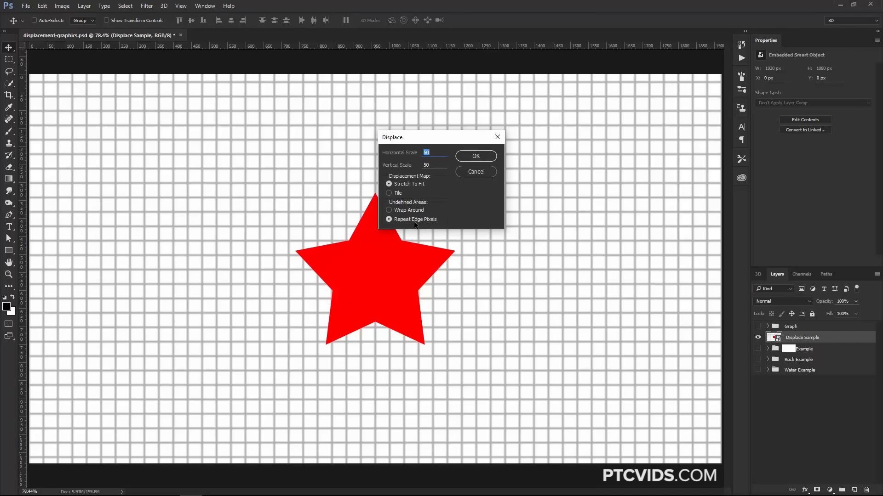
# - Apply the Displace filter at 50 horizontal and 50 vertical scale, using displace-white-circle.psd as the displacement map
pyautogui.click(472, 157)
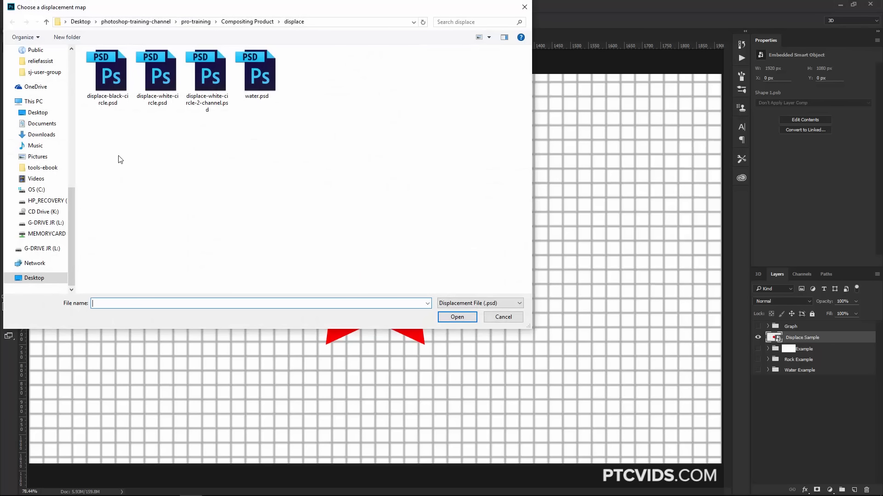
pyautogui.click(162, 102)
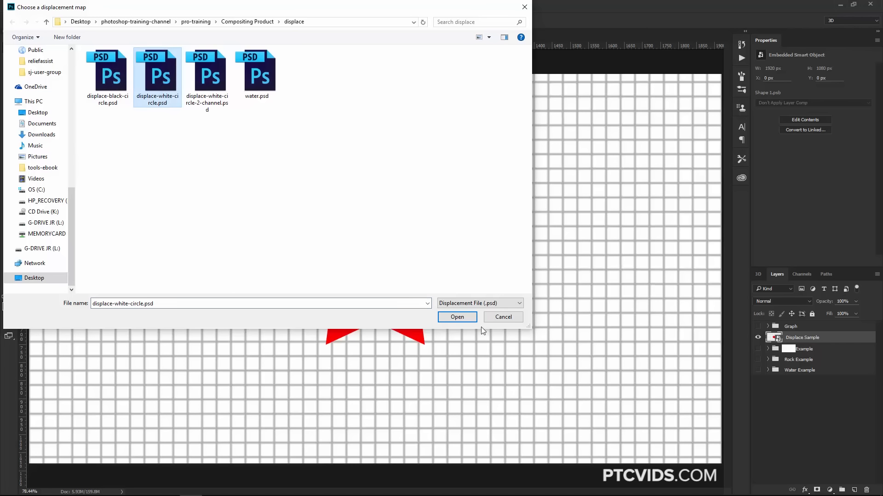
pyautogui.click(460, 317)
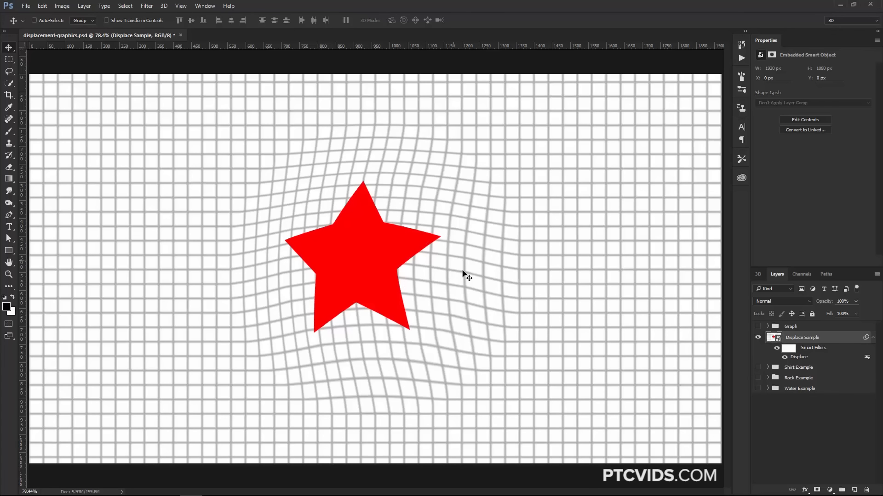
# - Show the Graph group and open displace-white-circle.psd, comparing its gradient circle with the graph's axis shades
pyautogui.click(758, 326)
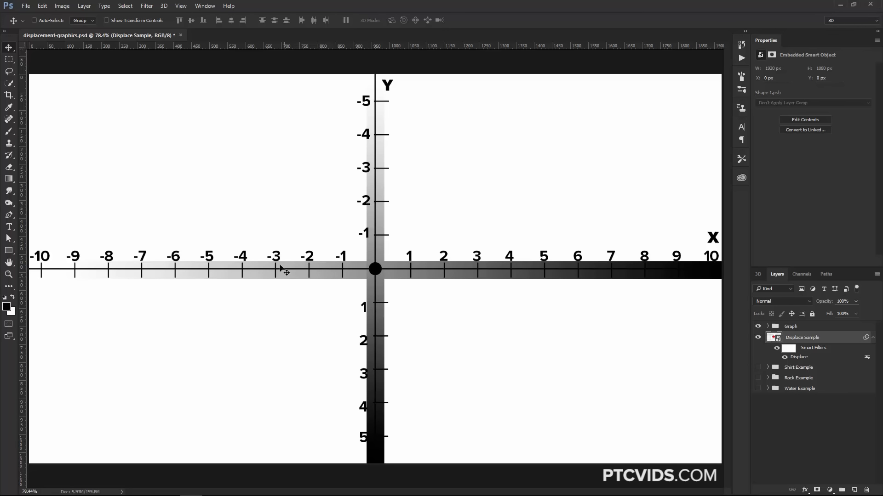
pyautogui.click(26, 7)
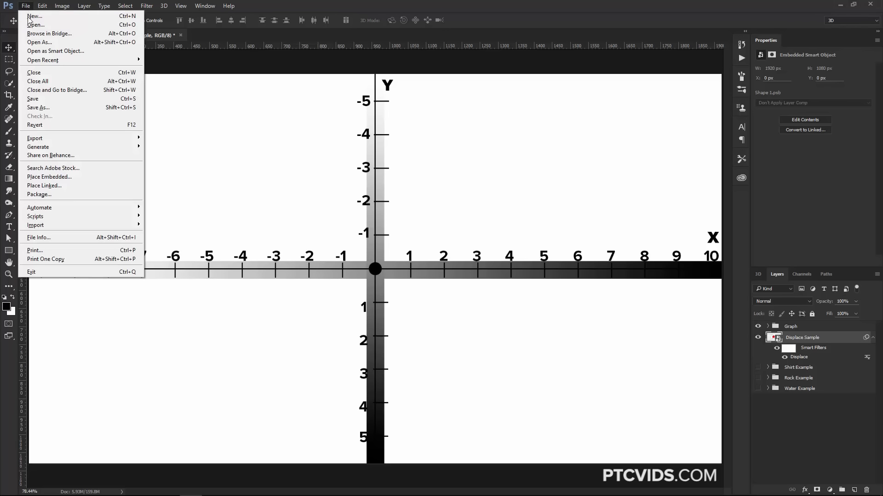
pyautogui.click(33, 25)
pyautogui.click(208, 71)
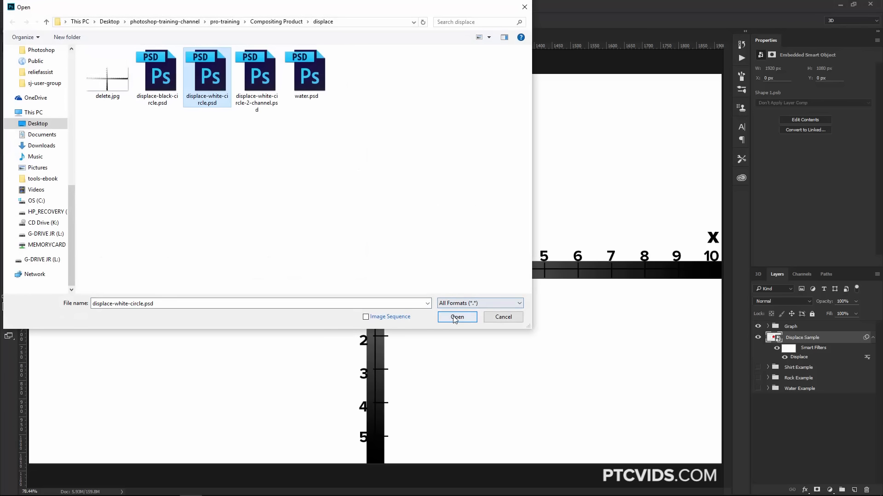
pyautogui.click(459, 315)
pyautogui.hotkey('ctrl', 'Tab')
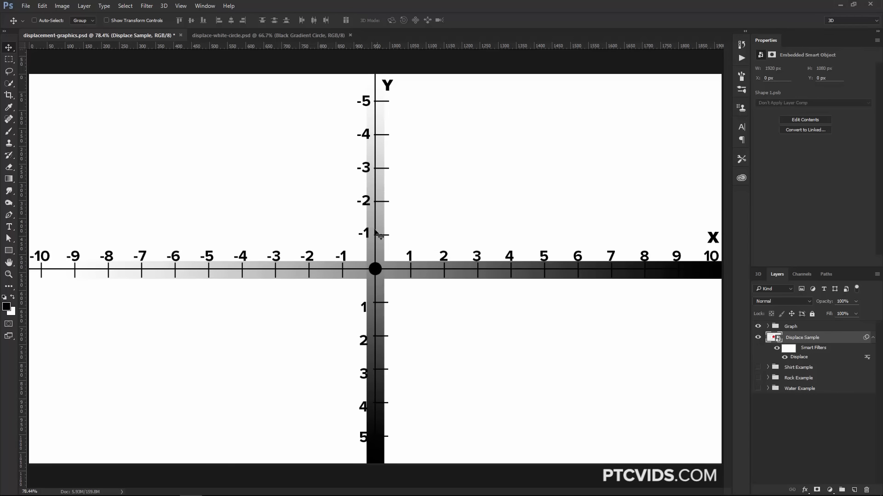
pyautogui.click(276, 34)
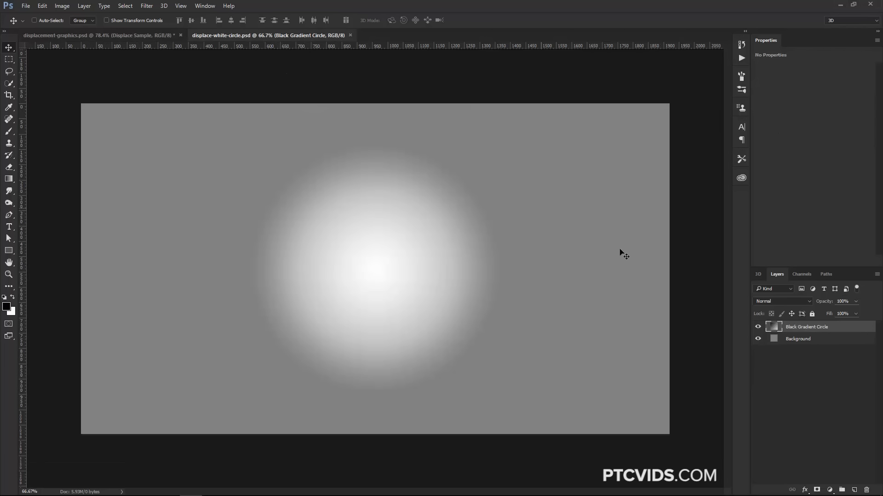
pyautogui.click(151, 36)
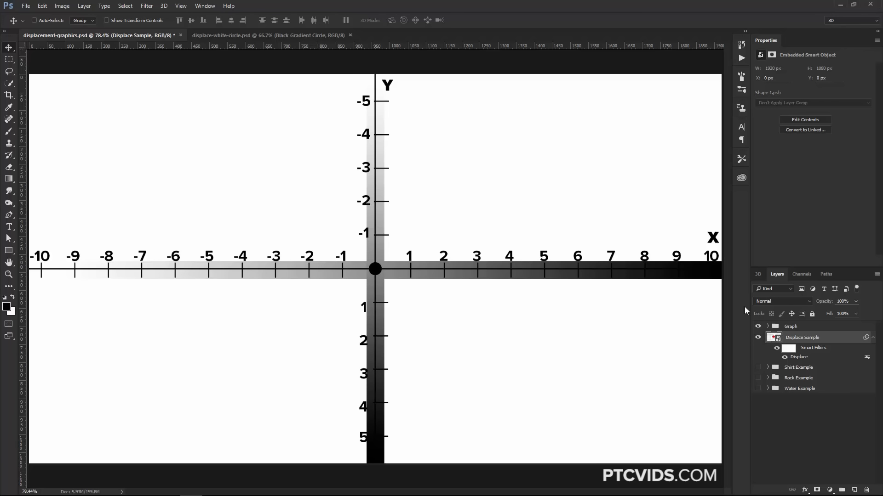
# - Edit the Displace smart filter on the Displace Sample layer to use displace-black-circle.psd as its displacement map
pyautogui.doubleClick(801, 358)
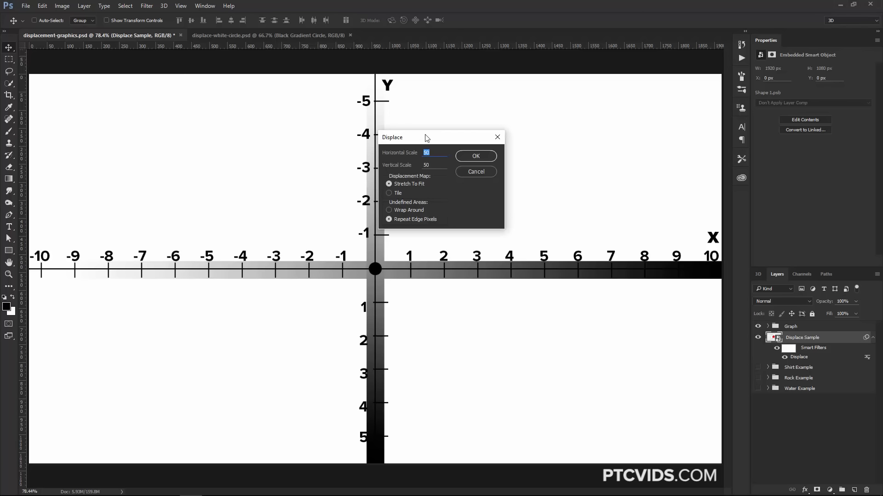
pyautogui.moveTo(425, 134); pyautogui.dragTo(431, 127)
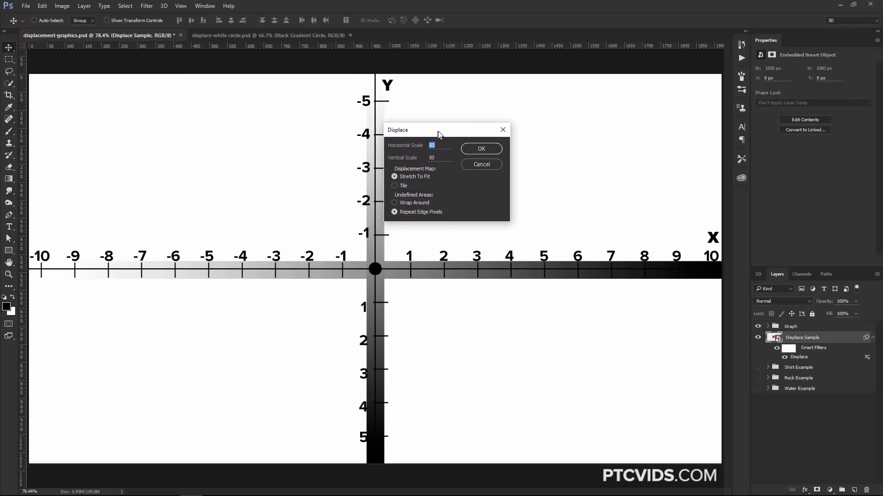
pyautogui.click(481, 149)
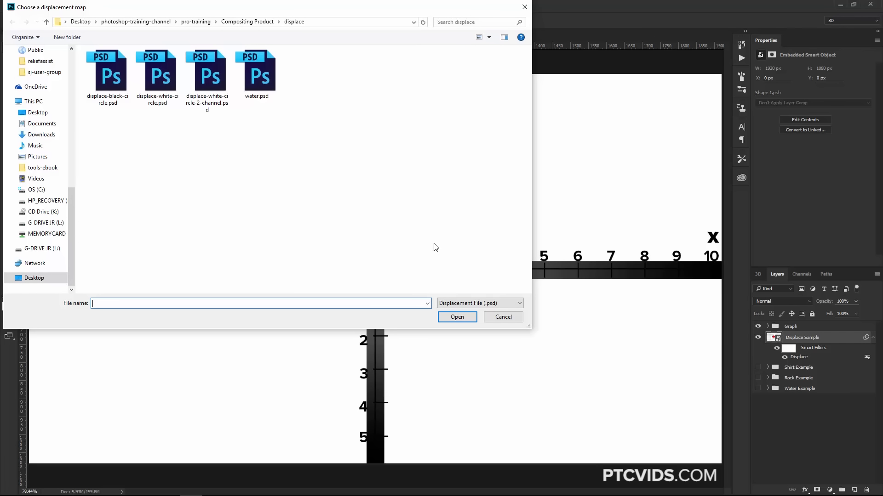
pyautogui.click(111, 103)
pyautogui.click(463, 317)
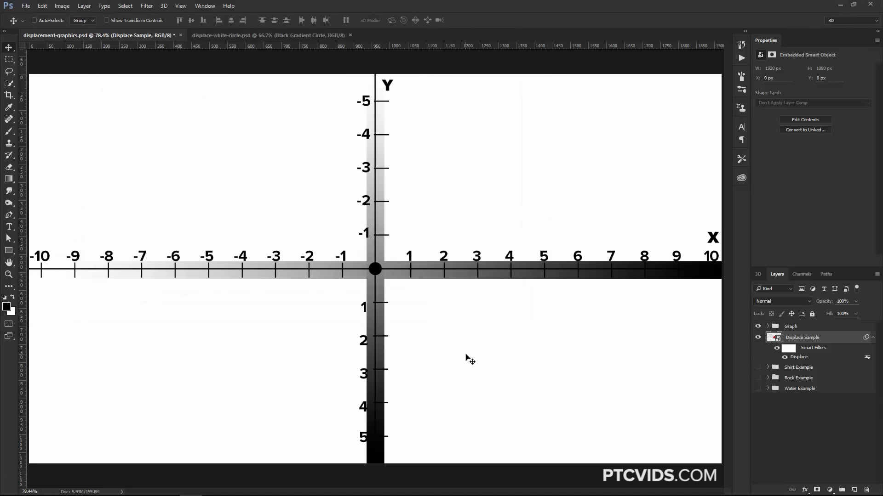
# - Compare the displaced star and grid with the axis chart by toggling the Graph group, ending with it hidden
pyautogui.click(758, 327)
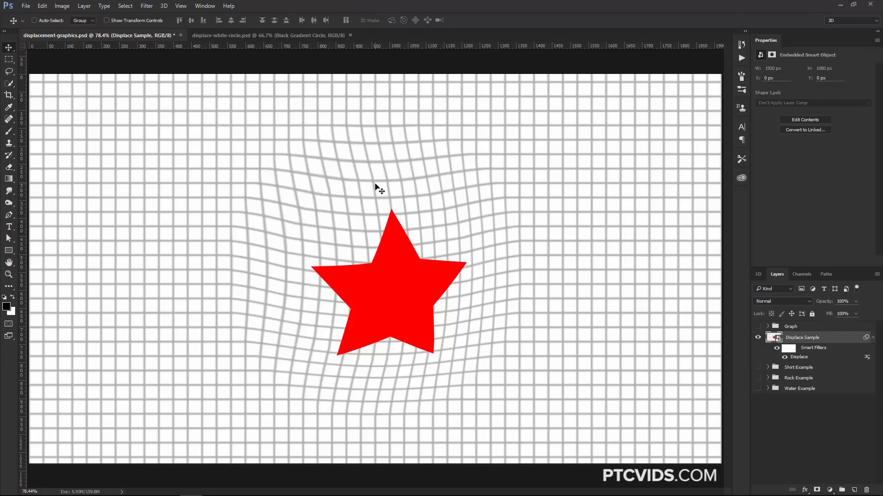
pyautogui.click(758, 327)
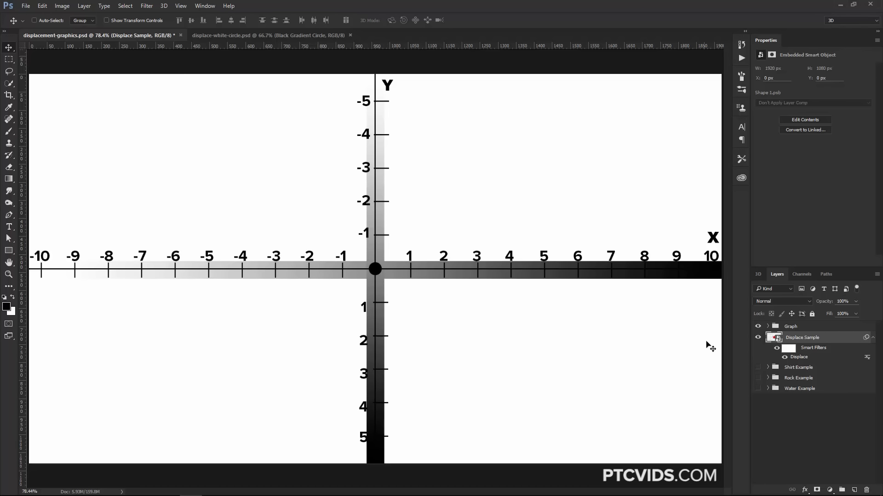
pyautogui.click(757, 326)
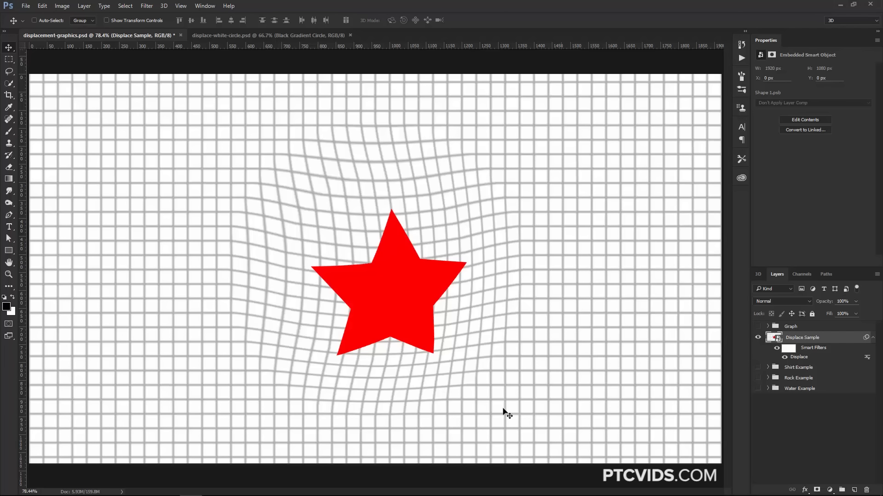
# - Open displace-black-circle.psd, compare it with displace-white-circle.psd, and return to displacement-graphics.psd
pyautogui.click(26, 6)
pyautogui.click(34, 26)
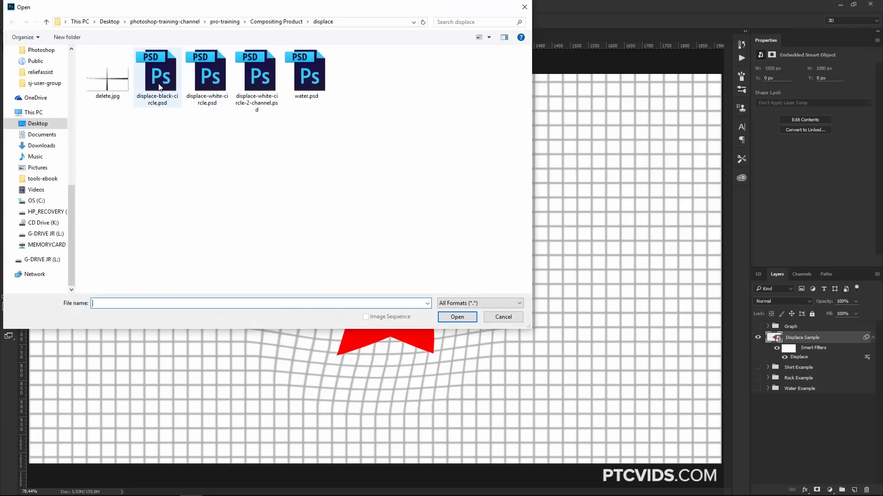
pyautogui.click(161, 89)
pyautogui.click(458, 317)
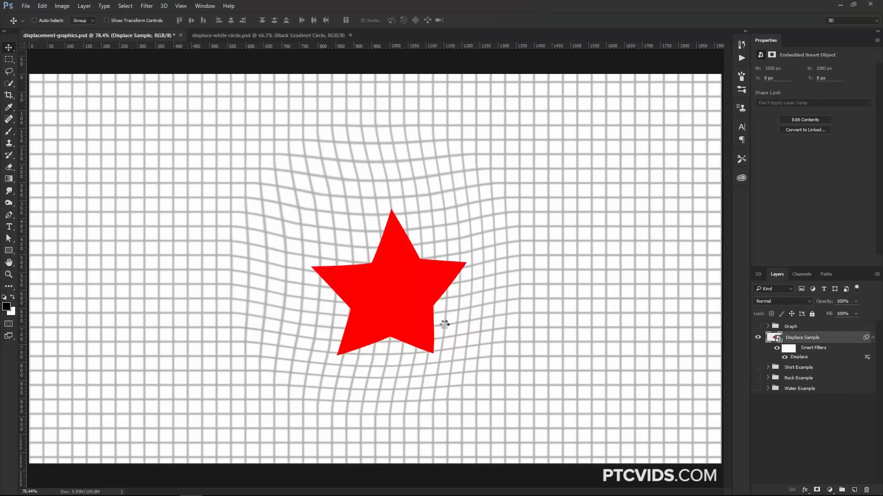
pyautogui.click(302, 34)
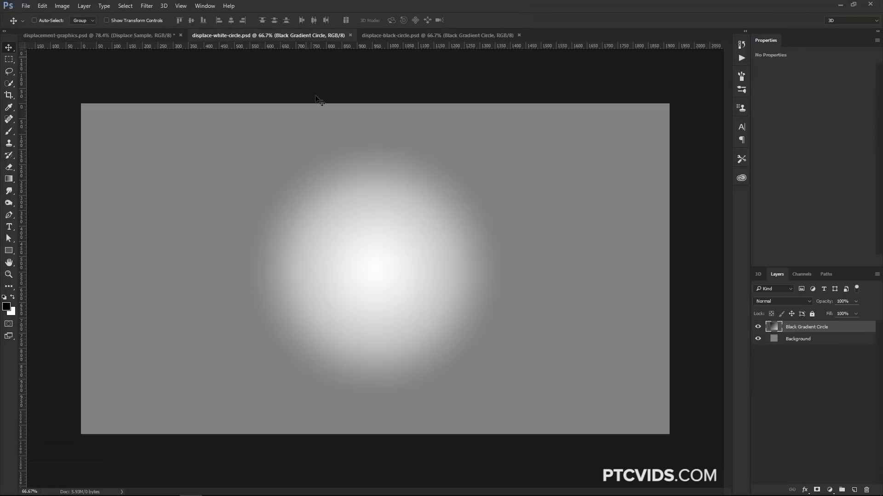
pyautogui.click(405, 37)
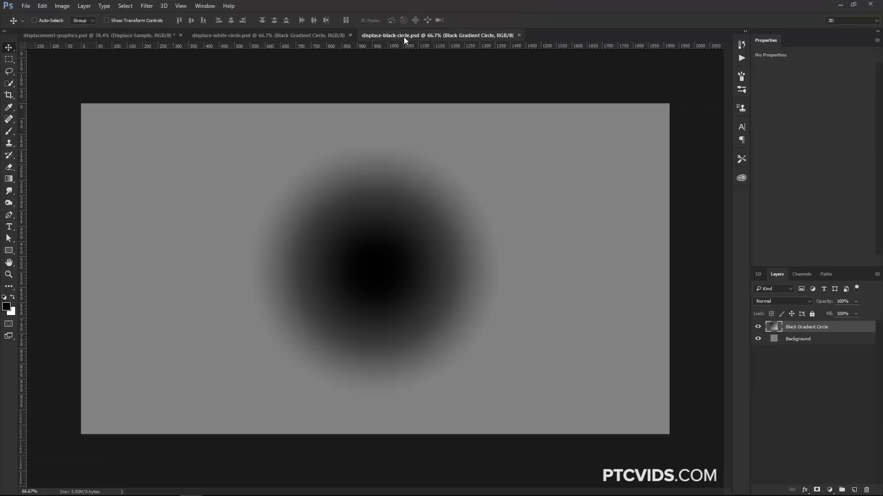
pyautogui.click(139, 37)
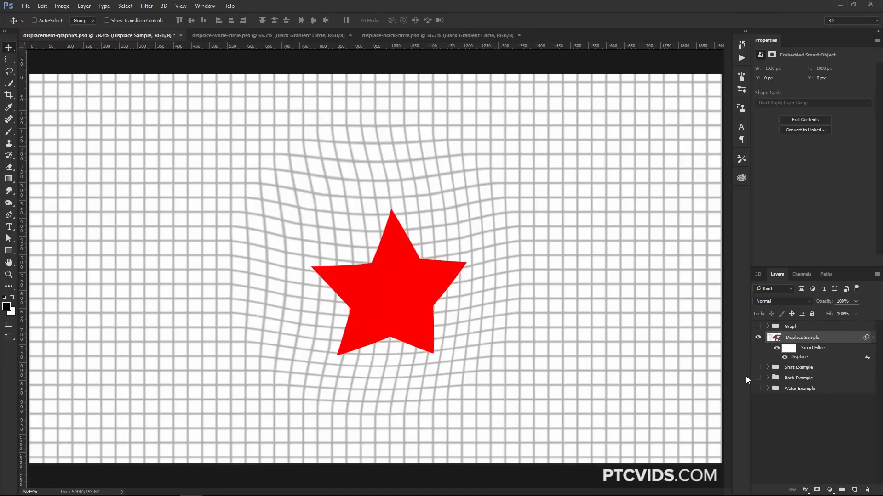
# - Edit the Displace smart filter to use displace-white-circle-2-channel.psd as its displacement map, keeping both scales at 50
pyautogui.doubleClick(801, 357)
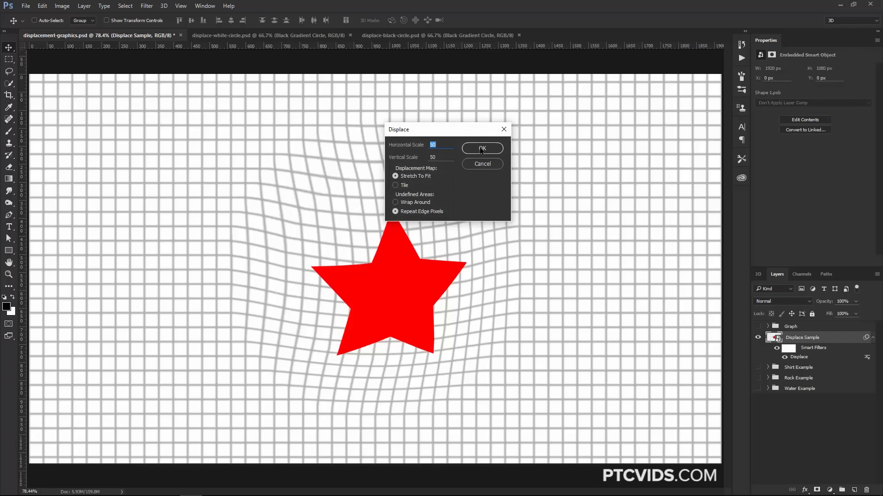
pyautogui.click(480, 148)
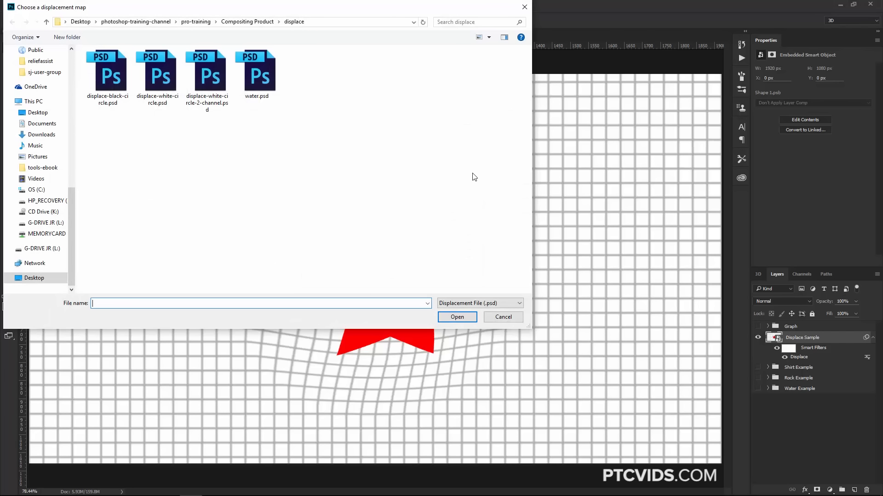
pyautogui.click(212, 109)
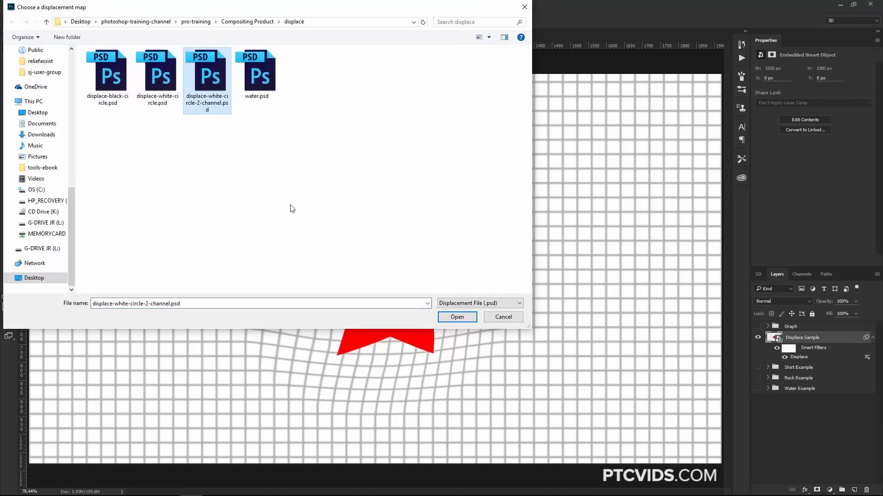
pyautogui.click(458, 318)
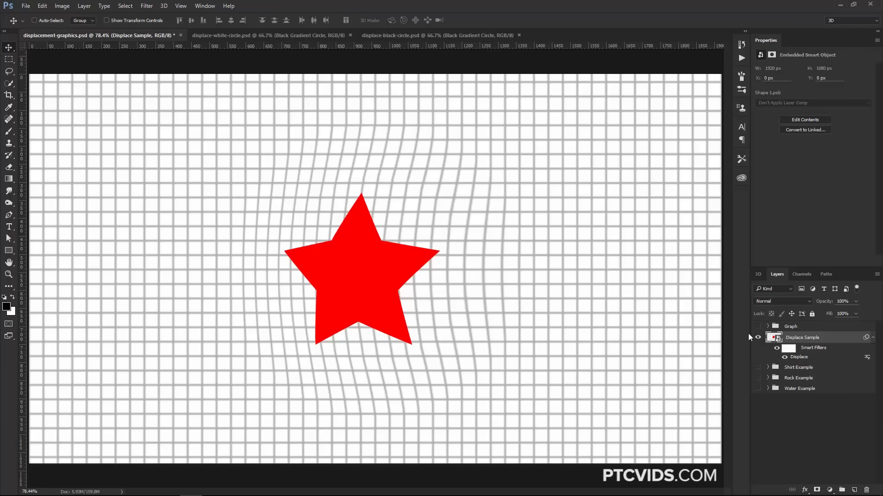
# - Show the Graph group again and open displace-white-circle-2-channel.psd
pyautogui.click(758, 327)
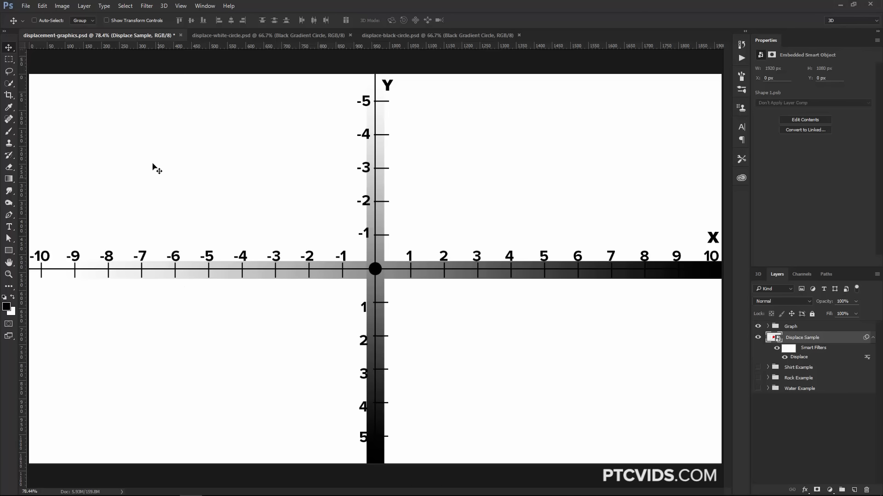
pyautogui.click(28, 6)
pyautogui.click(35, 21)
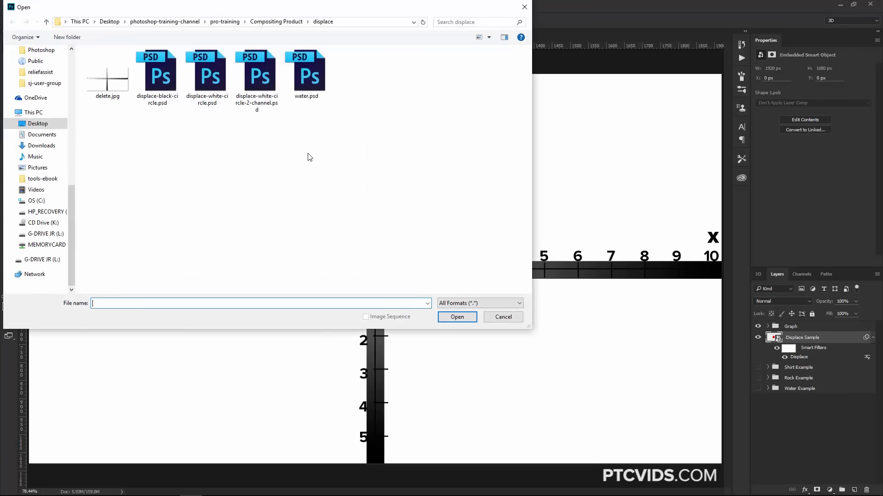
pyautogui.click(262, 92)
pyautogui.click(464, 317)
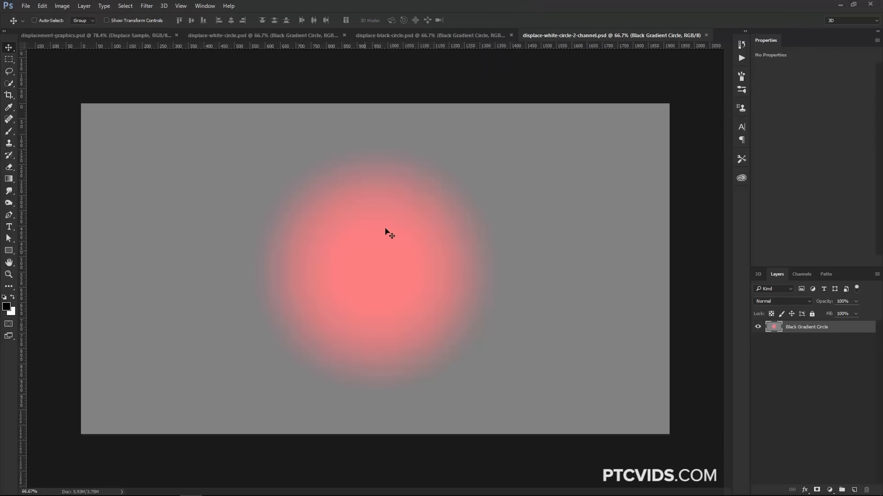
# - Examine the Red, Green and Blue channels of the two-channel map individually, then return to displacement-graphics.psd
pyautogui.click(800, 275)
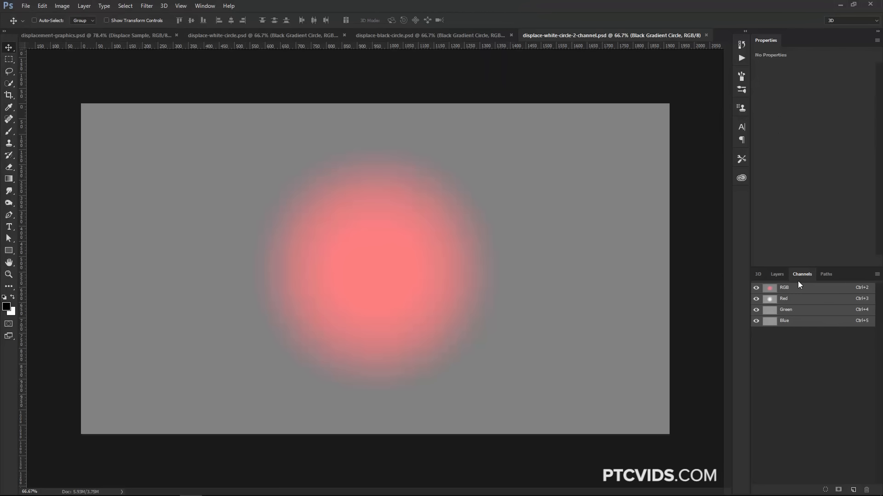
pyautogui.click(786, 300)
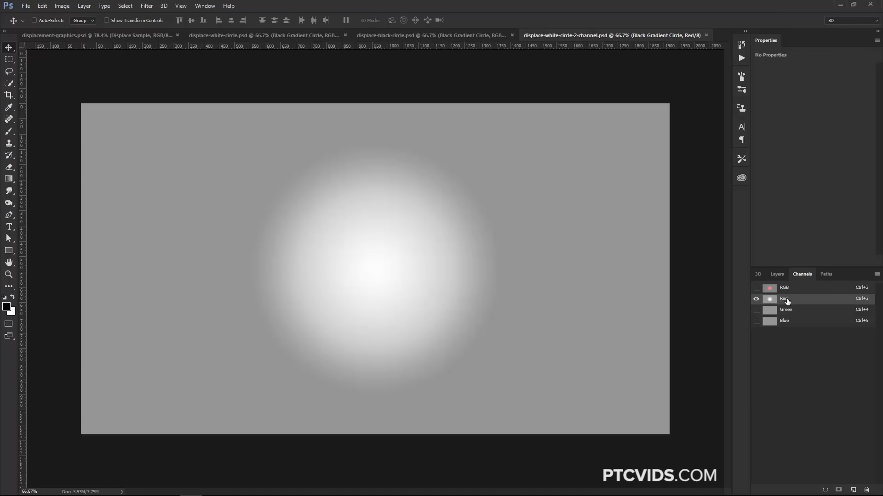
pyautogui.click(787, 311)
pyautogui.click(787, 322)
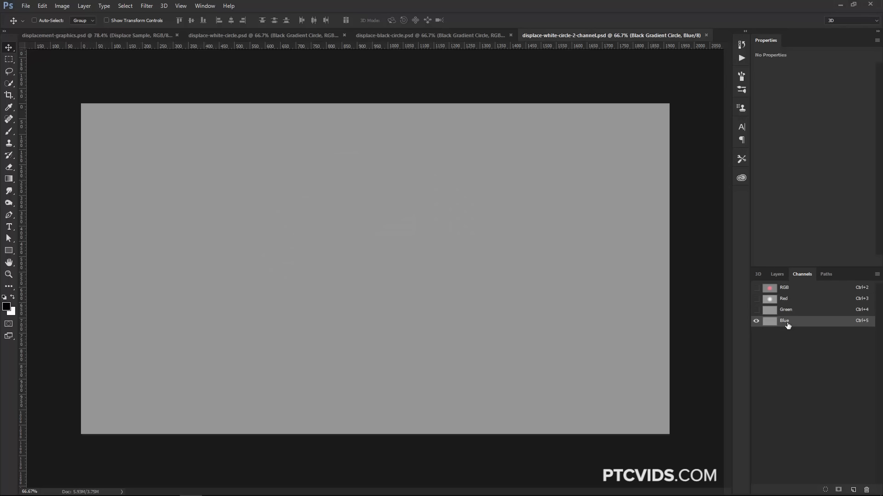
pyautogui.click(787, 311)
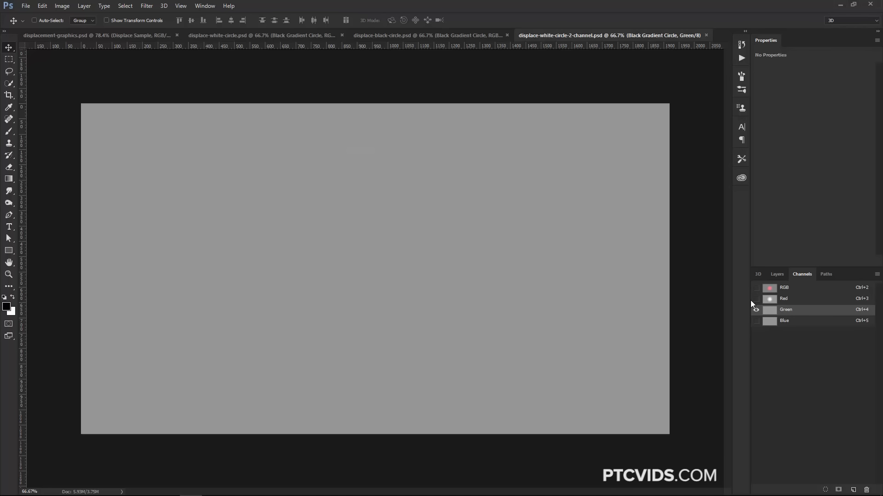
pyautogui.click(783, 300)
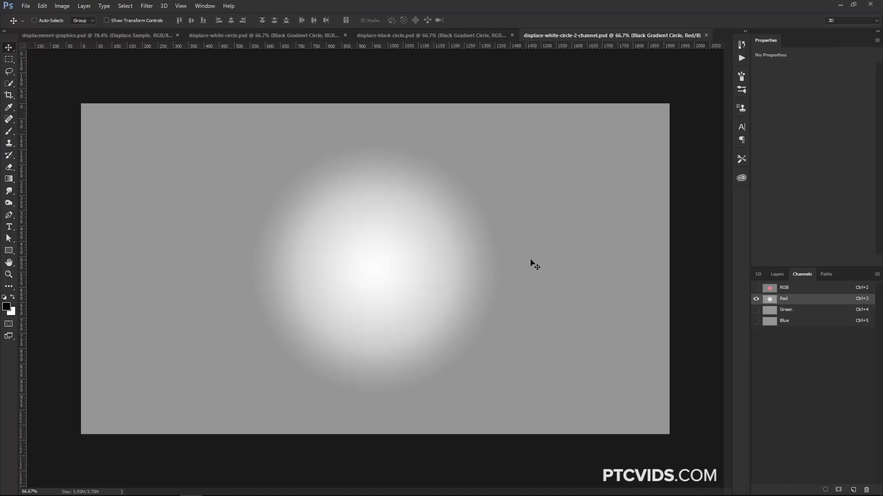
pyautogui.click(781, 310)
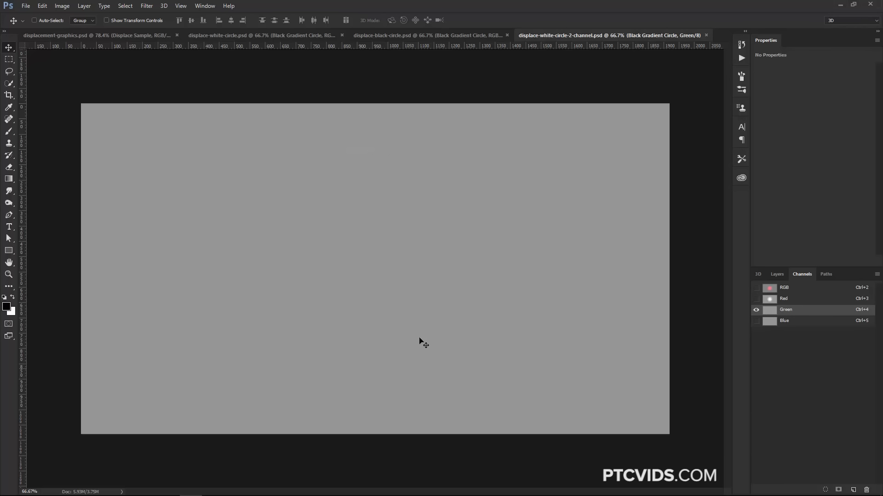
pyautogui.click(147, 37)
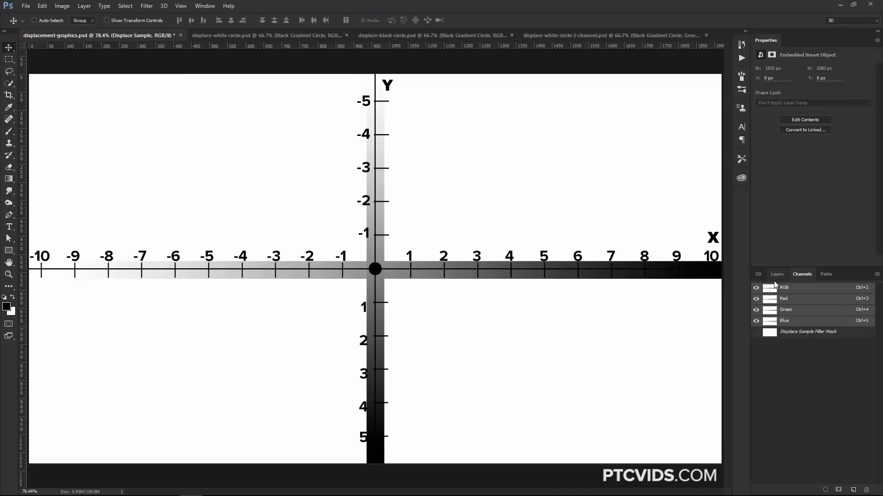
# - Hide the Graph group and switch to displace-white-circle-2-channel.psd
pyautogui.click(773, 277)
pyautogui.click(757, 327)
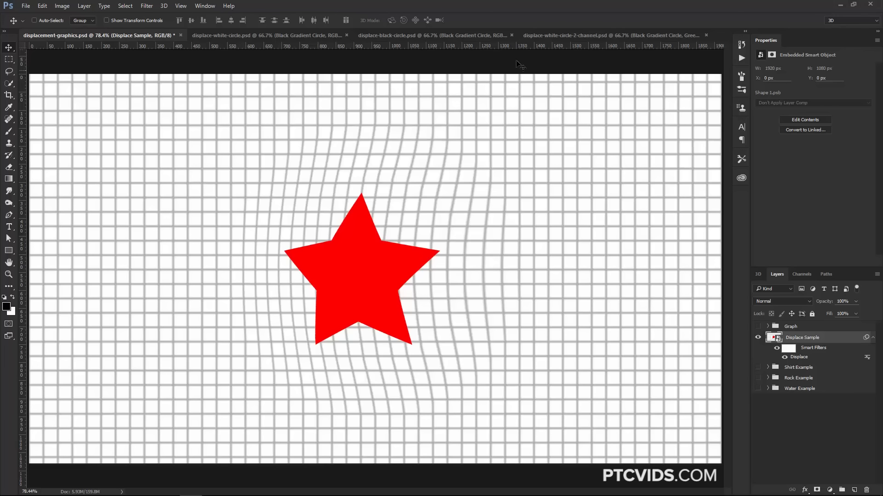
pyautogui.click(541, 35)
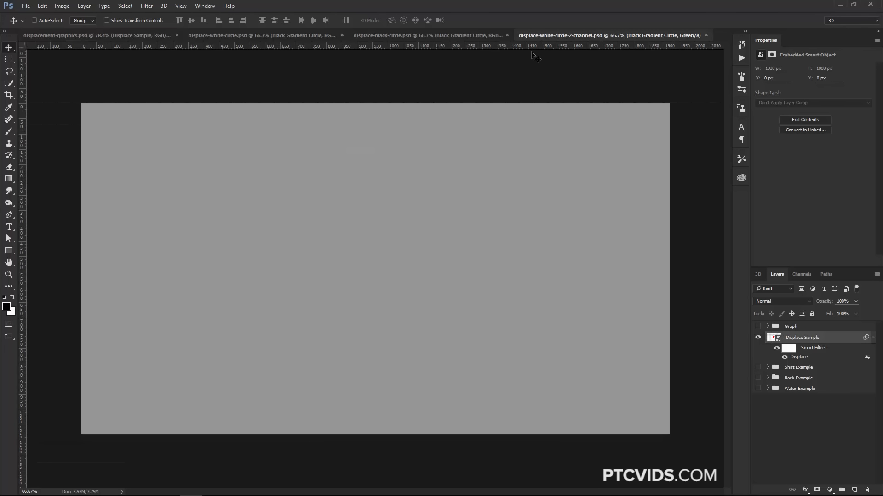
# - Compare the Red and Green channels of the two-channel map, then return to the layers of displacement-graphics.psd
pyautogui.click(801, 275)
pyautogui.click(782, 299)
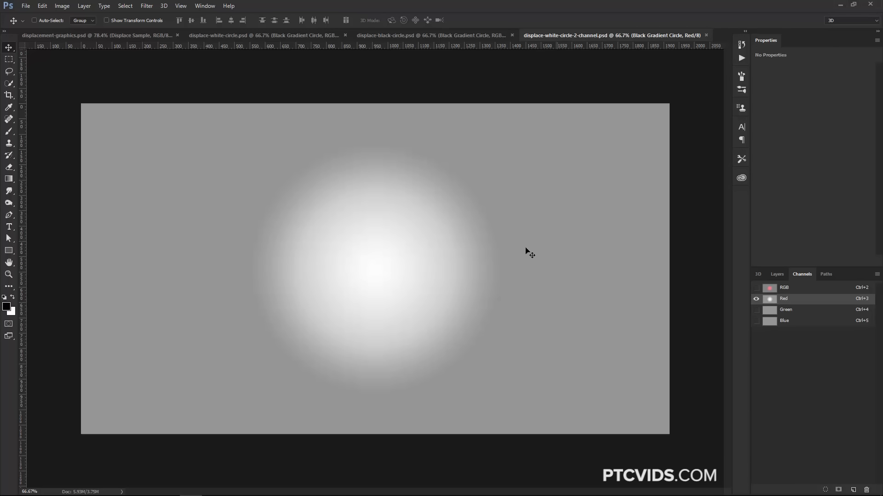
pyautogui.click(782, 310)
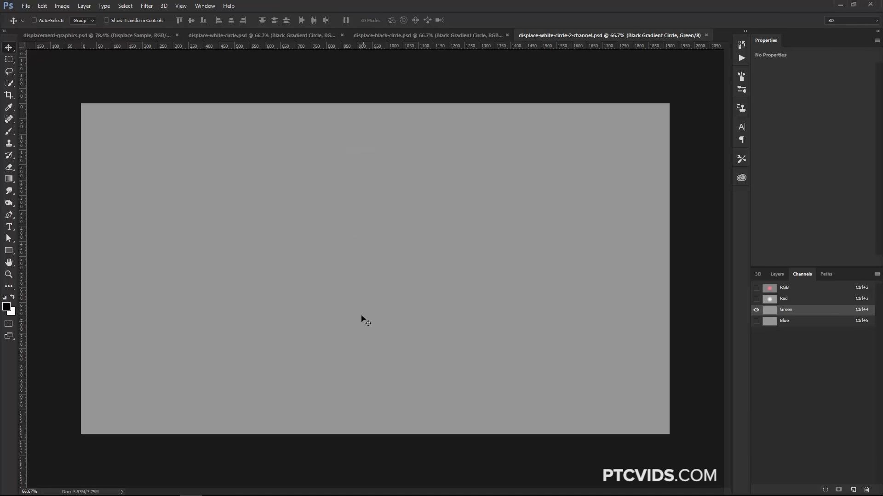
pyautogui.click(133, 36)
pyautogui.click(777, 274)
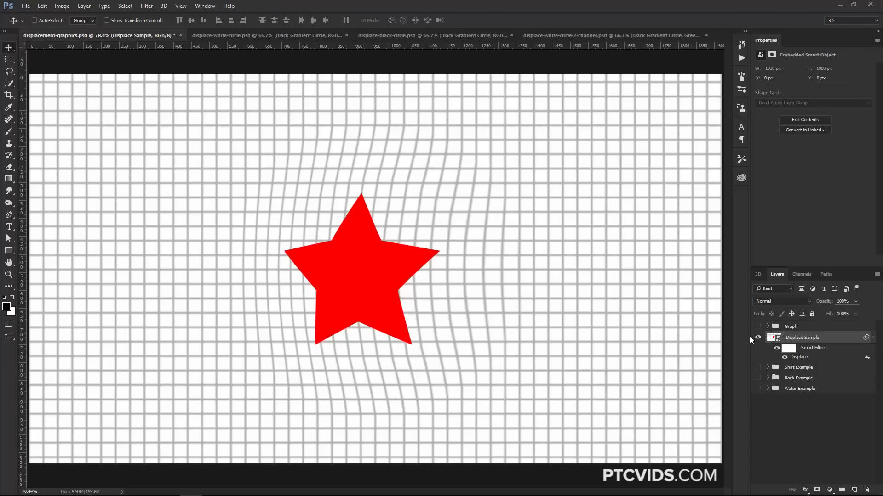
# - Review the Displace smart filter's scale settings and its selection of displacement map files
pyautogui.doubleClick(800, 357)
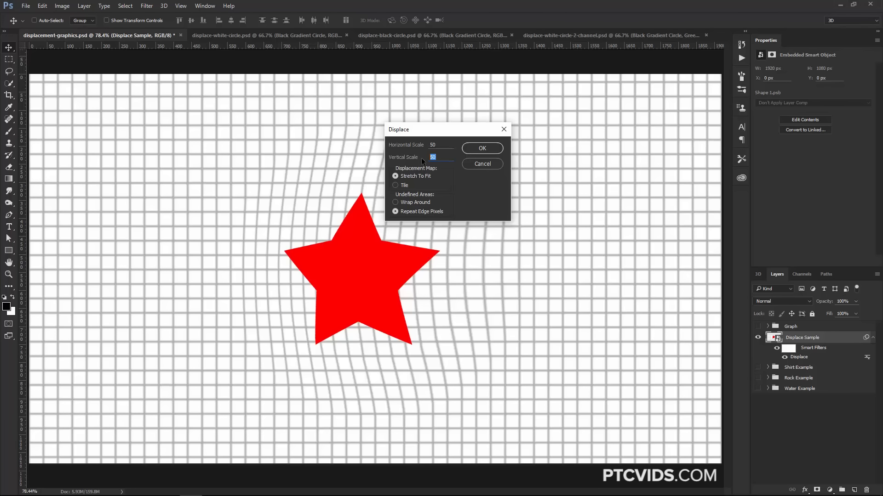
pyautogui.click(481, 147)
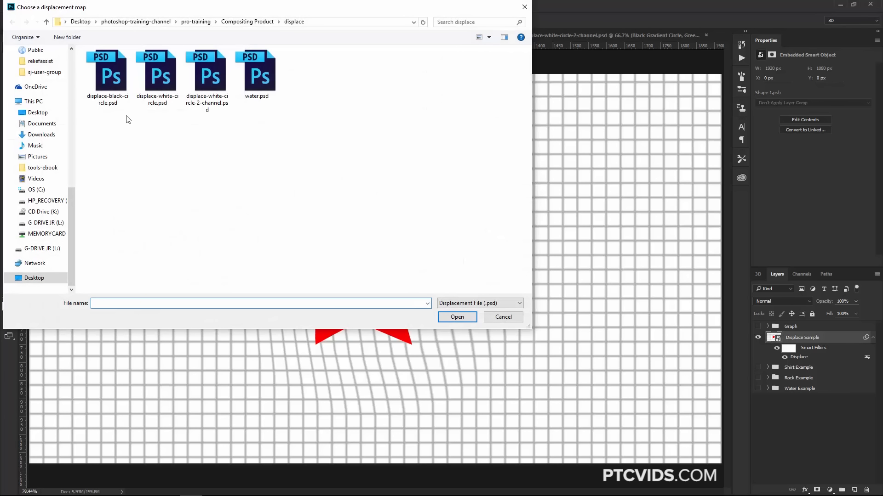
pyautogui.click(157, 106)
pyautogui.click(457, 316)
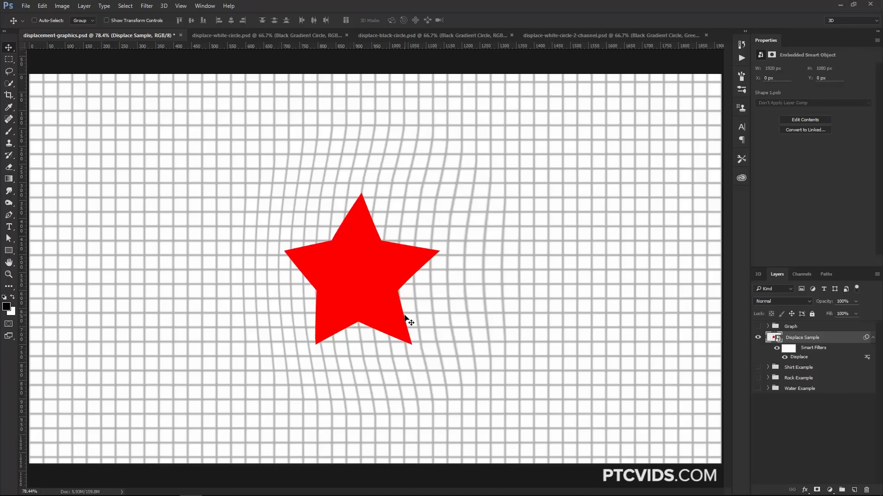
# - Collapse and hide the Displace Sample layer, then show and expand the Shirt Example group
pyautogui.click(872, 338)
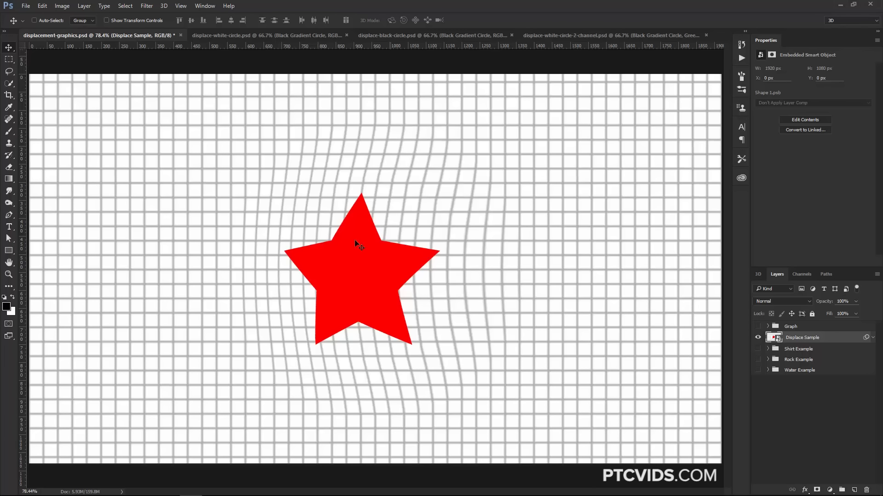
pyautogui.click(758, 338)
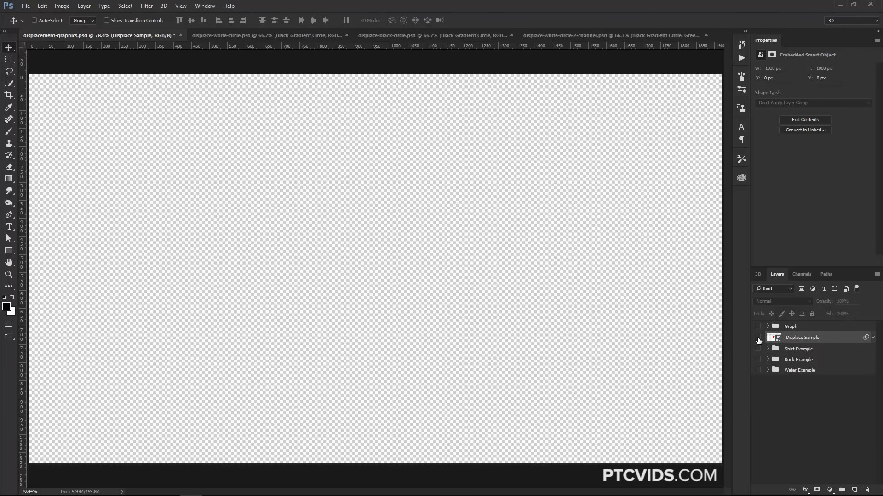
pyautogui.click(758, 350)
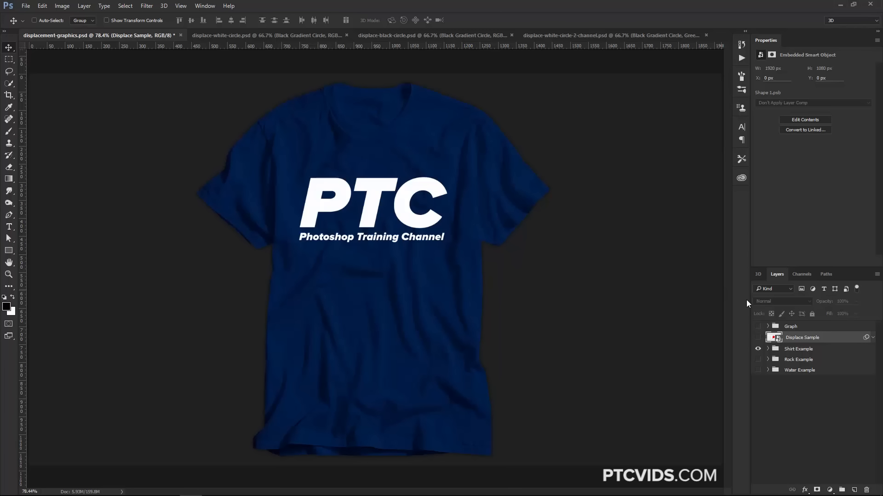
pyautogui.click(767, 350)
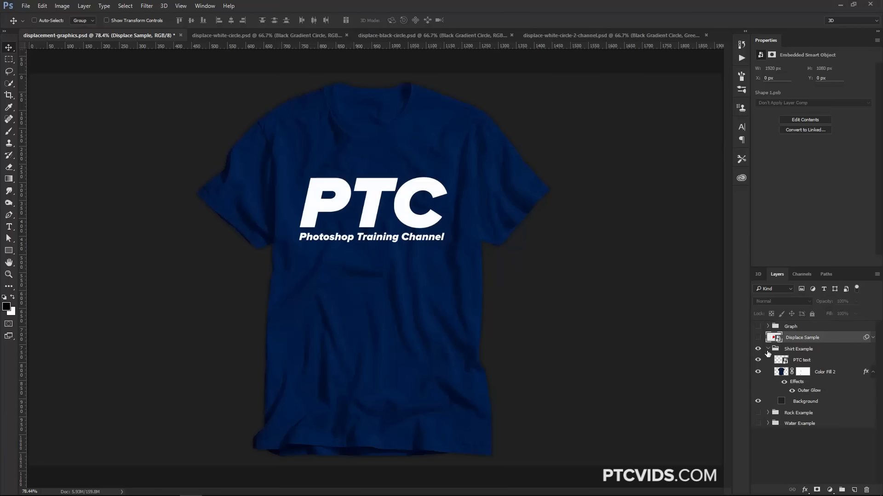
# - Hide the PTC text layer and copy the merged image of the whole shirt canvas
pyautogui.click(758, 361)
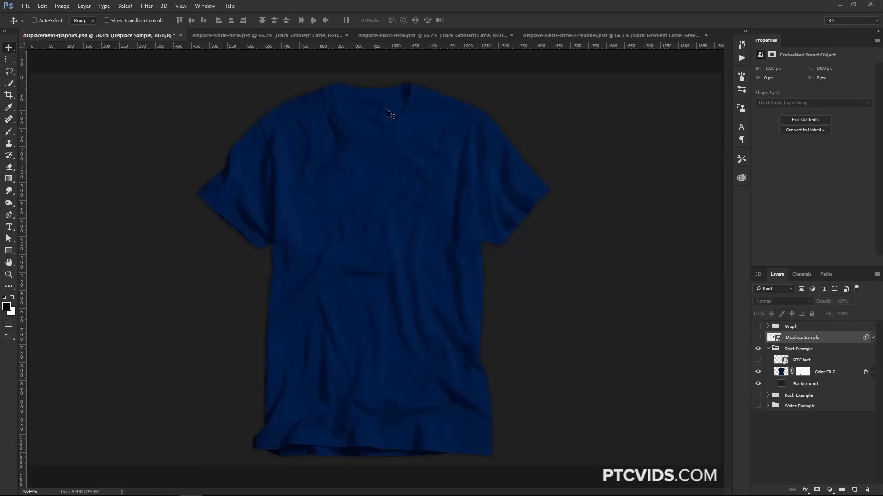
pyautogui.hotkey('ctrl', 'a')
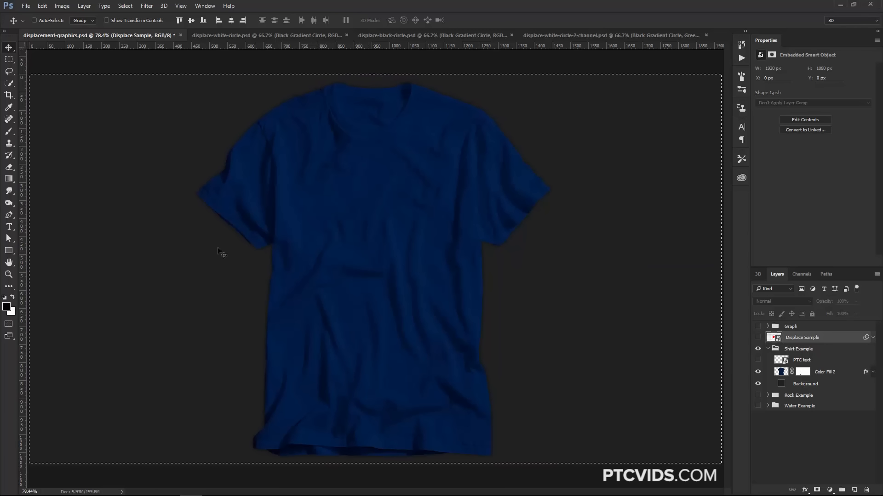
pyautogui.click(40, 6)
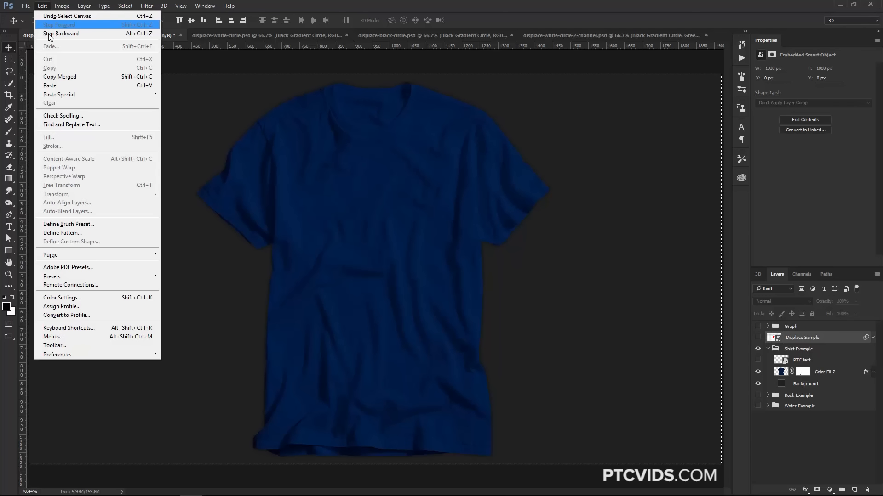
pyautogui.click(64, 76)
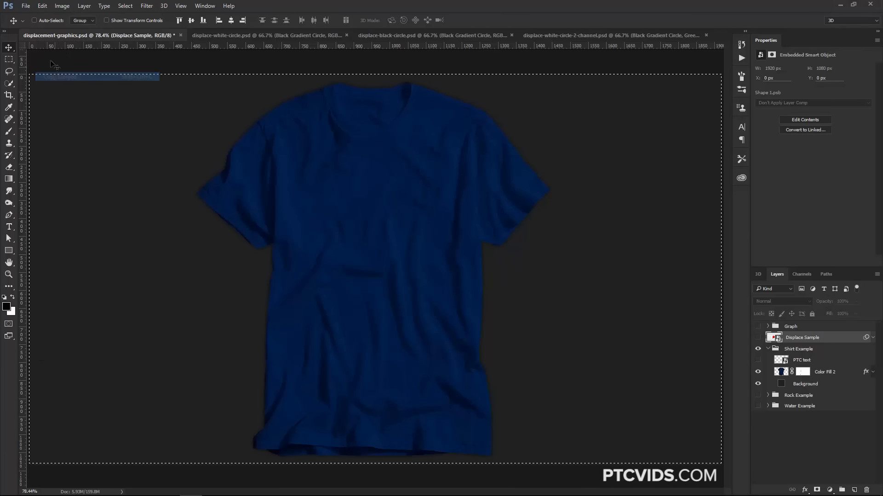
# - Create a new 1920 x 1080 pixel document from the clipboard preset and paste the shirt image into it
pyautogui.click(27, 7)
pyautogui.click(37, 16)
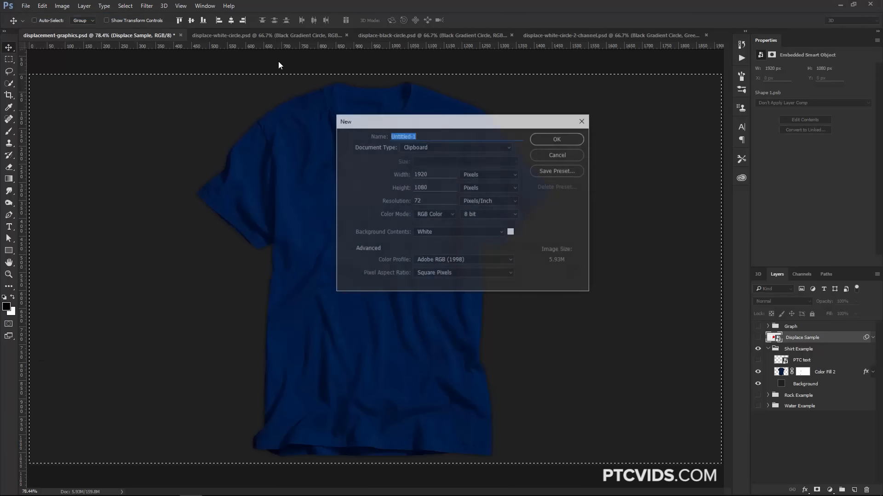
pyautogui.click(558, 138)
pyautogui.hotkey('ctrl', 'v')
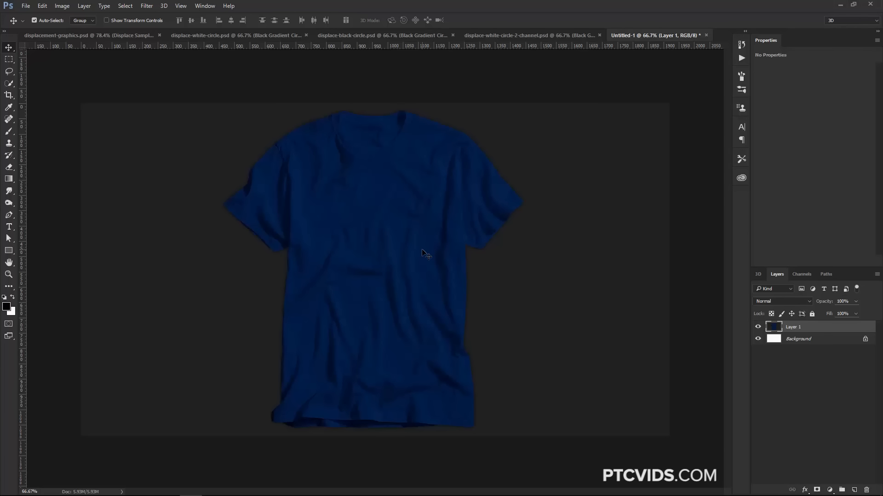
# - Desaturate the pasted shirt layer and delete the white Background layer
pyautogui.hotkey('ctrl', 'shift', 'u')
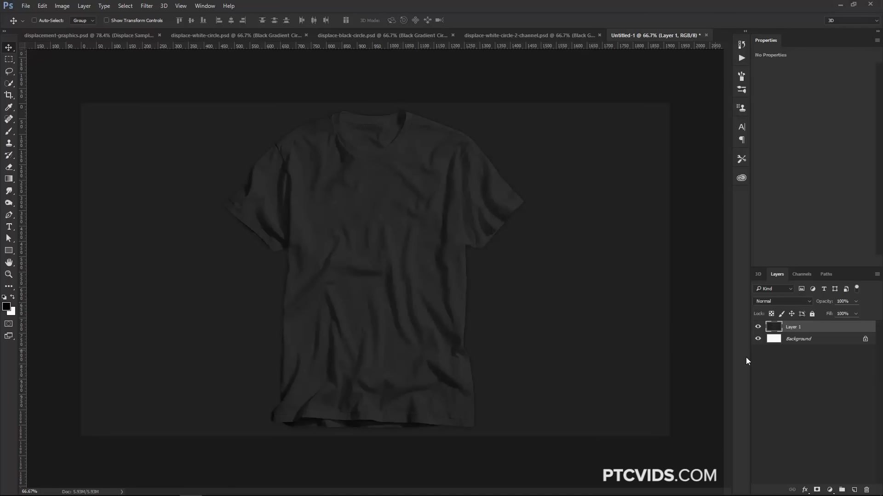
pyautogui.click(776, 340)
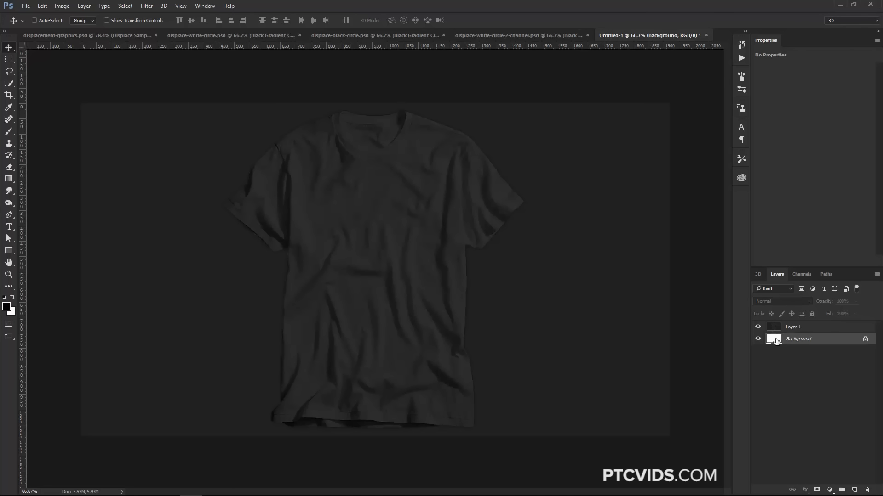
pyautogui.press('Delete')
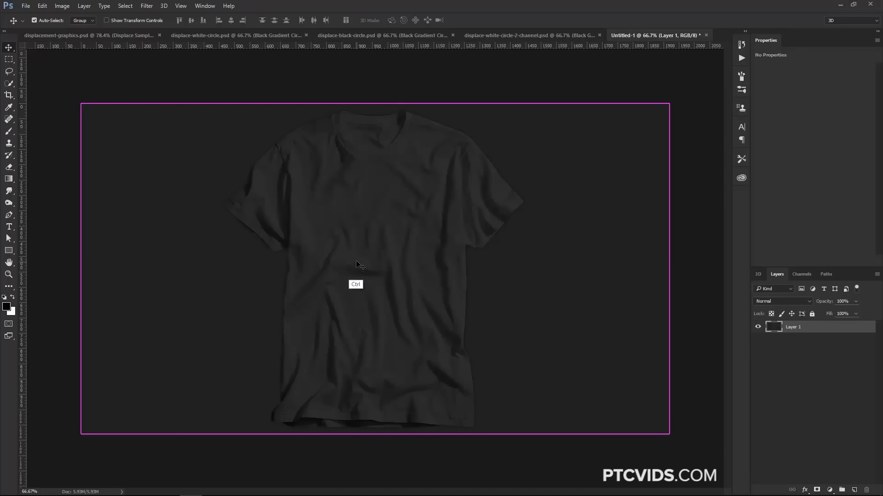
# - Save the desaturated shirt document as the Photoshop file tee-displacement in the displace folder
pyautogui.hotkey('ctrl', 's')
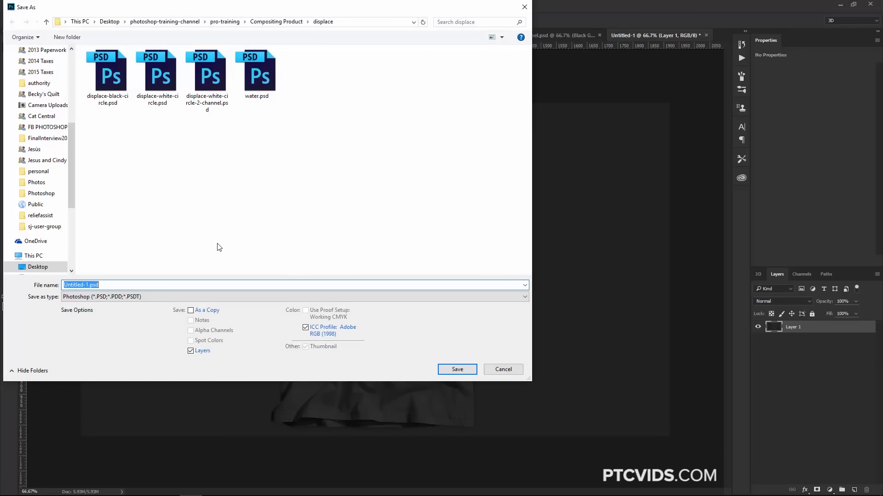
pyautogui.write('tee-displacement')
pyautogui.press('Return')
pyautogui.click(546, 149)
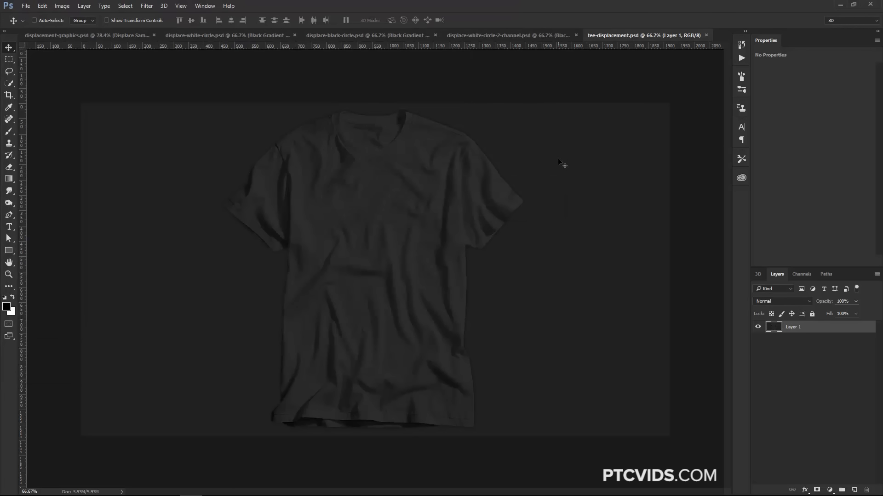
# - Close the three displace circle map documents and return to displacement-graphics.psd
pyautogui.click(575, 35)
pyautogui.click(443, 32)
pyautogui.click(518, 35)
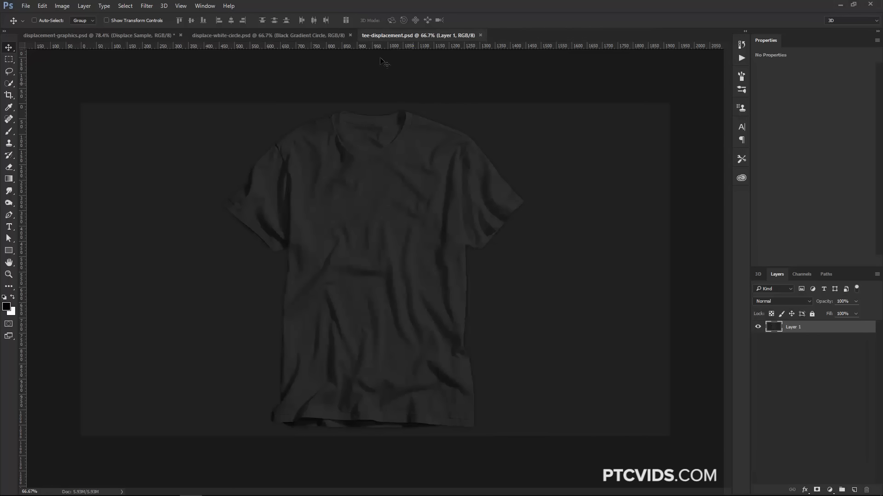
pyautogui.click(337, 37)
pyautogui.click(350, 35)
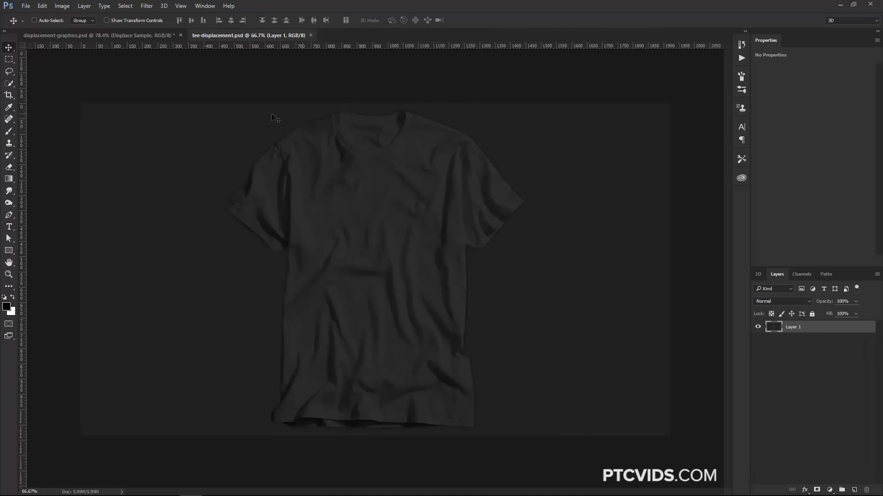
pyautogui.click(158, 34)
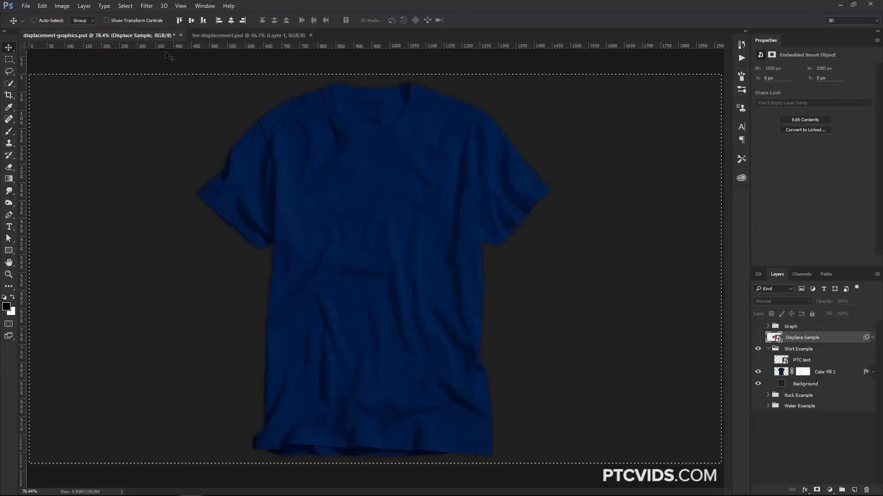
# - Deselect the canvas, show the PTC text layer again and rename the Color Fill 2 layer to T-Shirt
pyautogui.press('ctrl')
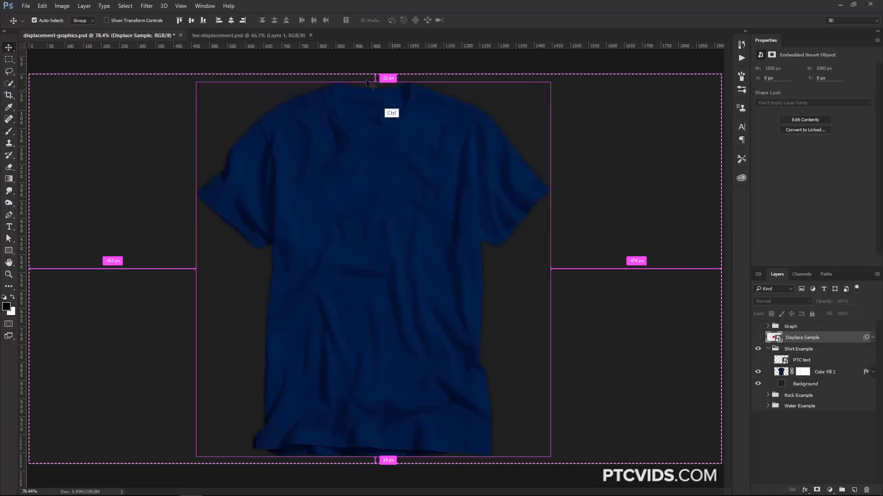
pyautogui.click(758, 360)
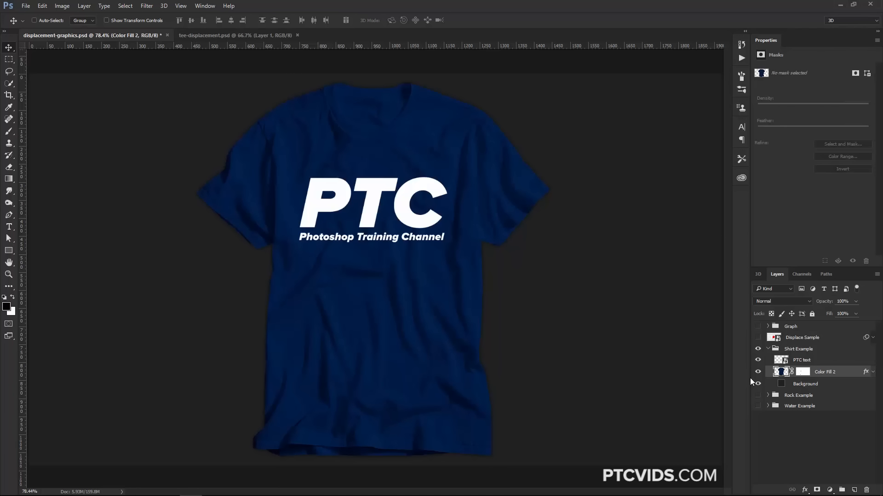
pyautogui.doubleClick(825, 372)
pyautogui.moveTo(841, 373); pyautogui.dragTo(817, 374)
pyautogui.write('T-Shirt')
pyautogui.click(808, 372)
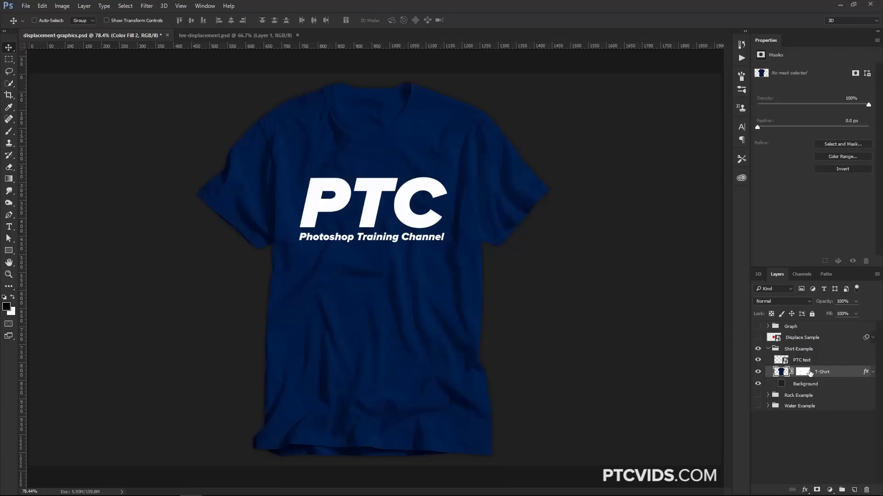
# - Select the PTC text layer and compare the shirt with the text hidden and shown
pyautogui.click(809, 362)
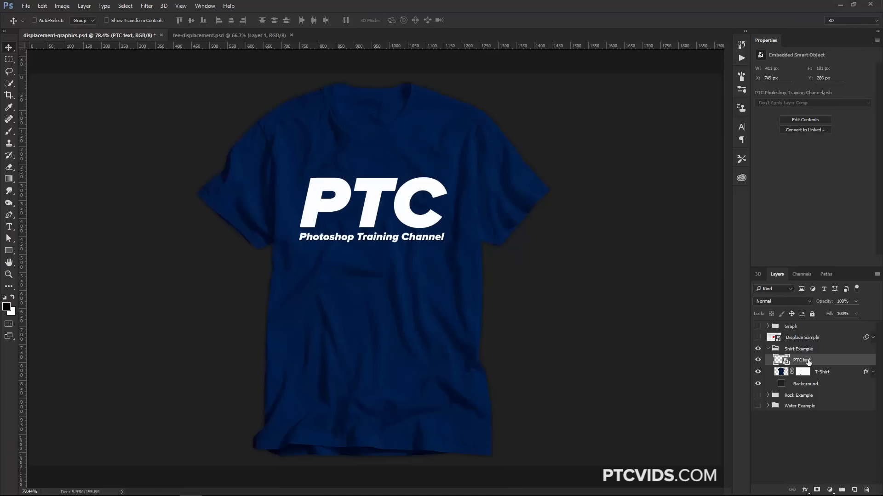
pyautogui.click(759, 361)
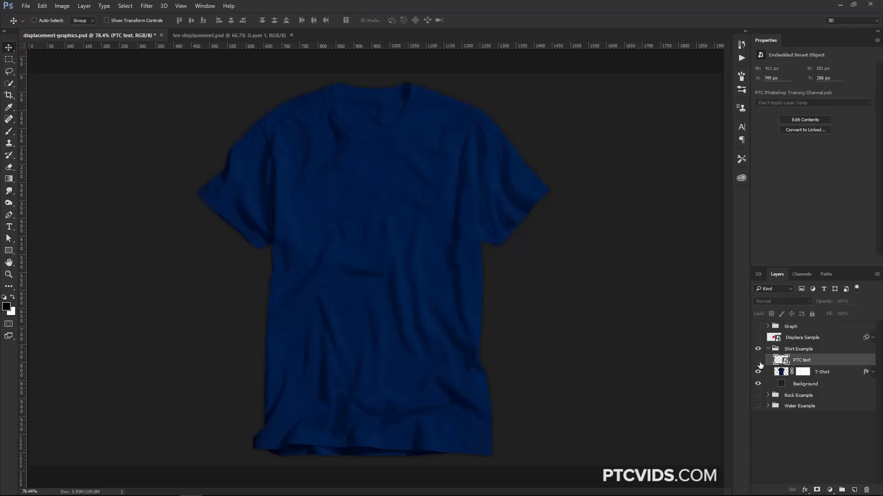
pyautogui.click(758, 361)
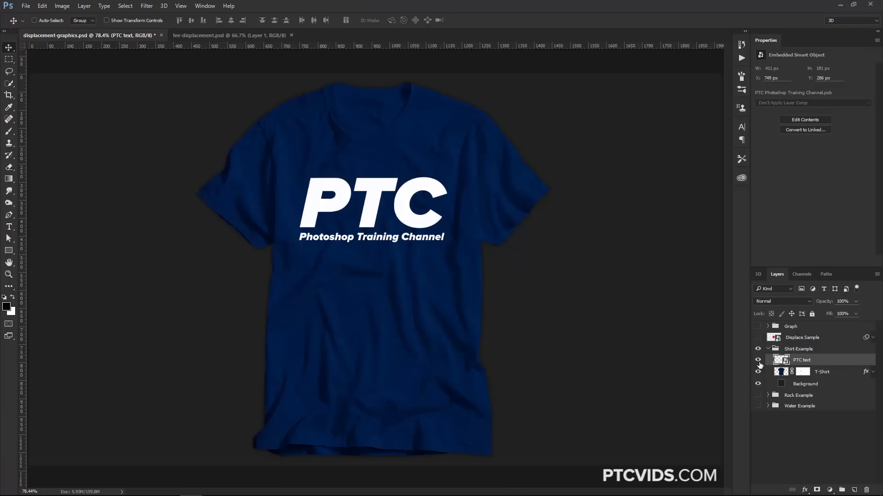
# - Displace the PTC text layer by 20 horizontally and vertically using tee-displacement.psd, and open the layer's blending options
pyautogui.click(147, 6)
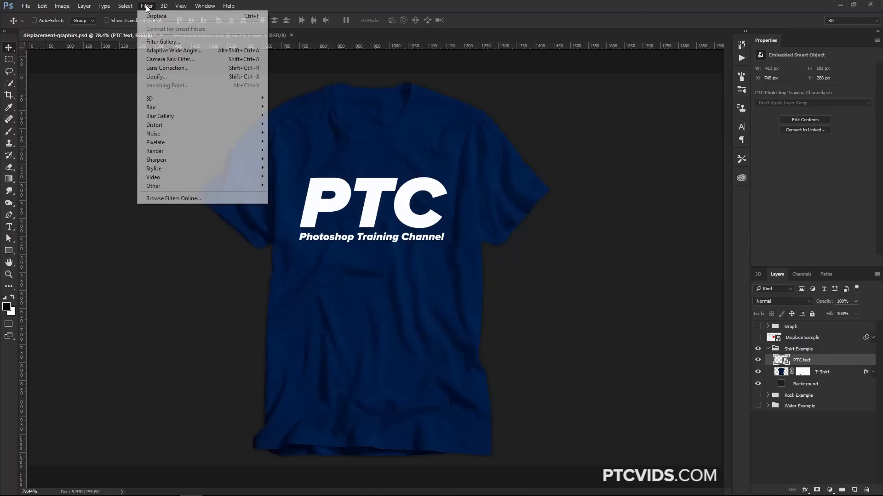
pyautogui.click(156, 17)
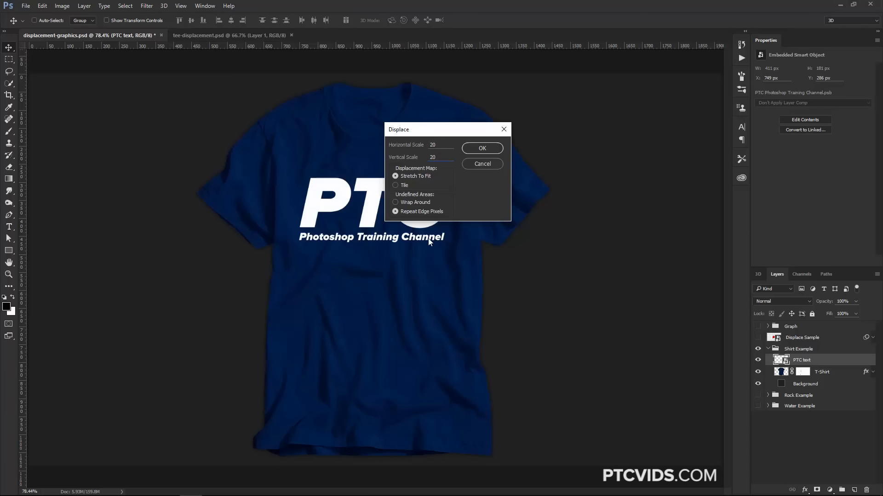
pyautogui.click(482, 148)
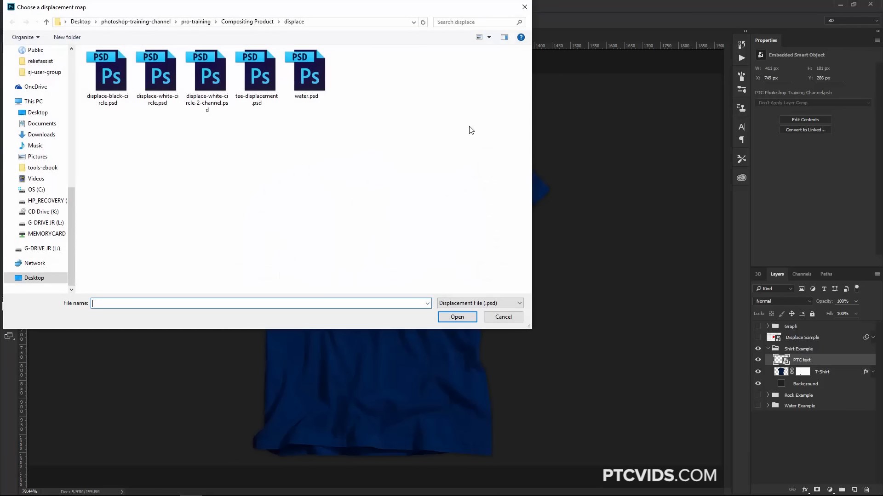
pyautogui.click(260, 92)
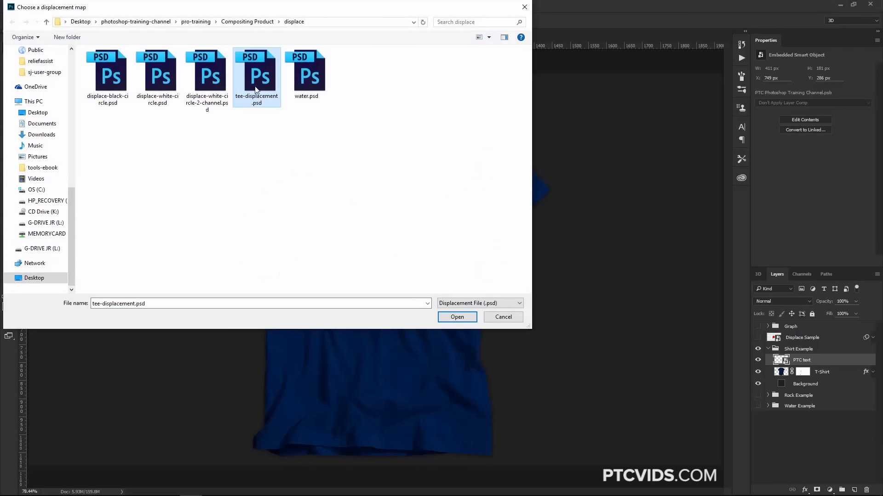
pyautogui.click(458, 317)
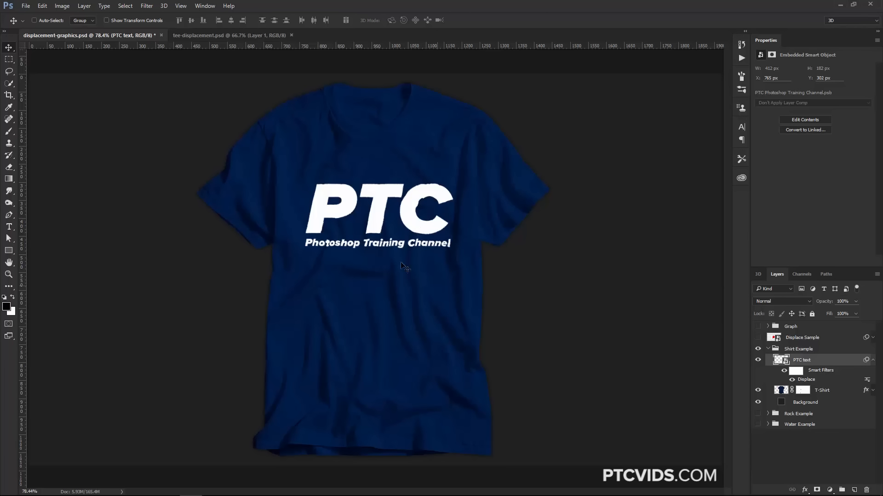
pyautogui.doubleClick(853, 364)
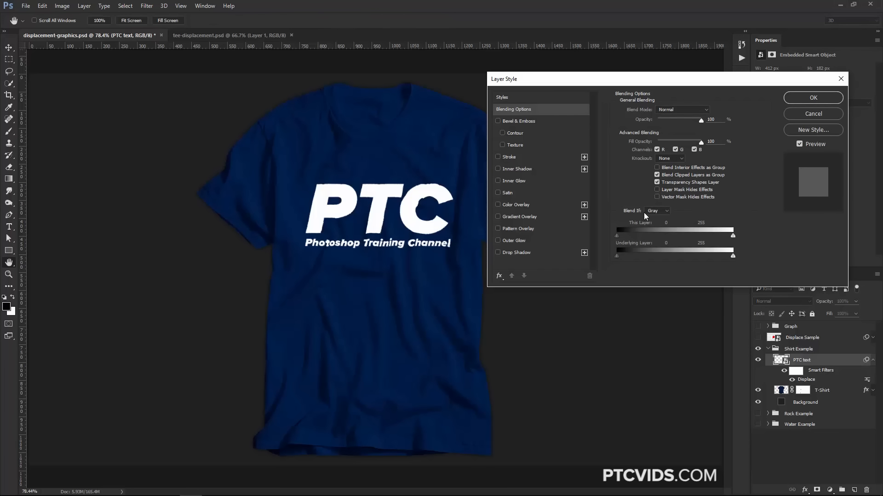
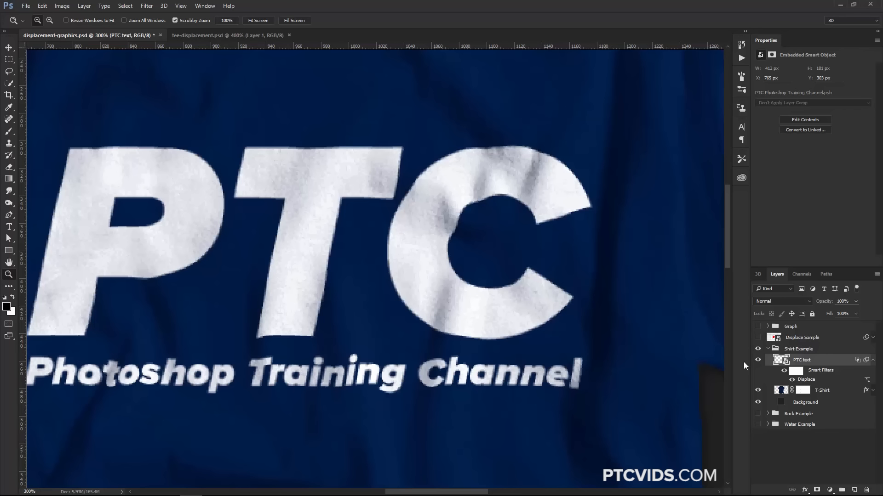
# - Try displacing the PTC text with horizontal and vertical scales of 30, using tee-displacement.psd as the map
pyautogui.doubleClick(806, 380)
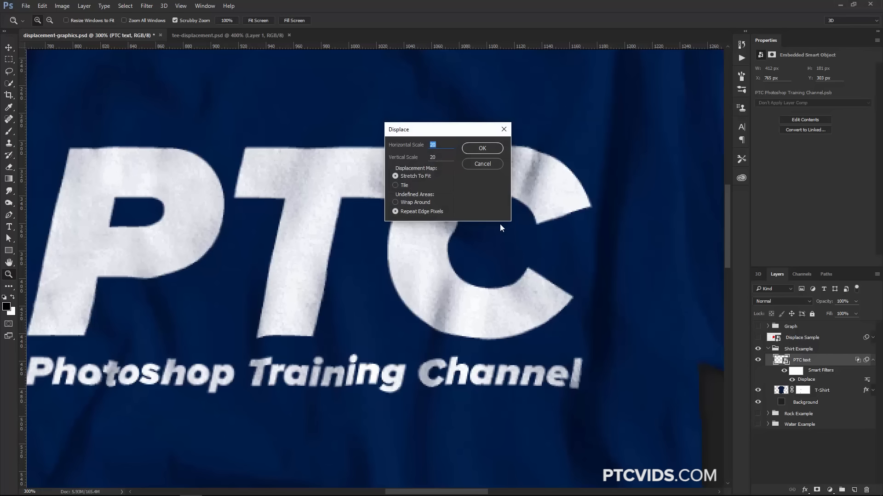
pyautogui.write('3030')
pyautogui.click(482, 149)
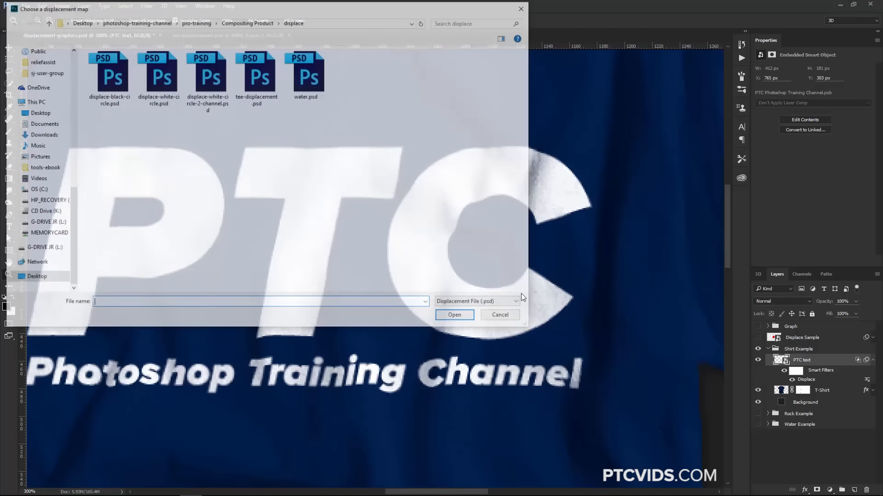
pyautogui.click(255, 78)
pyautogui.click(461, 317)
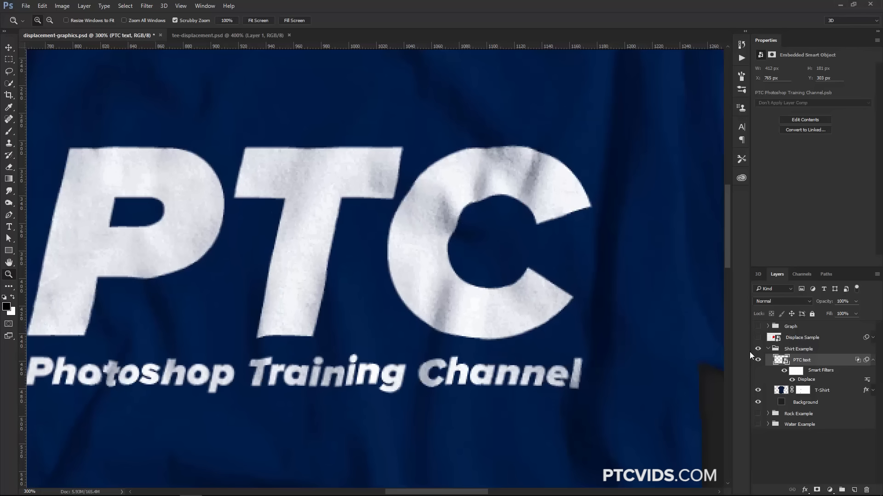
# - Set the PTC text's Displace filter to horizontal and vertical scales of 25 with tee-displacement.psd as the map
pyautogui.doubleClick(806, 379)
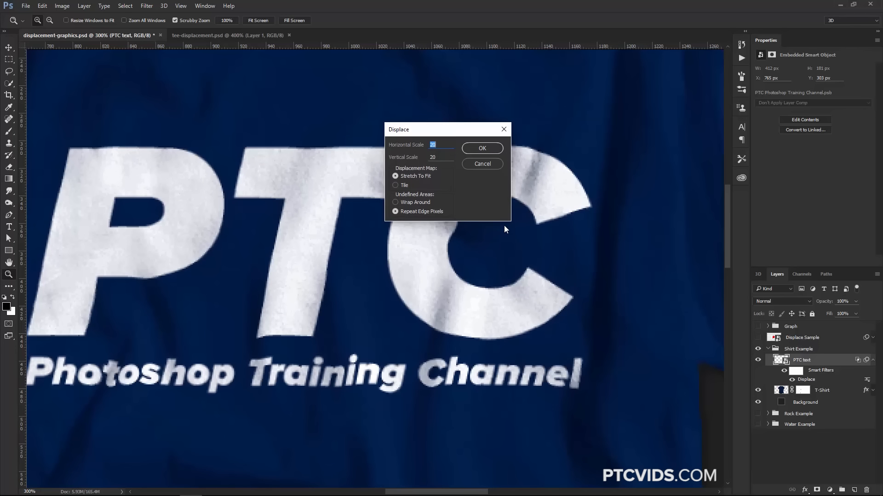
pyautogui.write('25')
pyautogui.press('Tab')
pyautogui.write('25')
pyautogui.click(476, 149)
pyautogui.click(261, 79)
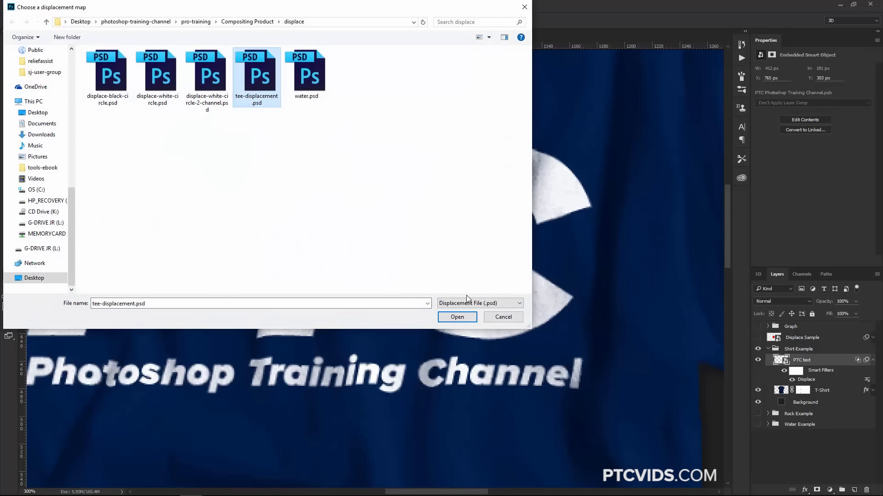
pyautogui.click(457, 317)
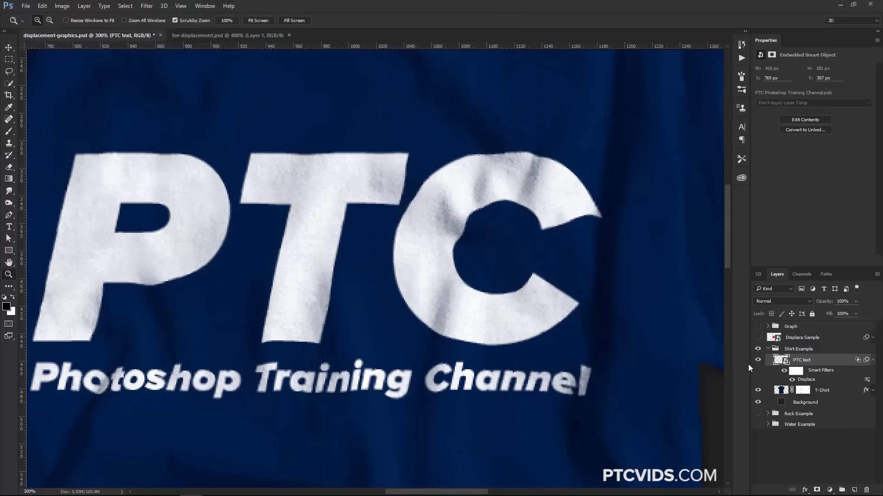
# - Collapse and hide the Shirt Example group, and show the expanded Rock Example group with a brief preview of its Rock Texture layer
pyautogui.keyDown('alt'); pyautogui.click(442, 320); pyautogui.keyUp('alt')
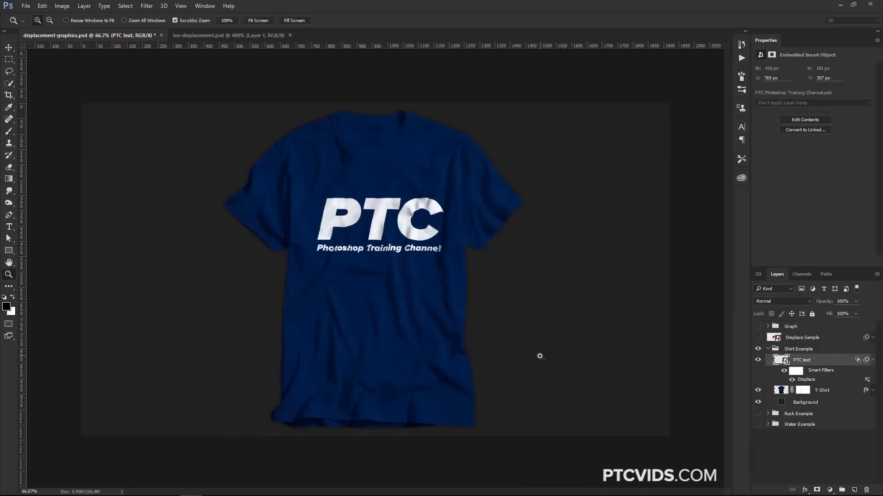
pyautogui.click(768, 349)
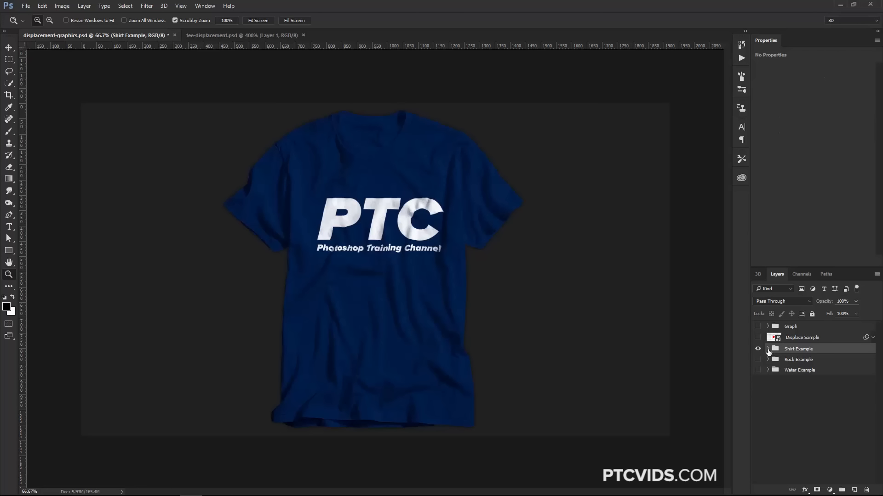
pyautogui.click(757, 349)
pyautogui.click(757, 359)
pyautogui.click(767, 360)
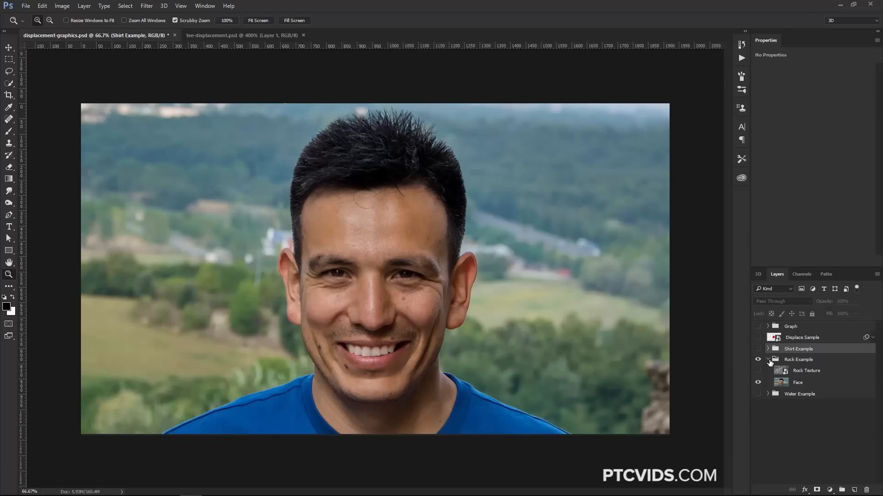
pyautogui.click(758, 371)
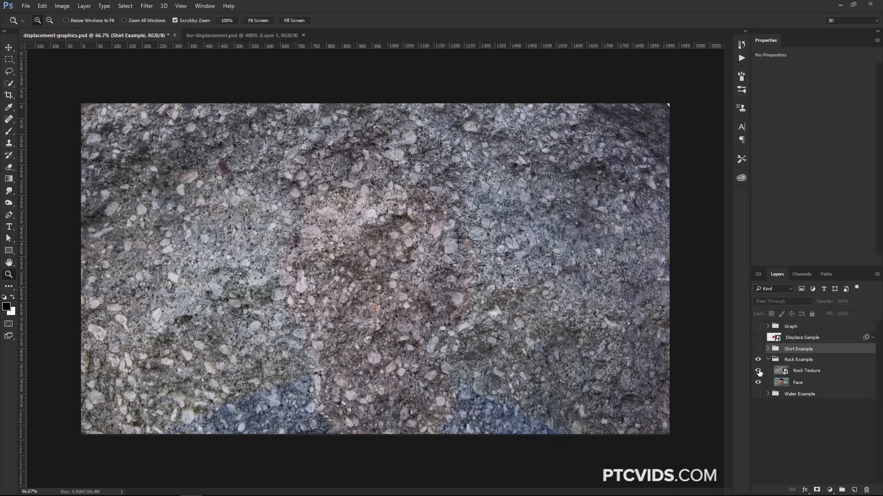
pyautogui.click(757, 371)
# - On the Face layer, select the skin of the face, ears and neck with the Quick Selection tool, leaving out the hair
pyautogui.click(781, 385)
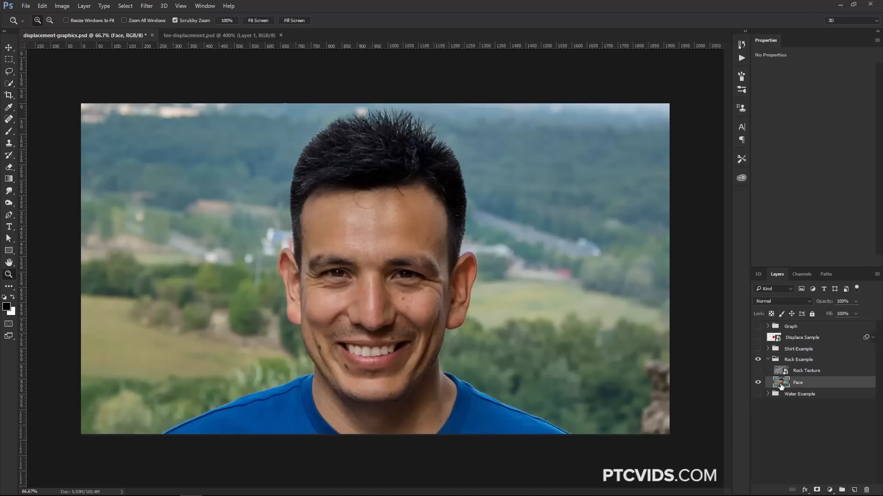
pyautogui.press('w')
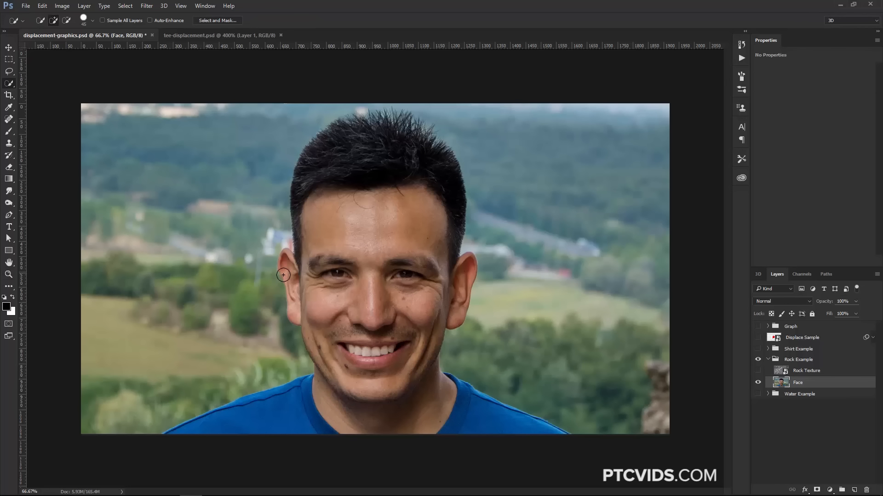
pyautogui.moveTo(283, 275)
pyautogui.mouseDown()
pyautogui.moveTo(337, 352)
pyautogui.moveTo(363, 410)
pyautogui.moveTo(415, 335)
pyautogui.moveTo(430, 293)
pyautogui.moveTo(451, 311)
pyautogui.moveTo(441, 294)
pyautogui.mouseUp()
pyautogui.moveTo(434, 240)
pyautogui.mouseDown()
pyautogui.moveTo(419, 269)
pyautogui.moveTo(418, 252)
pyautogui.moveTo(325, 140)
pyautogui.moveTo(345, 157)
pyautogui.moveTo(381, 137)
pyautogui.mouseUp()
pyautogui.press('alt')
pyautogui.moveTo(286, 221)
pyautogui.mouseDown()
pyautogui.moveTo(365, 131)
pyautogui.moveTo(301, 157)
pyautogui.moveTo(415, 144)
pyautogui.moveTo(355, 159)
pyautogui.moveTo(438, 156)
pyautogui.moveTo(465, 193)
pyautogui.moveTo(467, 253)
pyautogui.moveTo(461, 244)
pyautogui.moveTo(457, 257)
pyautogui.moveTo(466, 219)
pyautogui.mouseUp()
pyautogui.moveTo(338, 196)
pyautogui.mouseDown()
pyautogui.moveTo(410, 197)
pyautogui.moveTo(415, 188)
pyautogui.mouseUp()
# - Show the Rock Texture layer and add a layer mask to it from the face selection
pyautogui.click(757, 371)
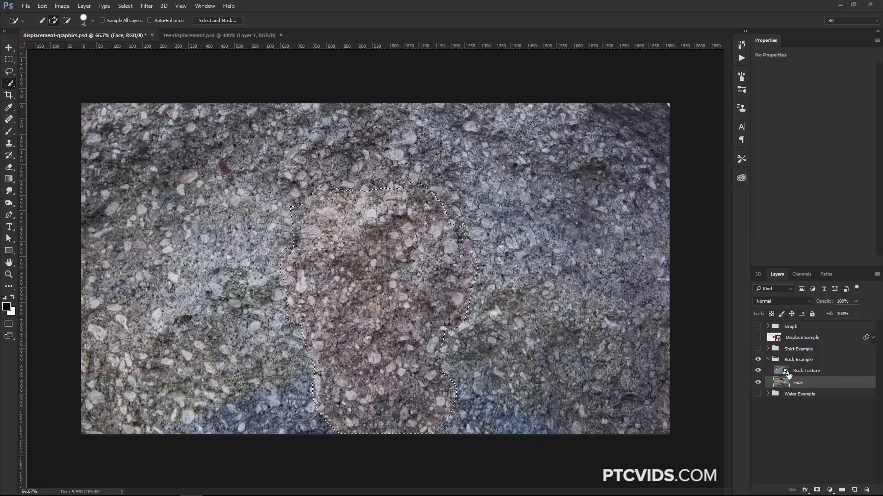
pyautogui.click(788, 373)
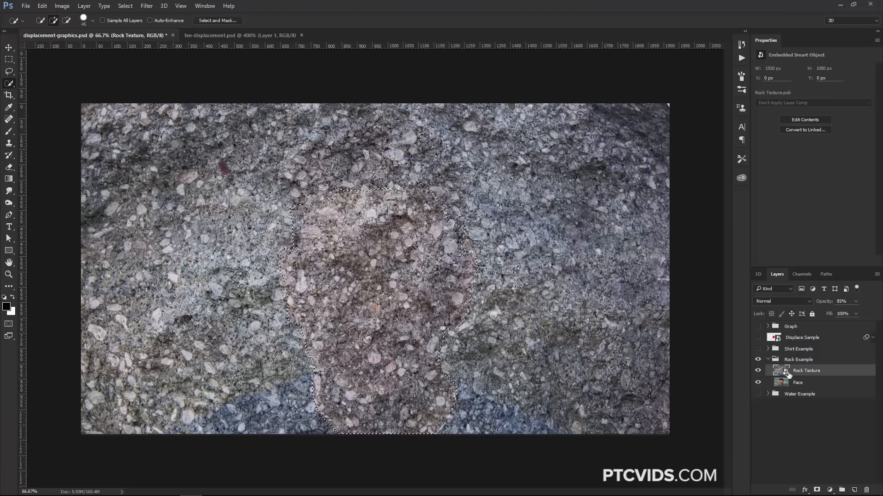
pyautogui.click(817, 490)
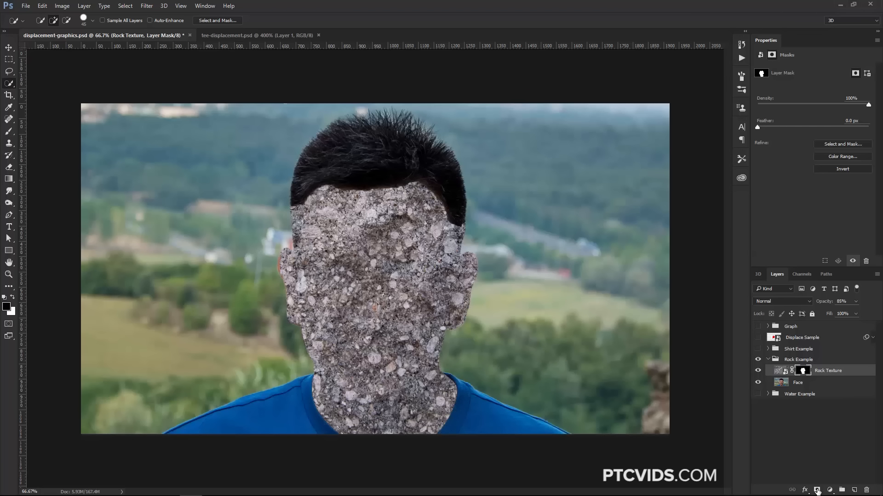
# - With the Rock Texture layer hidden, duplicate the Face layer and desaturate the copy
pyautogui.click(757, 370)
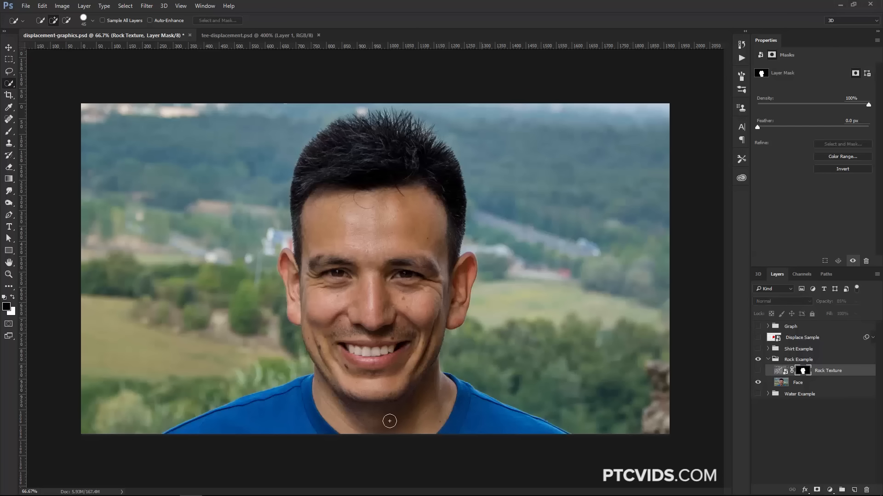
pyautogui.click(785, 384)
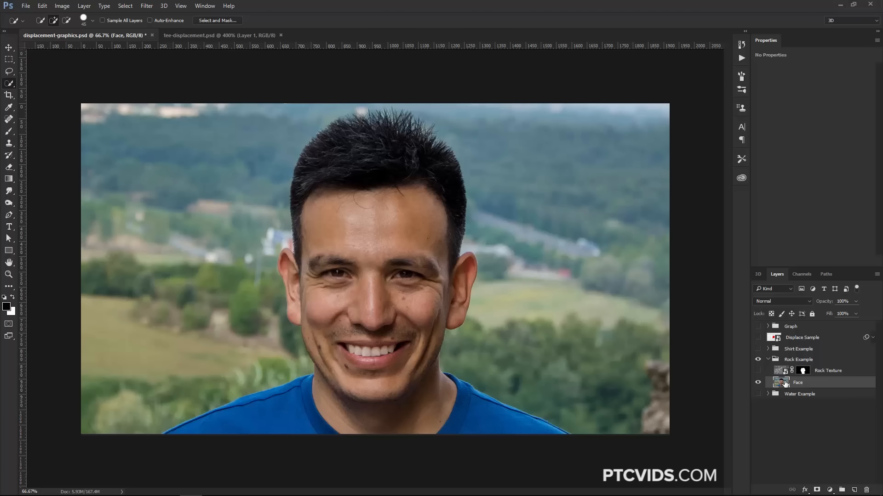
pyautogui.hotkey('ctrl', 'j')
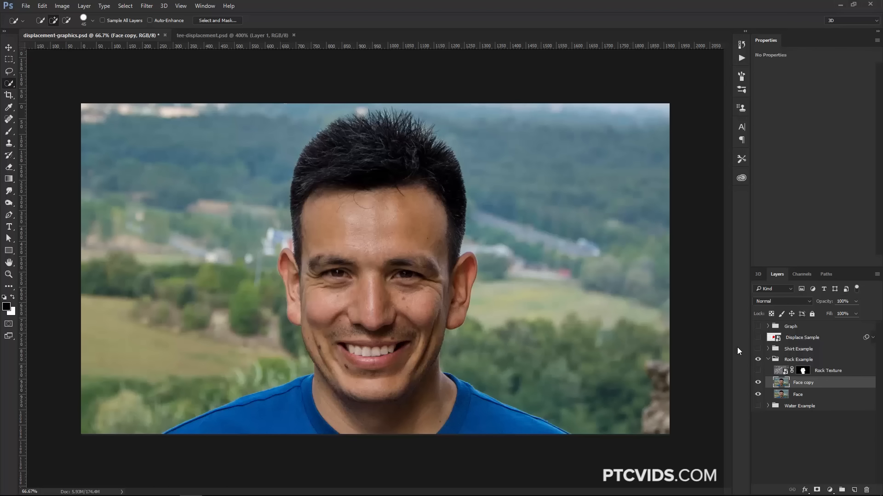
pyautogui.hotkey('ctrl', 'shift', 'u')
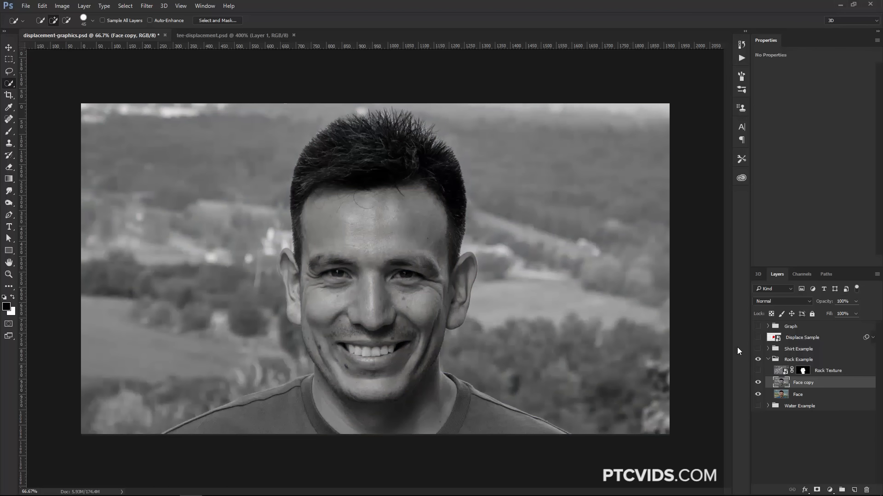
pyautogui.click(63, 5)
pyautogui.moveTo(79, 29)
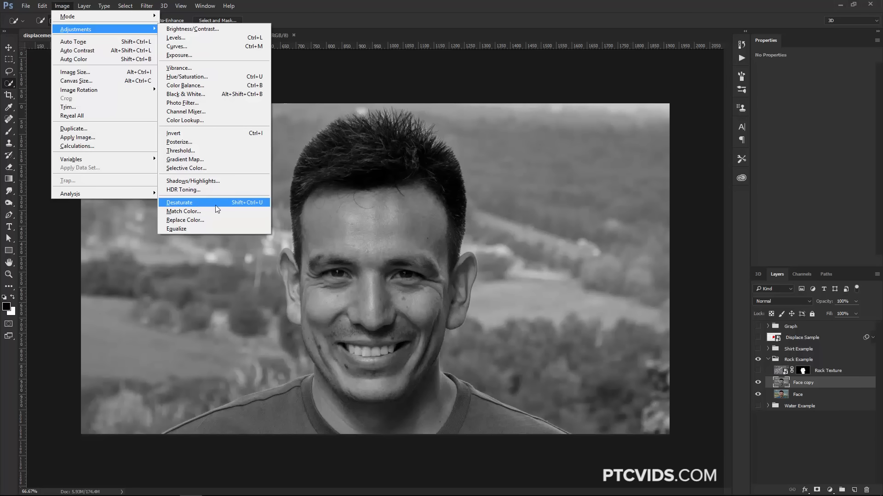
pyautogui.click(749, 391)
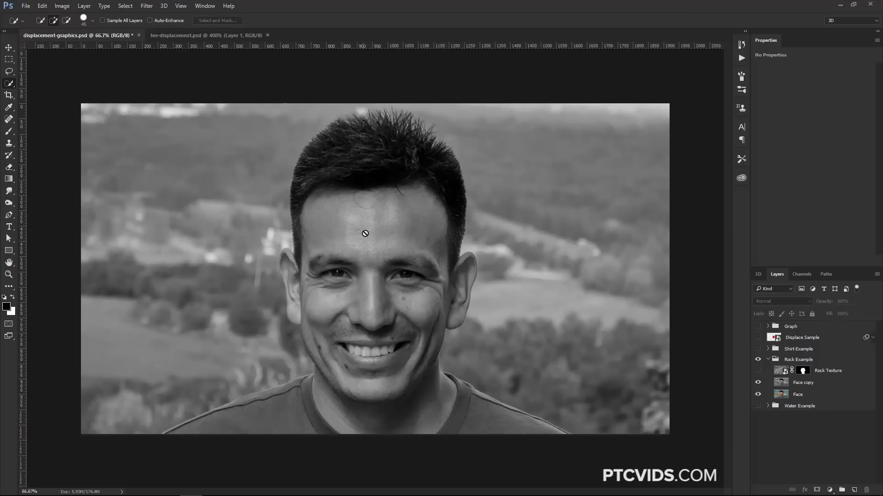
# - Apply a Surface Blur to the Face copy layer with a radius of 4 pixels and a threshold of 27 levels
pyautogui.press('z')
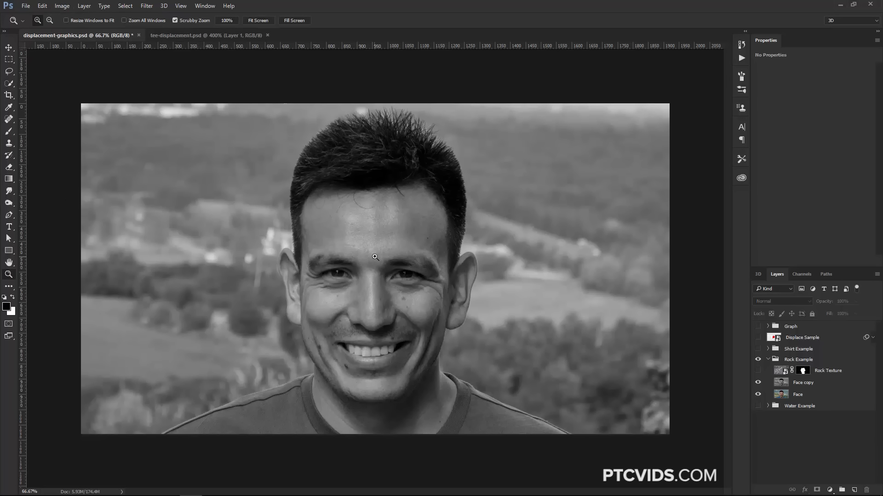
pyautogui.click(375, 259)
pyautogui.click(379, 263)
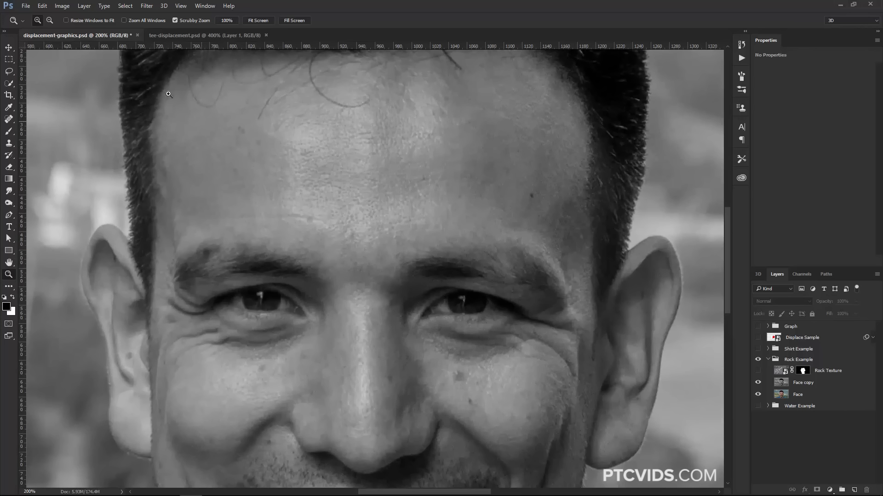
pyautogui.click(147, 10)
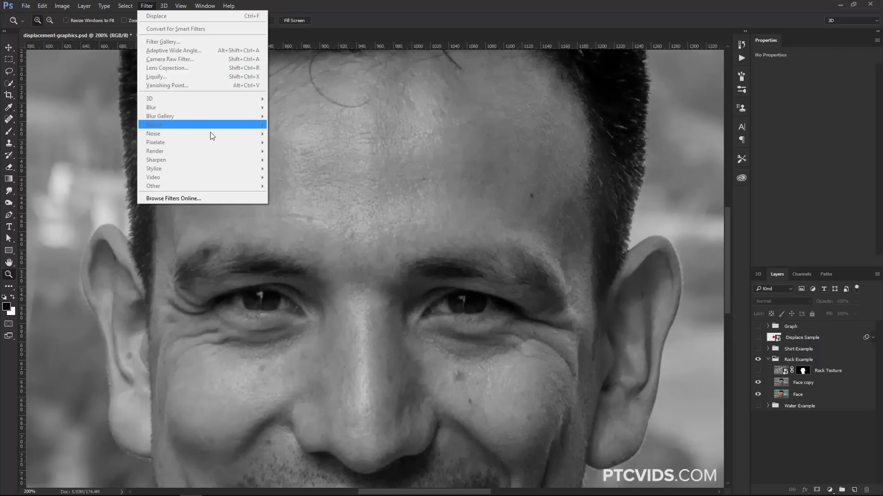
pyautogui.press('Escape')
pyautogui.click(789, 386)
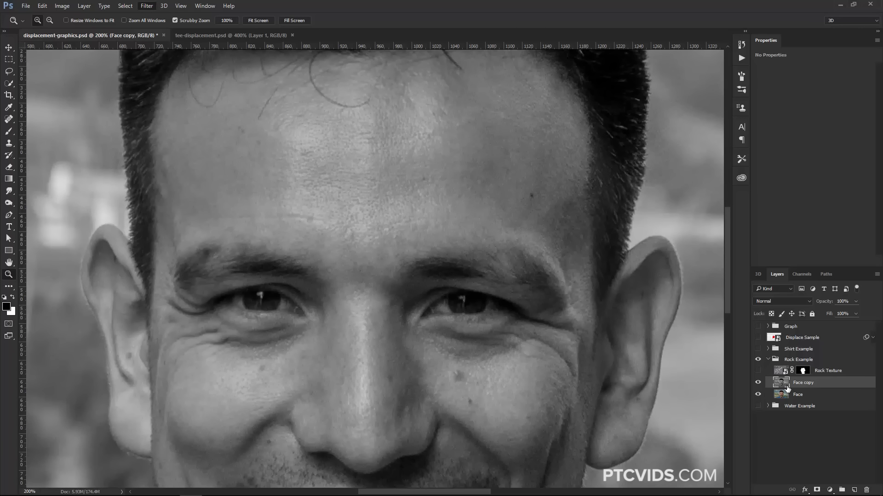
pyautogui.click(150, 8)
pyautogui.moveTo(165, 108)
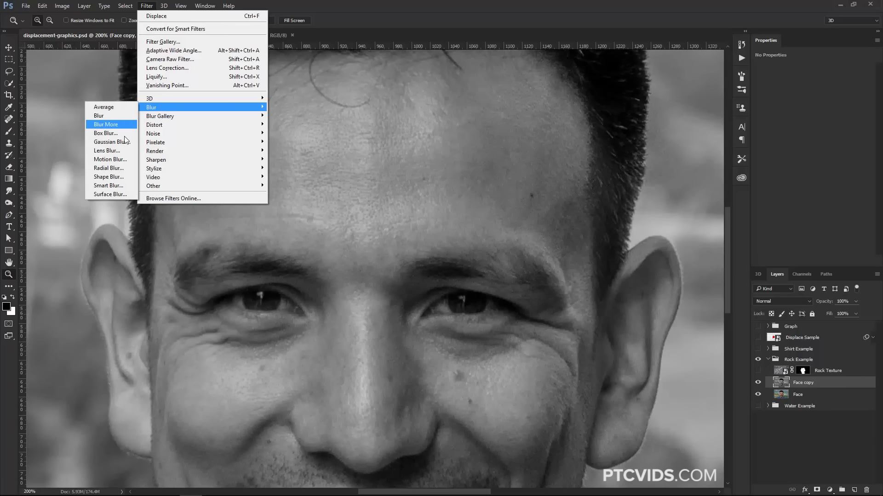
pyautogui.click(120, 194)
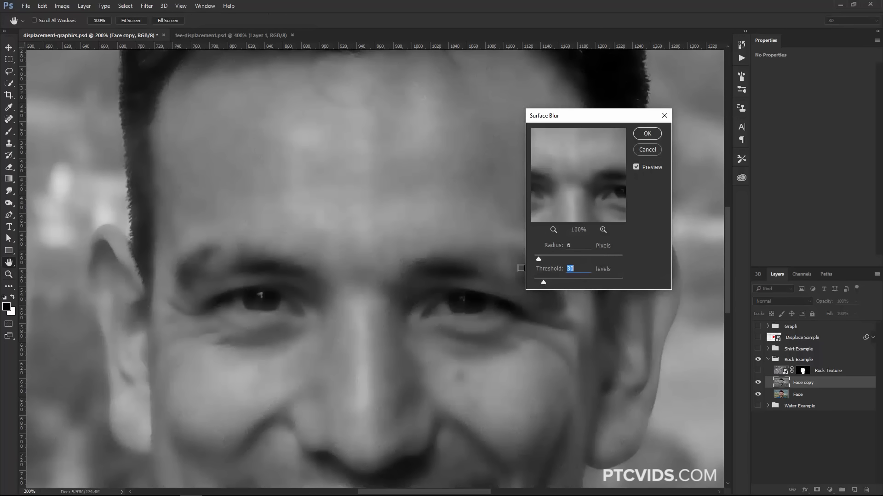
pyautogui.moveTo(543, 282); pyautogui.dragTo(531, 259)
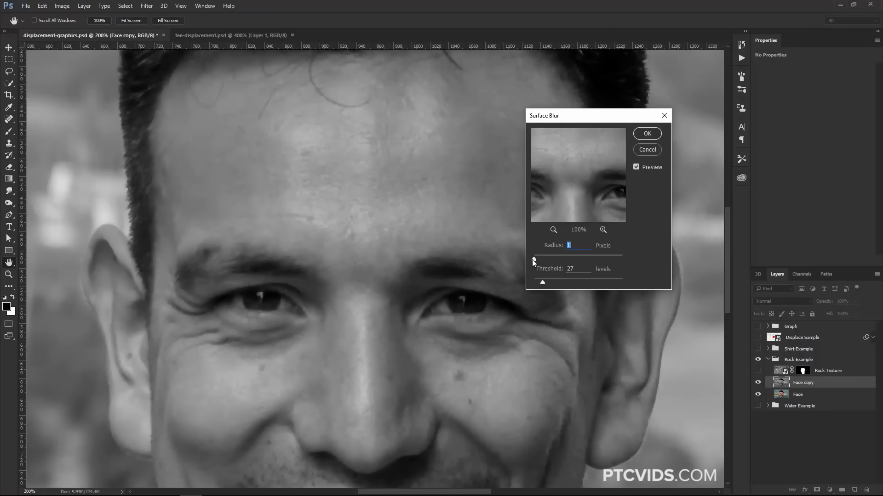
pyautogui.moveTo(534, 259); pyautogui.dragTo(565, 259)
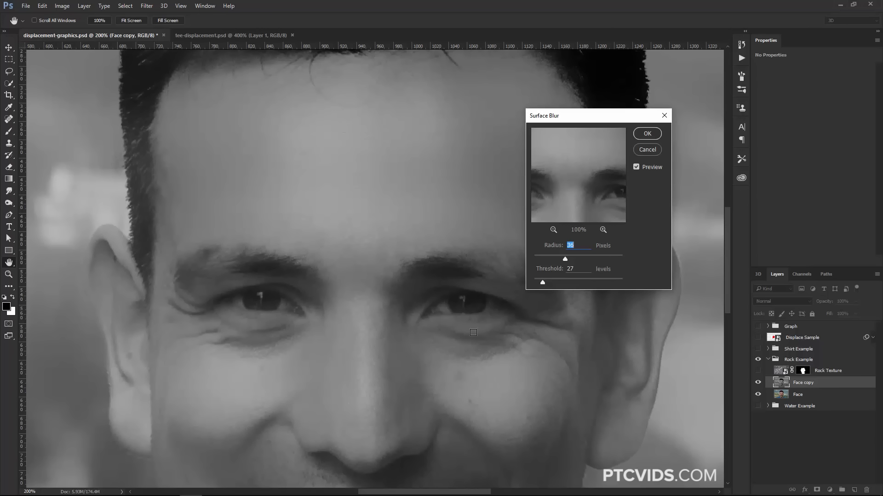
pyautogui.moveTo(564, 259); pyautogui.dragTo(533, 260)
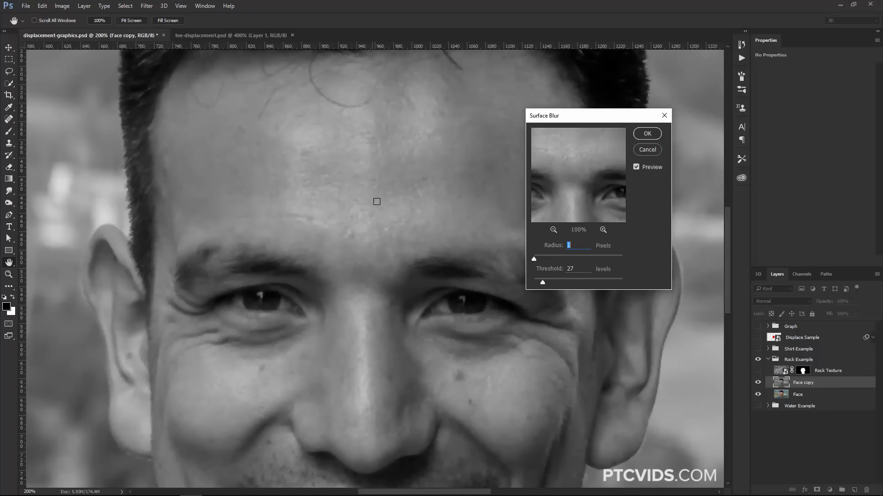
pyautogui.moveTo(534, 259); pyautogui.dragTo(538, 259)
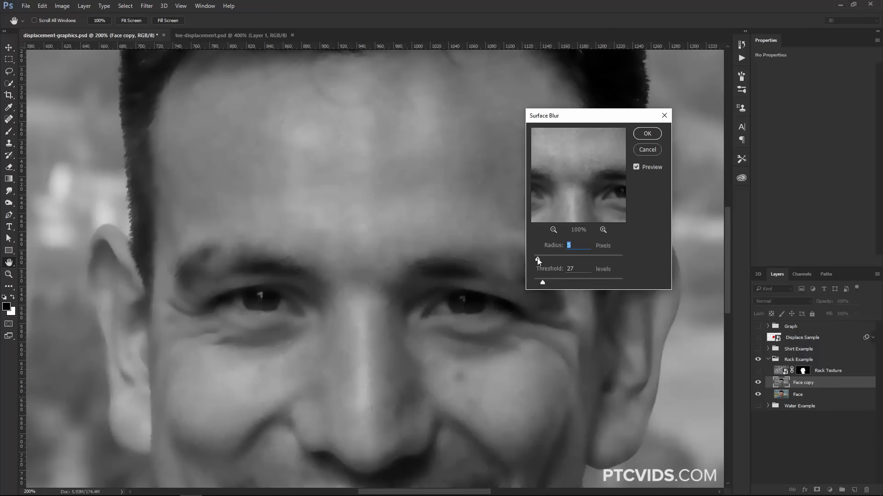
pyautogui.write('4')
pyautogui.click(647, 133)
# - Soften the Face copy layer with a slight Gaussian Blur, using a radius below 1 pixel
pyautogui.press('z')
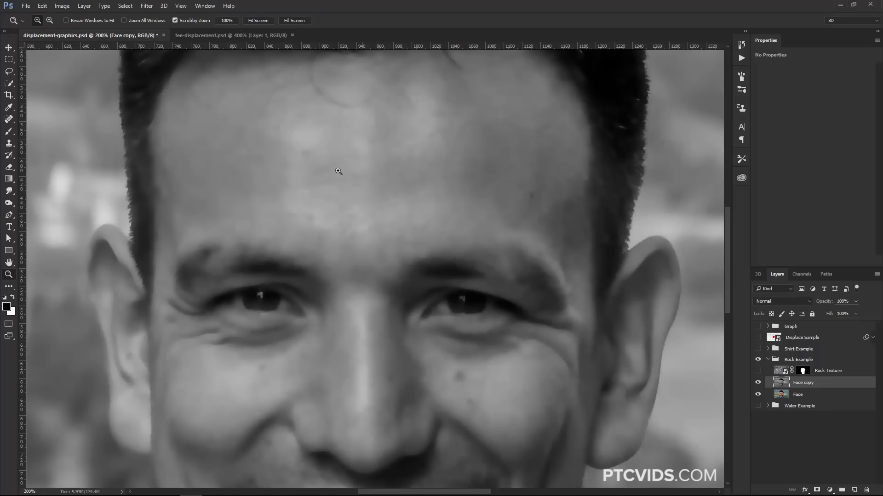
pyautogui.click(147, 6)
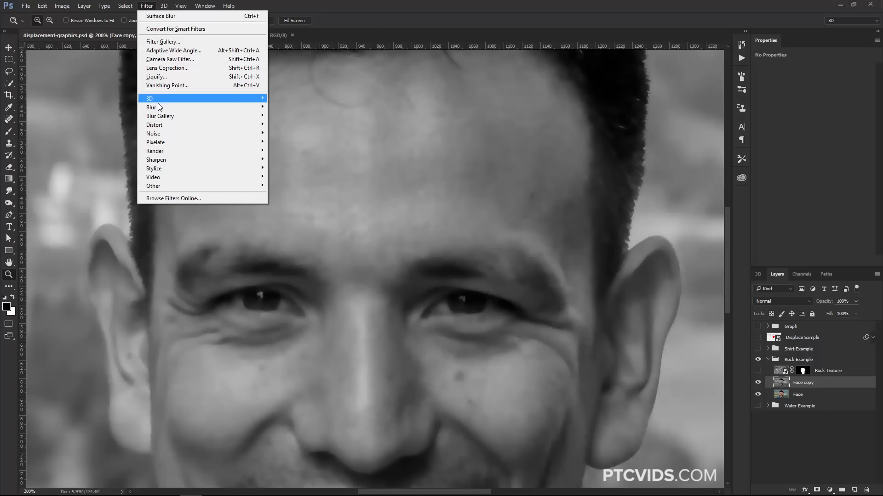
pyautogui.moveTo(158, 108)
pyautogui.click(117, 148)
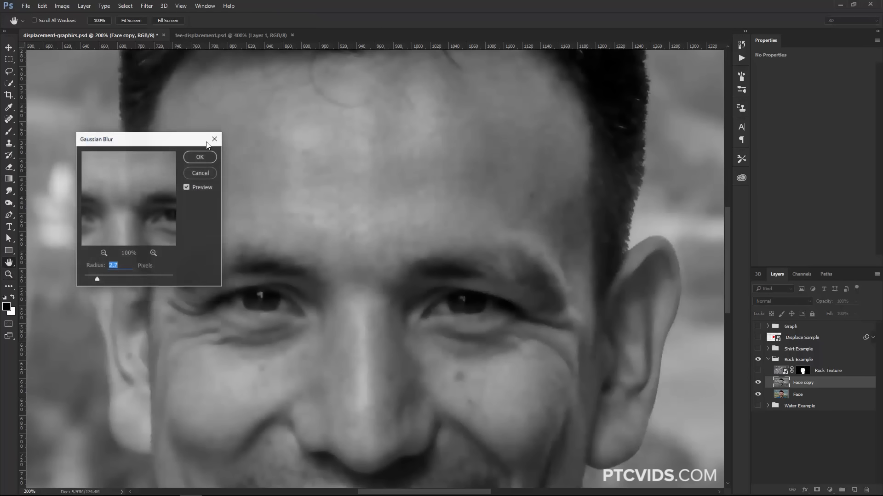
pyautogui.moveTo(97, 279); pyautogui.dragTo(81, 278)
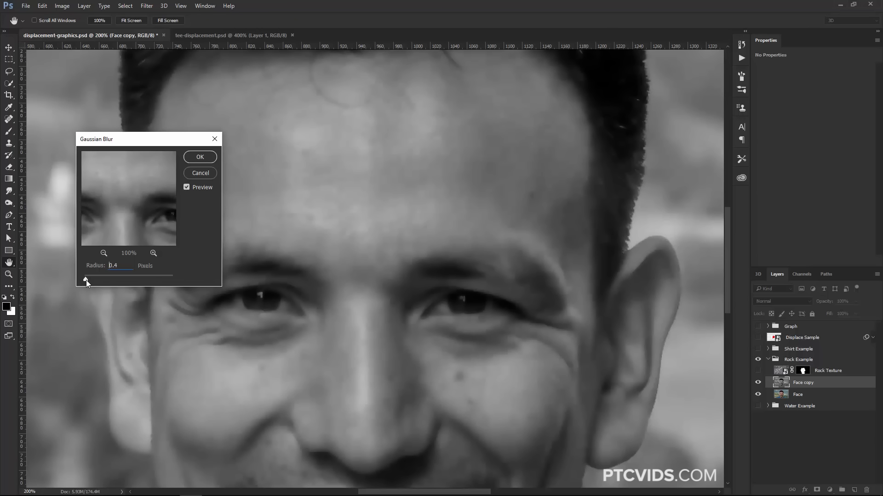
pyautogui.press('Up')
pyautogui.click(201, 160)
# - Duplicate the blurred Face copy layer into a new document
pyautogui.keyDown('alt'); pyautogui.click(395, 290); pyautogui.keyUp('alt')
pyautogui.keyDown('alt'); pyautogui.click(400, 299); pyautogui.keyUp('alt')
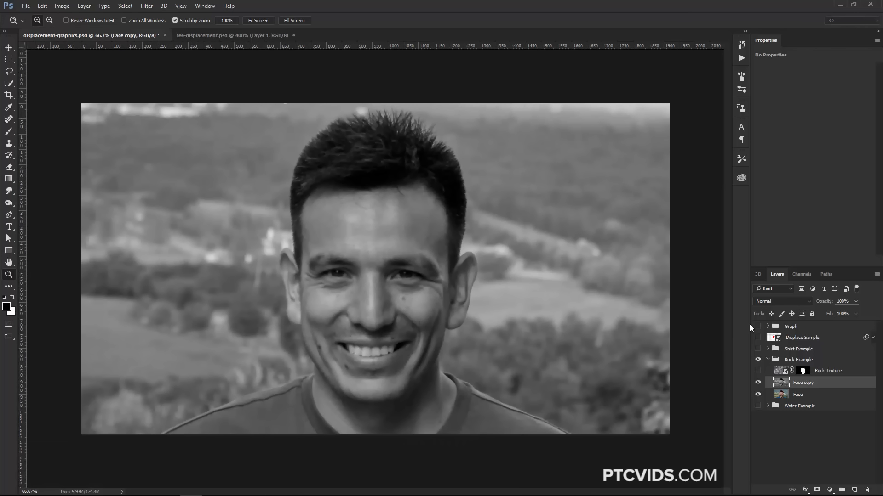
pyautogui.rightClick(829, 383)
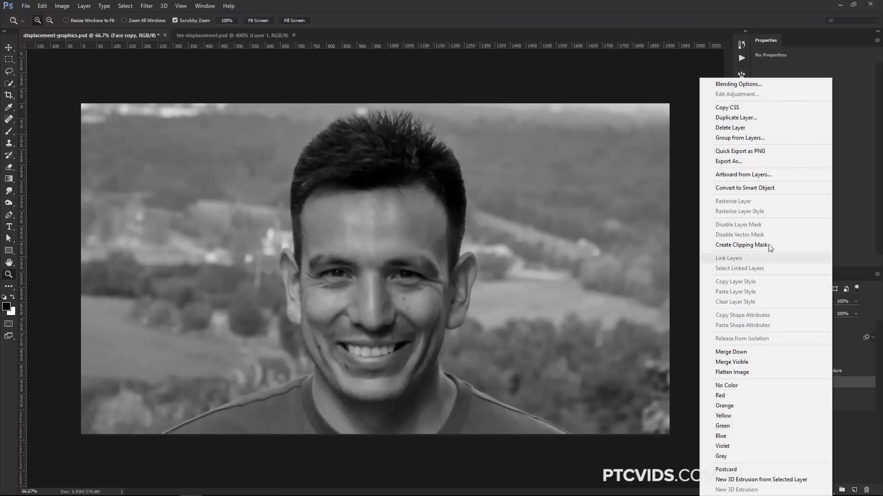
pyautogui.click(741, 119)
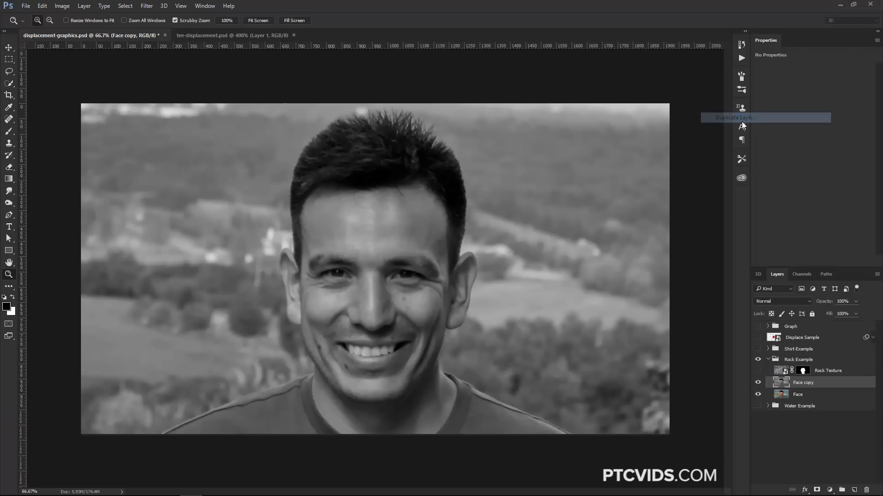
pyautogui.click(428, 179)
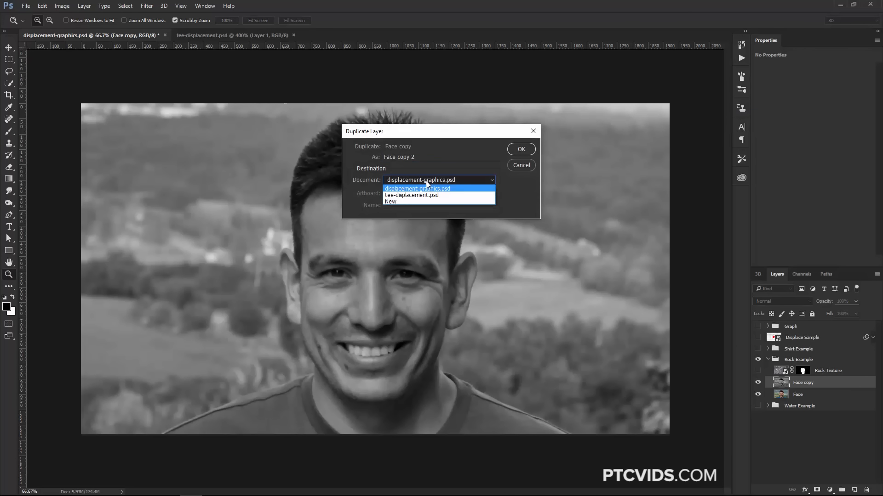
pyautogui.click(407, 205)
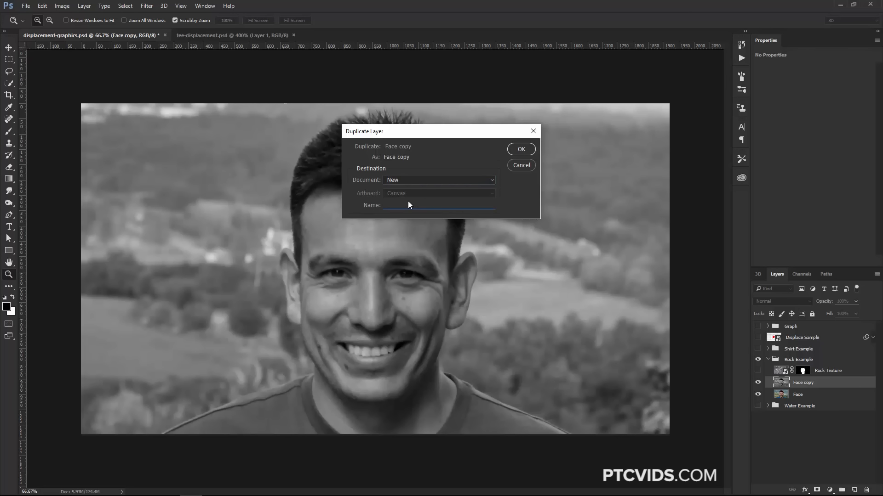
pyautogui.click(519, 150)
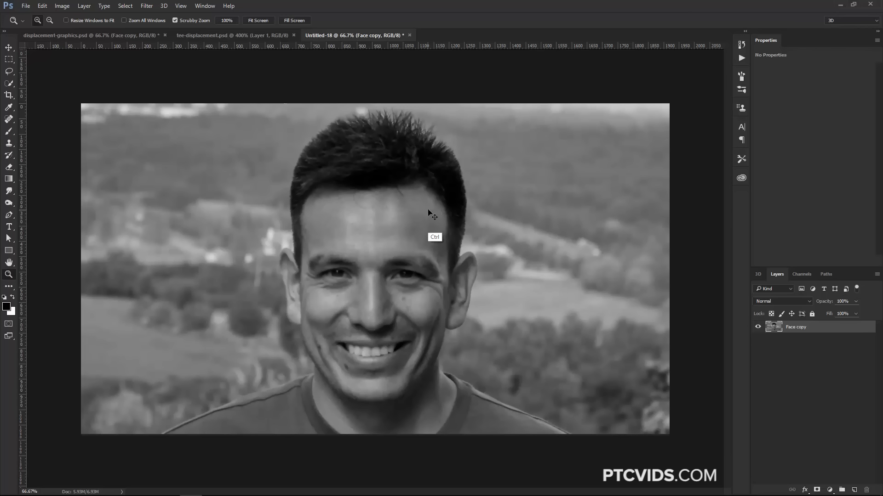
# - Save the new document as the Photoshop file jr-displace in the displace folder, accepting the format options
pyautogui.hotkey('ctrl', 's')
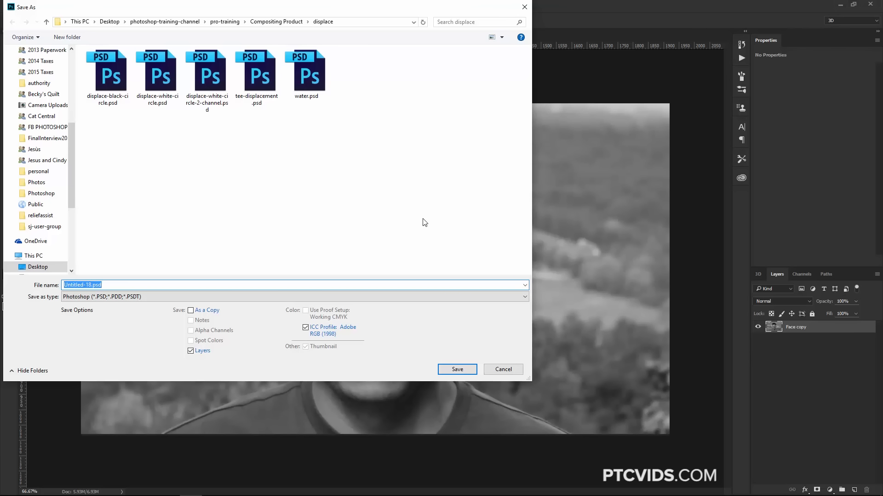
pyautogui.write('jr-displace')
pyautogui.press('Return')
pyautogui.press('Return')
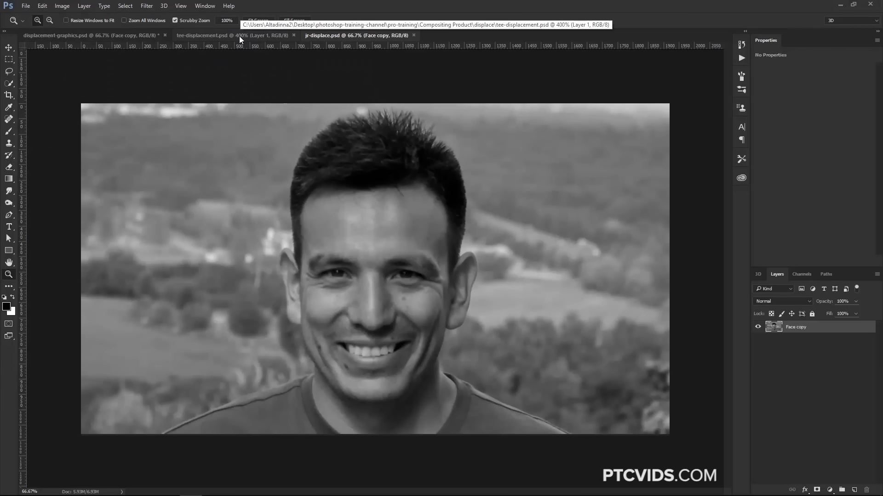
# - Return to displacement-graphics.psd, hide the Face copy layer and show the Rock Texture layer
pyautogui.click(126, 37)
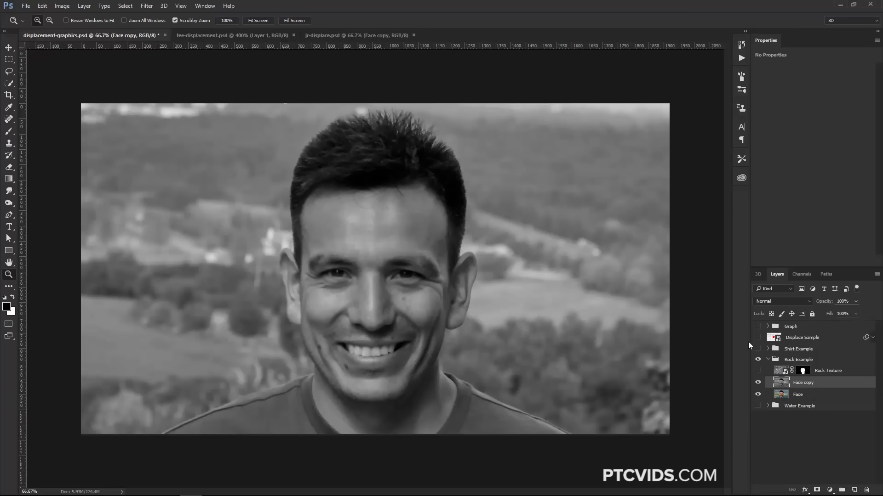
pyautogui.click(757, 382)
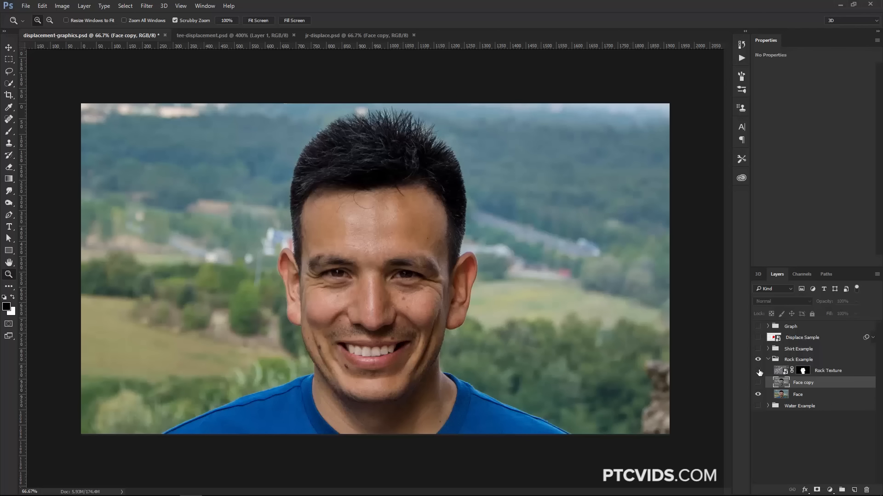
pyautogui.click(758, 371)
# - Apply the Displace filter to the Rock Texture layer at 25 horizontal and vertical scale, using jr-displace.psd as the displacement map
pyautogui.click(827, 371)
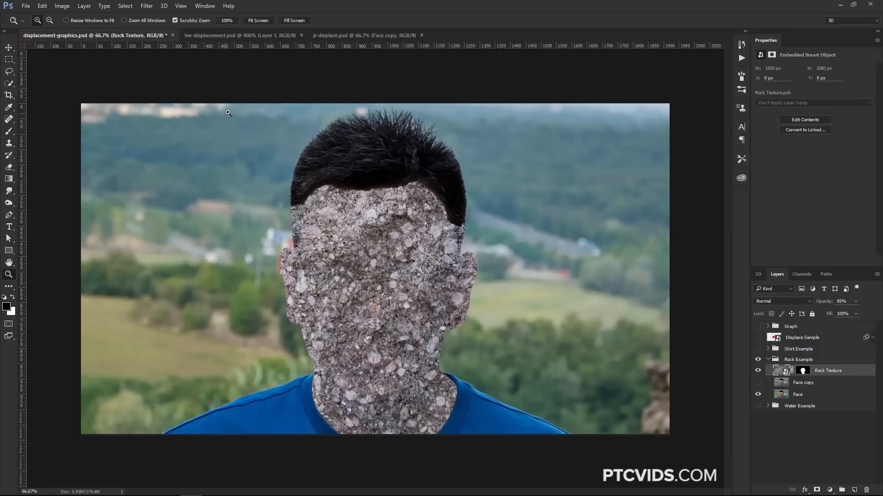
pyautogui.click(146, 6)
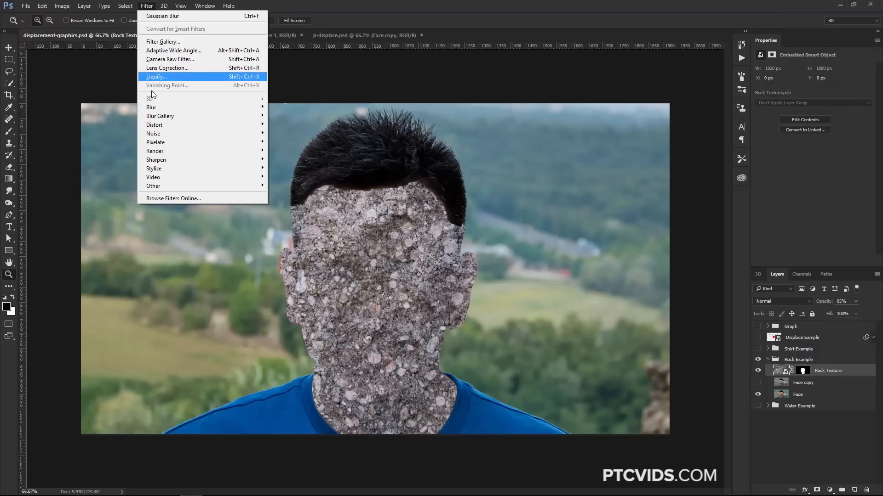
pyautogui.moveTo(157, 125)
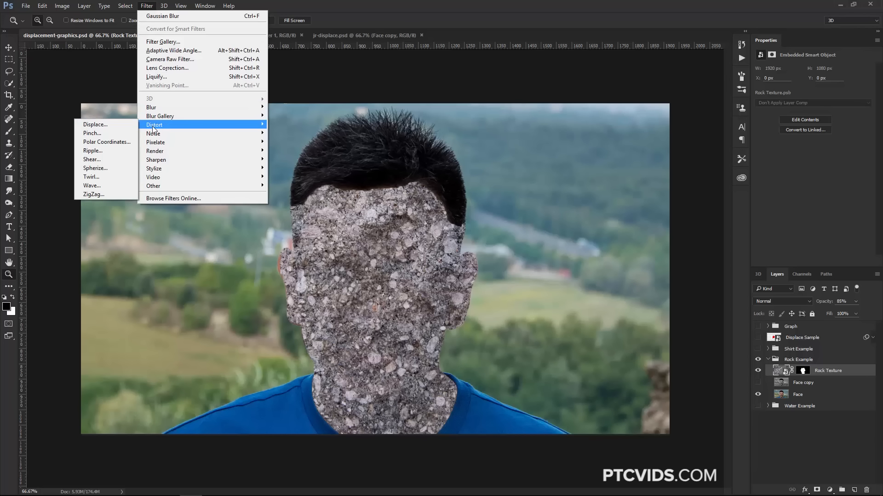
pyautogui.click(121, 128)
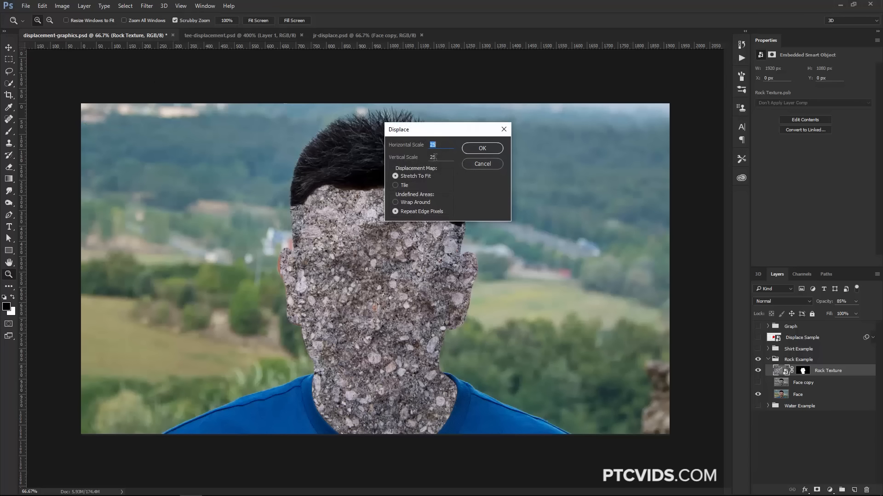
pyautogui.click(483, 150)
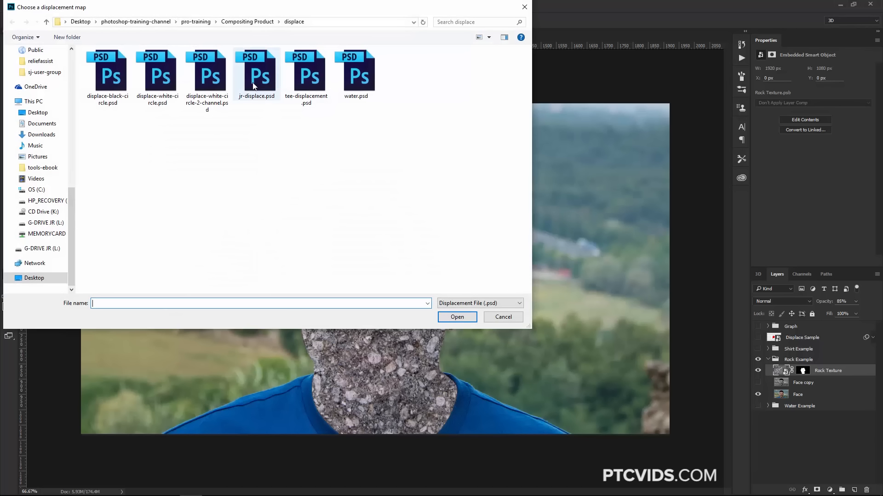
pyautogui.click(256, 88)
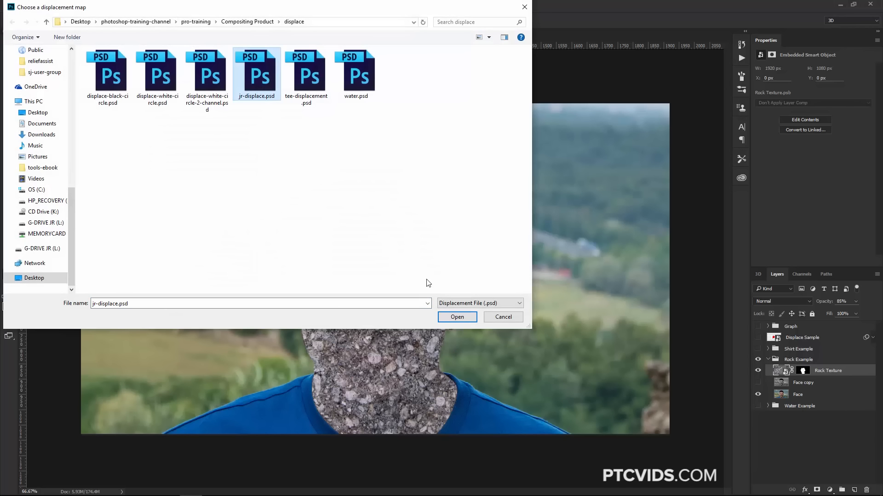
pyautogui.click(455, 318)
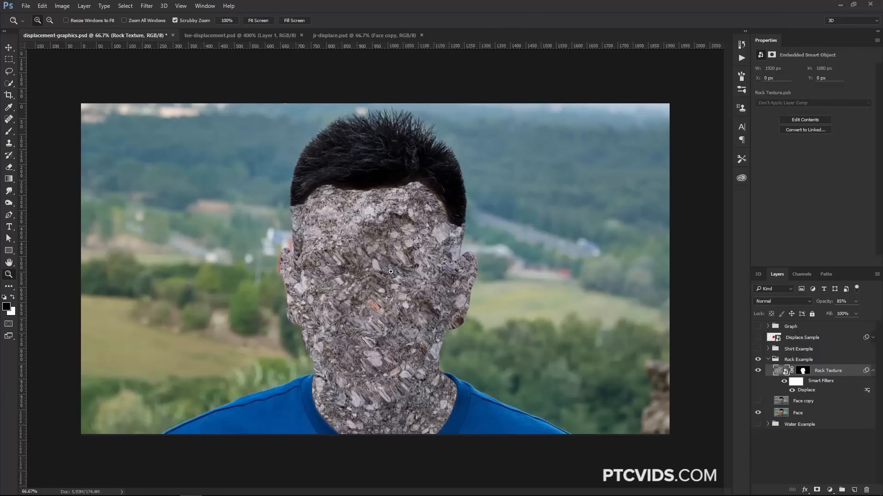
# - Set the Rock Texture layer's blend mode to Multiply and show the Face copy layer beneath it
pyautogui.click(766, 302)
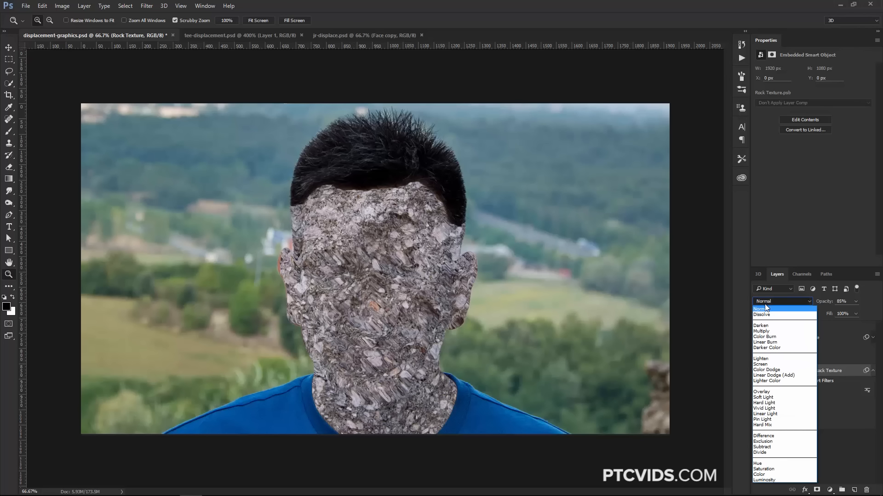
pyautogui.click(767, 331)
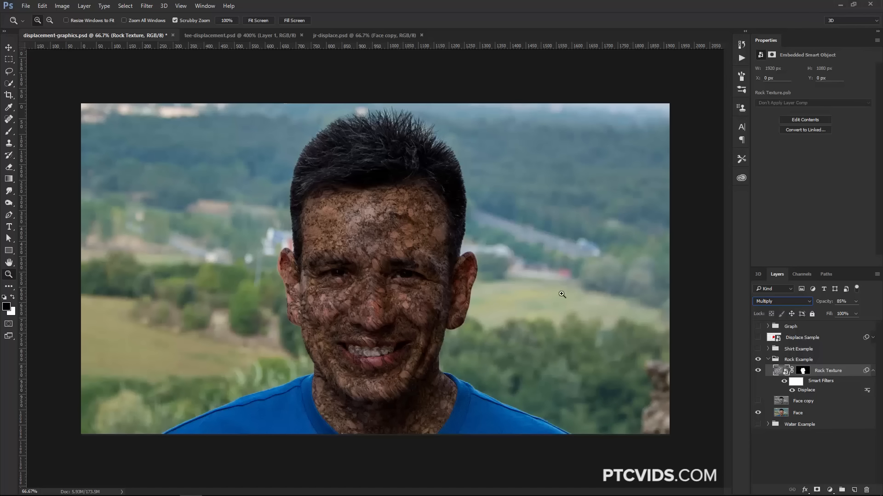
pyautogui.click(805, 402)
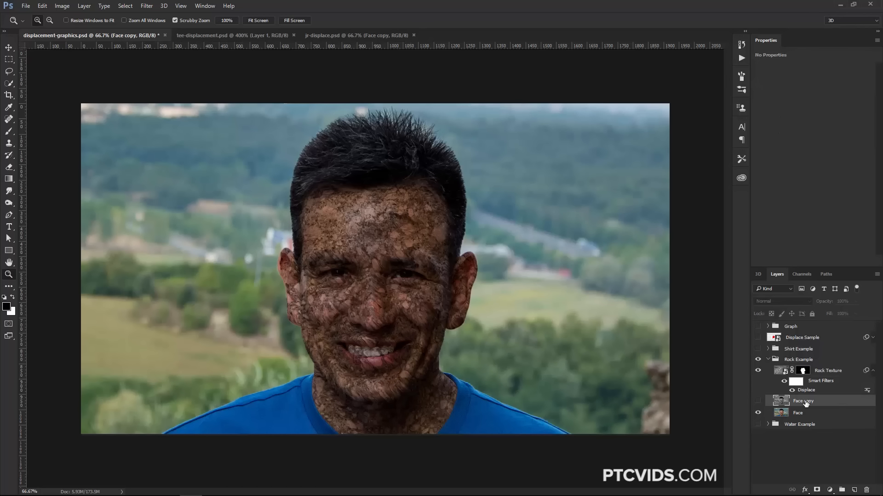
pyautogui.click(758, 402)
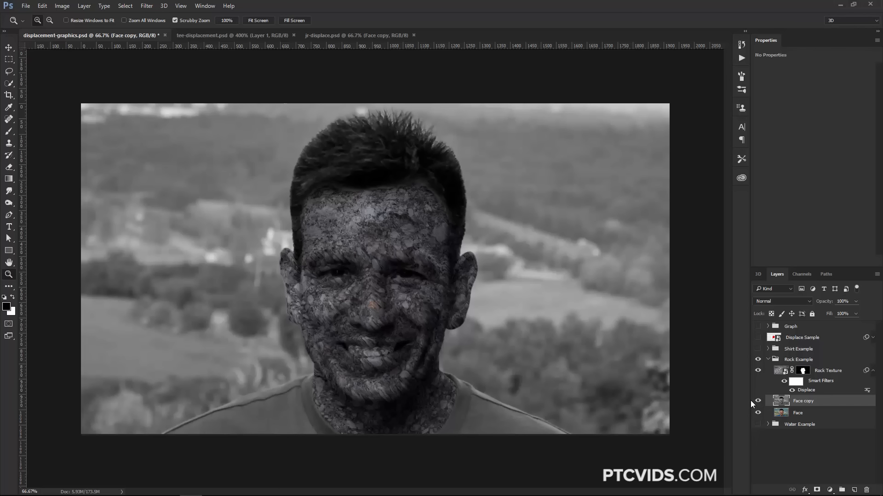
# - Move the layer mask from Rock Texture to the Face copy layer, then clip Rock Texture to Face copy
pyautogui.moveTo(806, 390); pyautogui.dragTo(800, 402)
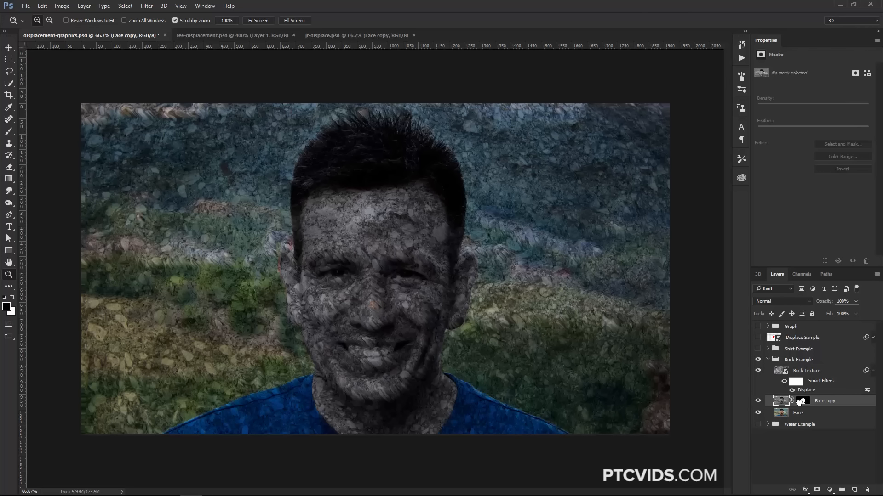
pyautogui.click(758, 401)
pyautogui.click(758, 401)
pyautogui.click(809, 374)
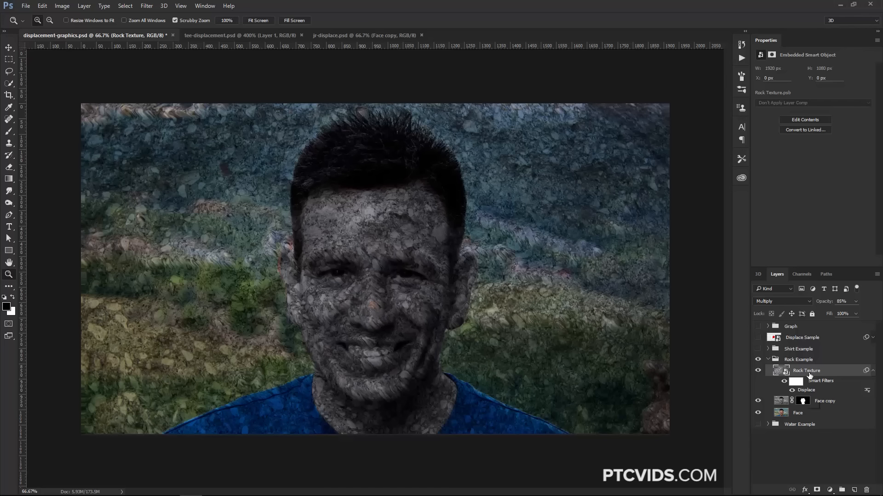
pyautogui.hotkey('ctrl', 'alt', 'g')
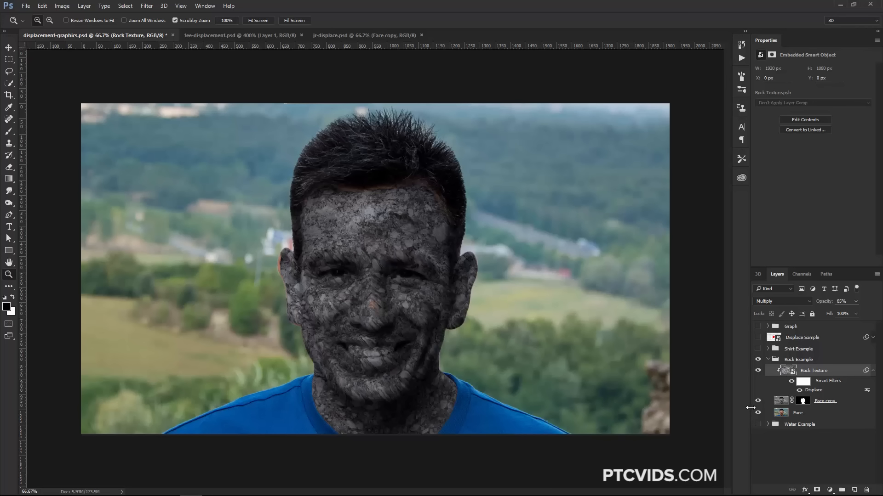
# - Collapse the Rock Texture smart filters, add a new layer above it and fill that layer with 50% Gray
pyautogui.click(393, 244)
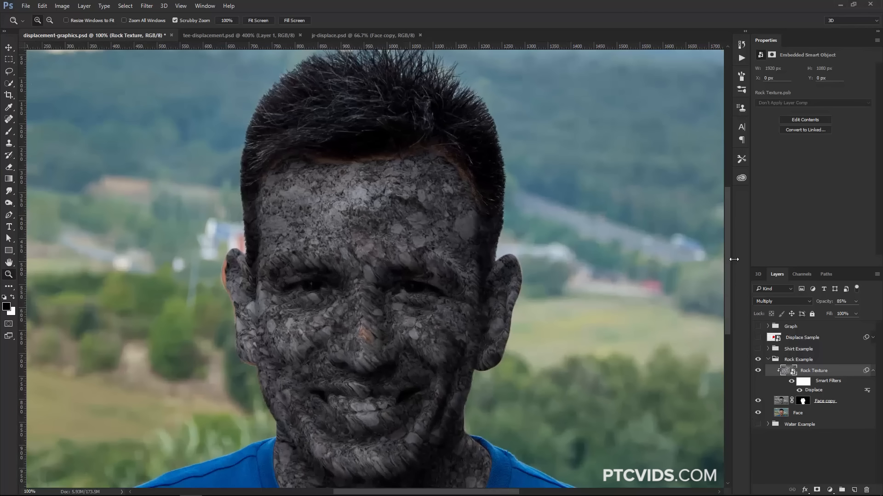
pyautogui.moveTo(731, 258); pyautogui.dragTo(729, 271)
pyautogui.click(872, 371)
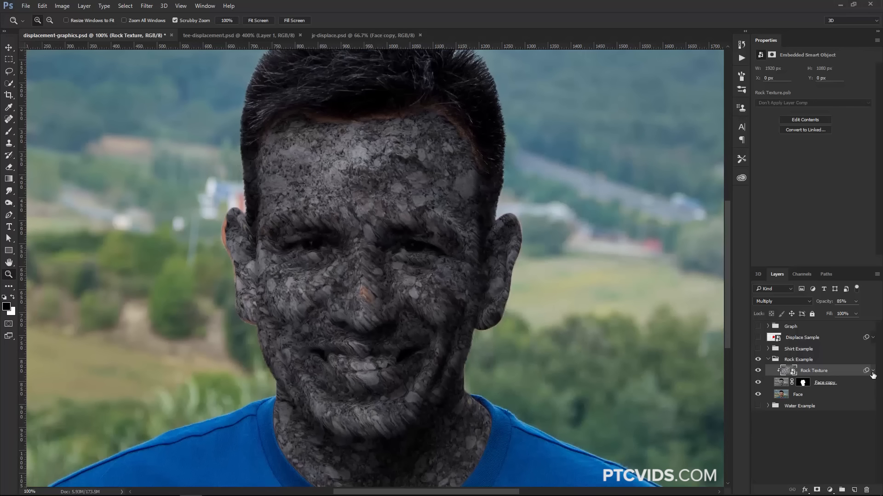
pyautogui.click(854, 490)
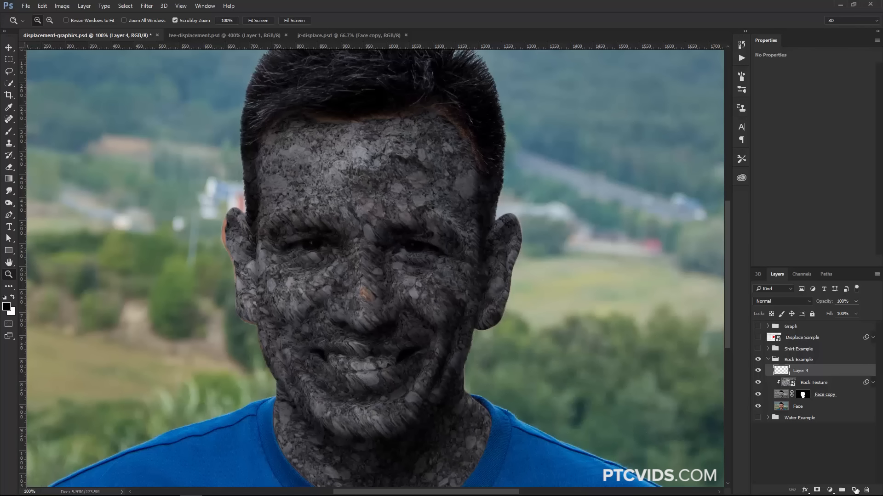
pyautogui.hotkey('shift', 'F5')
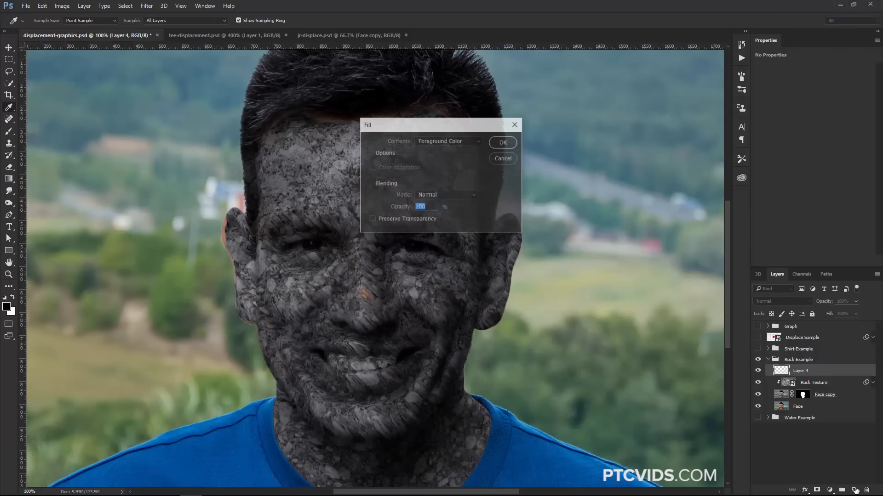
pyautogui.click(451, 143)
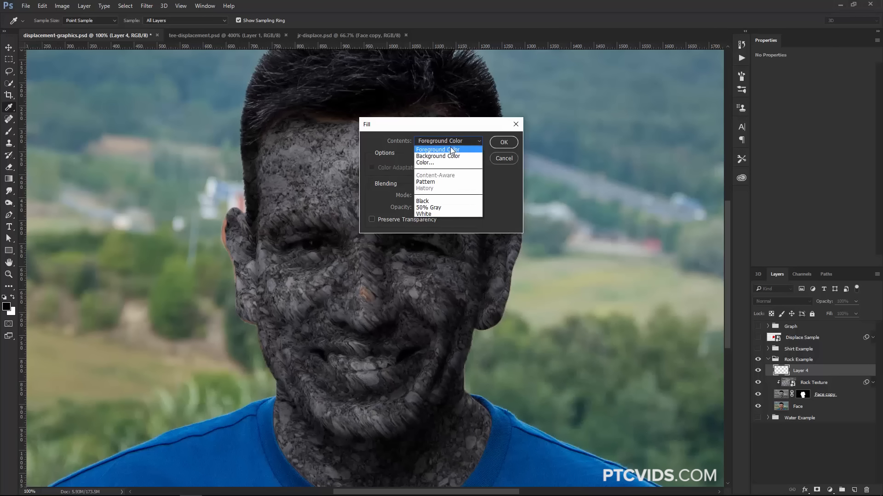
pyautogui.click(442, 209)
pyautogui.click(499, 142)
pyautogui.press('z')
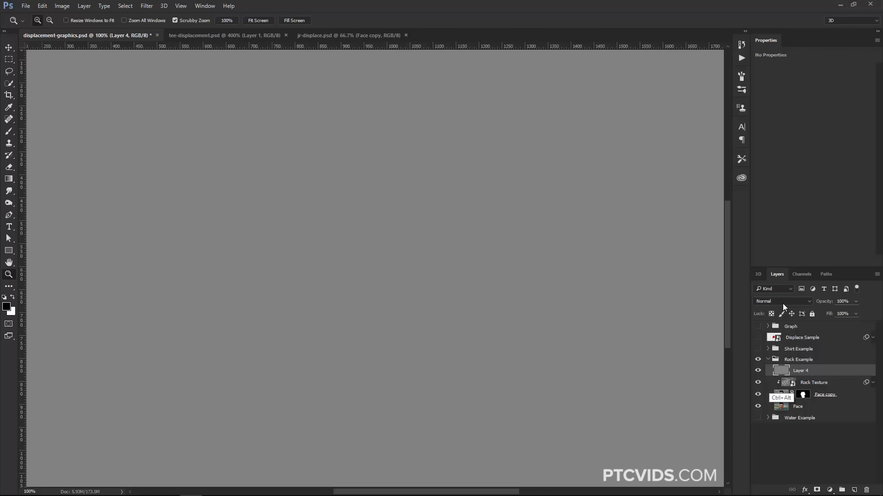
# - Clip the gray layer to the layers below and set its blend mode to Soft Light
pyautogui.hotkey('ctrl', 'alt', 'g')
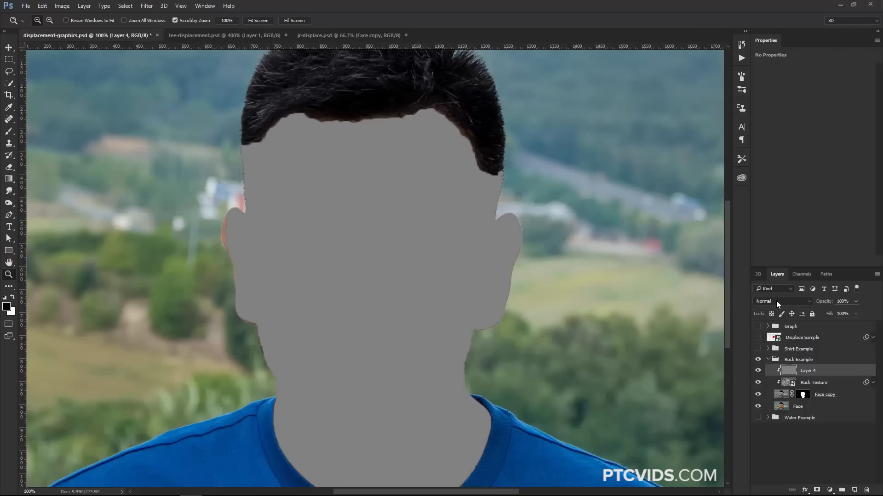
pyautogui.click(776, 300)
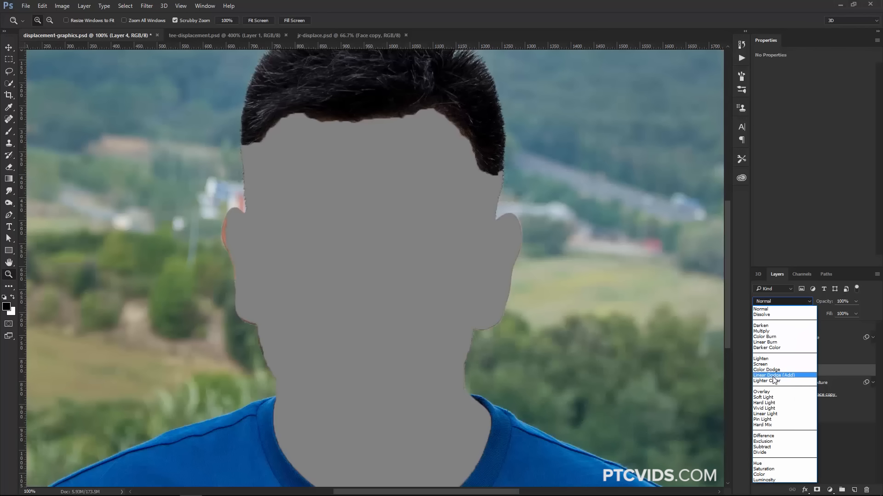
pyautogui.click(770, 398)
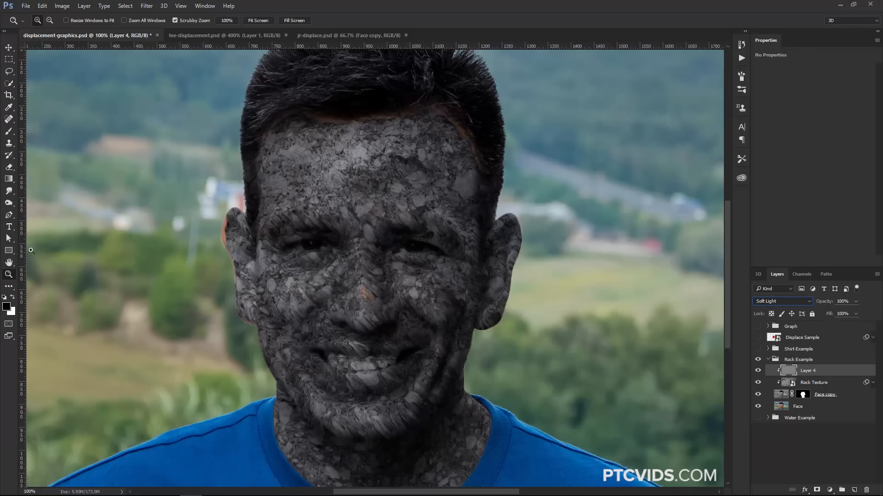
# - Burn the shadows around the eye and the side of the neck with a 150 px brush, Midtones range and 52% exposure
pyautogui.click(10, 203)
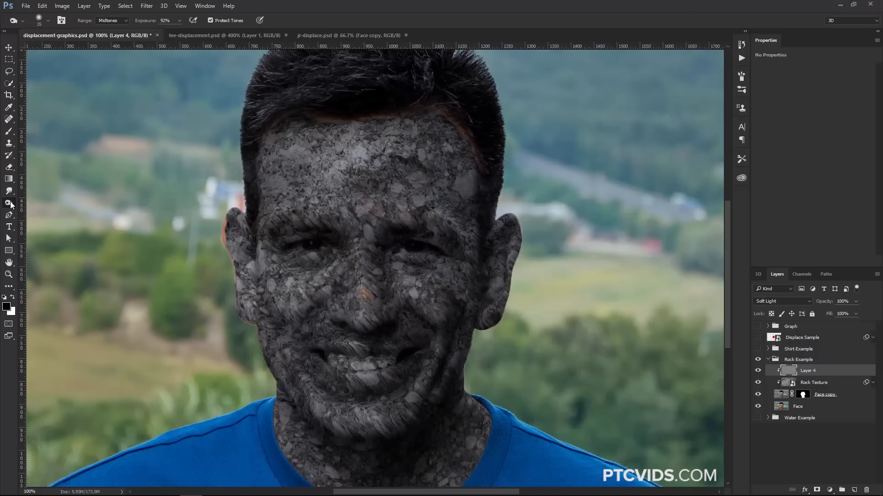
pyautogui.rightClick(11, 205)
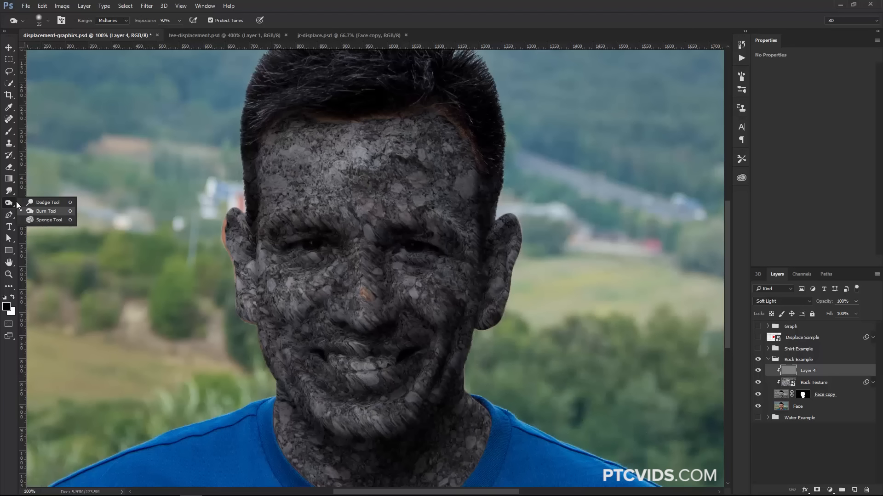
pyautogui.click(45, 211)
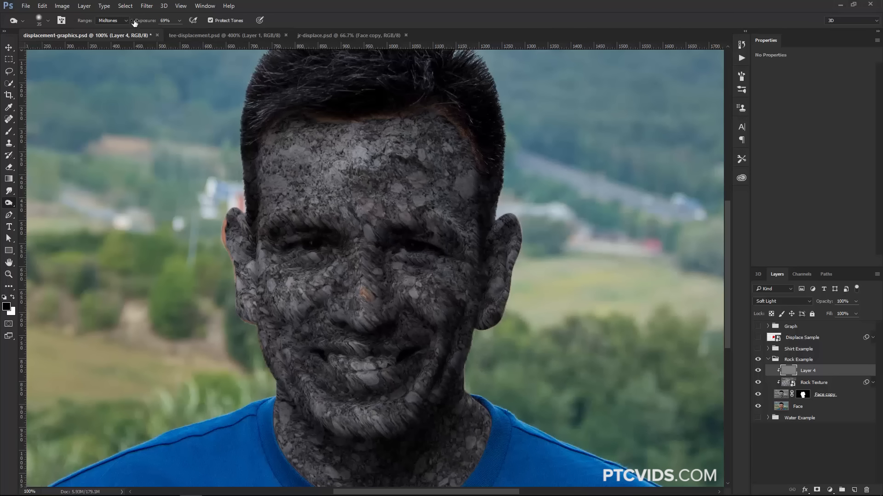
pyautogui.press(']')
pyautogui.press(']')
pyautogui.press(']')
pyautogui.press(']')
pyautogui.press(']')
pyautogui.press(']')
pyautogui.press(']')
pyautogui.press(']')
pyautogui.press(']')
pyautogui.press(']')
pyautogui.moveTo(407, 235)
pyautogui.mouseDown()
pyautogui.moveTo(430, 263)
pyautogui.moveTo(413, 245)
pyautogui.moveTo(463, 199)
pyautogui.moveTo(461, 251)
pyautogui.mouseUp()
pyautogui.moveTo(429, 416)
pyautogui.mouseDown()
pyautogui.moveTo(467, 398)
pyautogui.moveTo(470, 457)
pyautogui.moveTo(405, 439)
pyautogui.moveTo(359, 451)
pyautogui.moveTo(293, 411)
pyautogui.moveTo(344, 460)
pyautogui.moveTo(326, 453)
pyautogui.moveTo(277, 395)
pyautogui.moveTo(334, 471)
pyautogui.moveTo(458, 453)
pyautogui.moveTo(455, 475)
pyautogui.moveTo(479, 439)
pyautogui.mouseUp()
# - Burn the outer edges of the face along the neck, ears, temples and jaw to deepen the side shadows
pyautogui.press('space')
pyautogui.moveTo(540, 346); pyautogui.dragTo(563, 270)
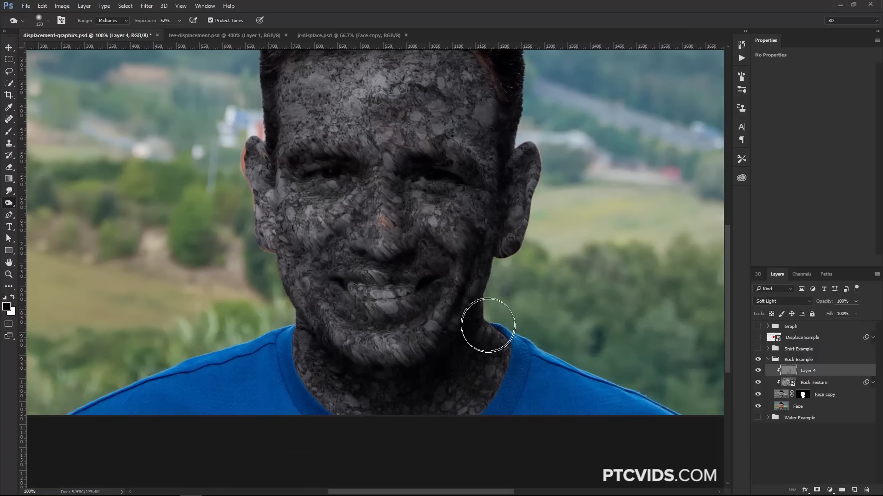
pyautogui.moveTo(313, 396)
pyautogui.mouseDown()
pyautogui.moveTo(272, 227)
pyautogui.moveTo(288, 107)
pyautogui.moveTo(281, 271)
pyautogui.moveTo(273, 181)
pyautogui.mouseUp()
pyautogui.press('space')
pyautogui.moveTo(277, 200); pyautogui.dragTo(286, 295)
pyautogui.moveTo(289, 230); pyautogui.dragTo(269, 235)
pyautogui.moveTo(498, 228)
pyautogui.mouseDown()
pyautogui.moveTo(485, 243)
pyautogui.moveTo(499, 170)
pyautogui.moveTo(487, 367)
pyautogui.mouseUp()
# - Burn the fine shadows along the side of the nose and at the corner of the mouth with a much smaller brush
pyautogui.press('[')
pyautogui.press('[')
pyautogui.press('[')
pyautogui.press('[')
pyautogui.press('[')
pyautogui.press('[')
pyautogui.press('[')
pyautogui.press('[')
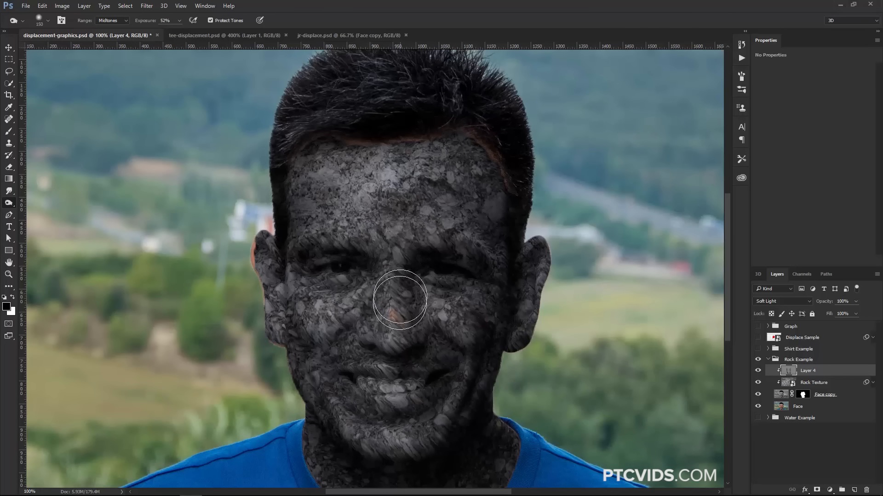
pyautogui.press('[')
pyautogui.moveTo(416, 304)
pyautogui.mouseDown()
pyautogui.moveTo(428, 335)
pyautogui.moveTo(409, 318)
pyautogui.moveTo(398, 275)
pyautogui.moveTo(381, 264)
pyautogui.moveTo(355, 337)
pyautogui.moveTo(376, 346)
pyautogui.moveTo(390, 330)
pyautogui.mouseUp()
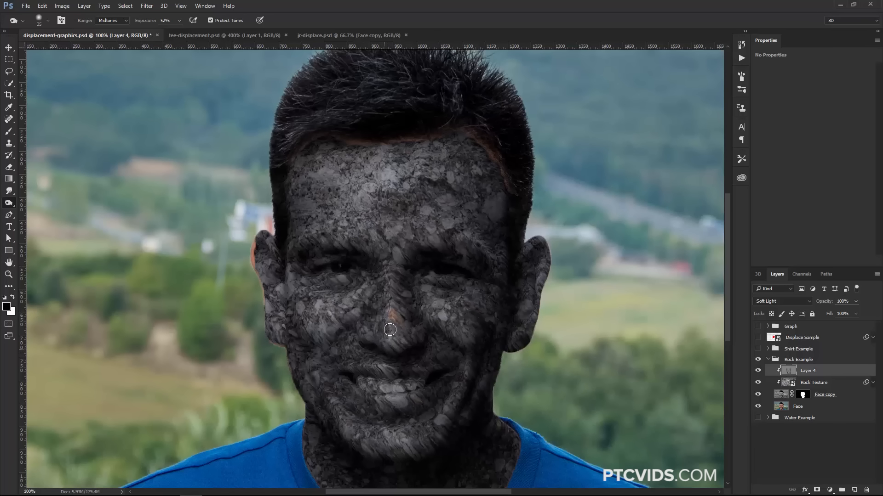
pyautogui.moveTo(349, 388)
pyautogui.mouseDown()
pyautogui.moveTo(420, 411)
pyautogui.moveTo(365, 403)
pyautogui.moveTo(422, 412)
pyautogui.moveTo(439, 404)
pyautogui.moveTo(366, 408)
pyautogui.moveTo(419, 406)
pyautogui.moveTo(369, 373)
pyautogui.moveTo(376, 397)
pyautogui.moveTo(434, 397)
pyautogui.moveTo(442, 384)
pyautogui.moveTo(392, 366)
pyautogui.moveTo(420, 375)
pyautogui.moveTo(349, 377)
pyautogui.mouseUp()
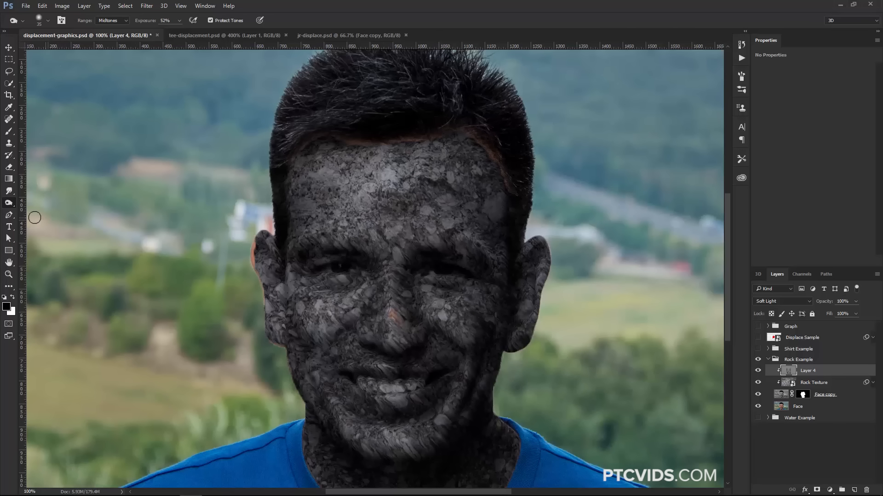
# - Dodge the nose and the areas under both eyes at 100% exposure in the Midtones range, reducing the brush to 50 px
pyautogui.rightClick(17, 206)
pyautogui.click(46, 203)
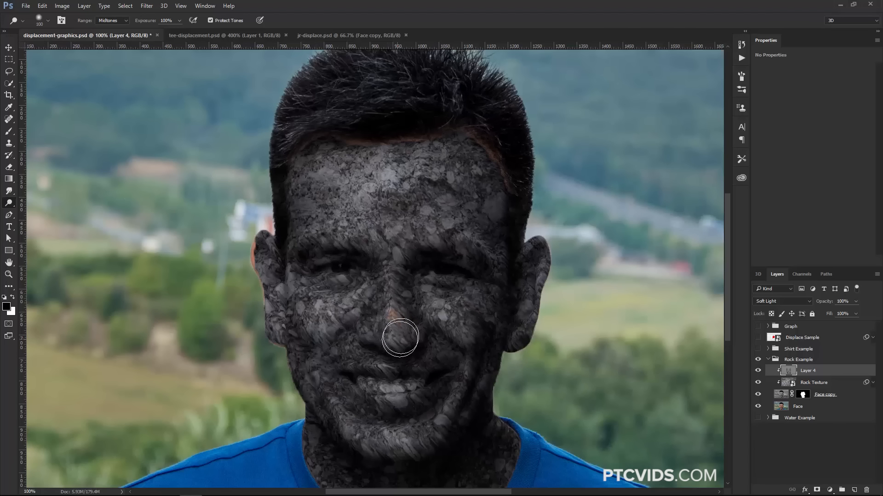
pyautogui.press('[')
pyautogui.press('[')
pyautogui.press('[')
pyautogui.press('[')
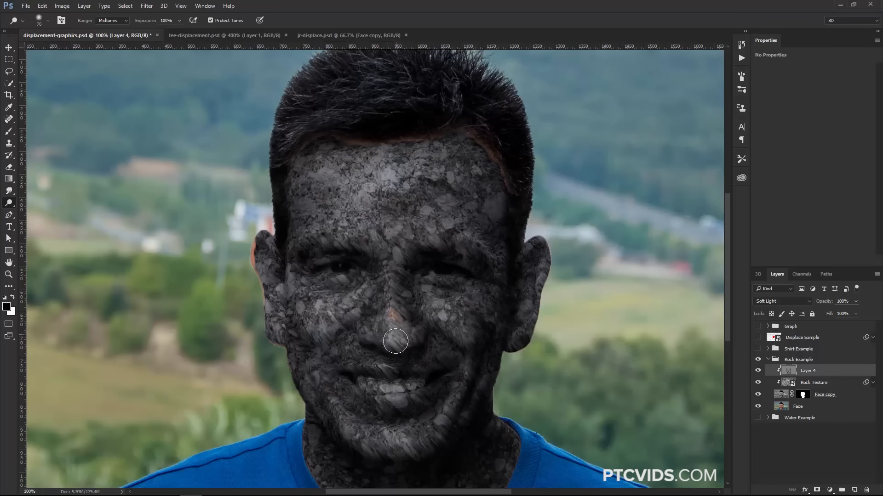
pyautogui.press('[')
pyautogui.press('[')
pyautogui.press('[')
pyautogui.press('[')
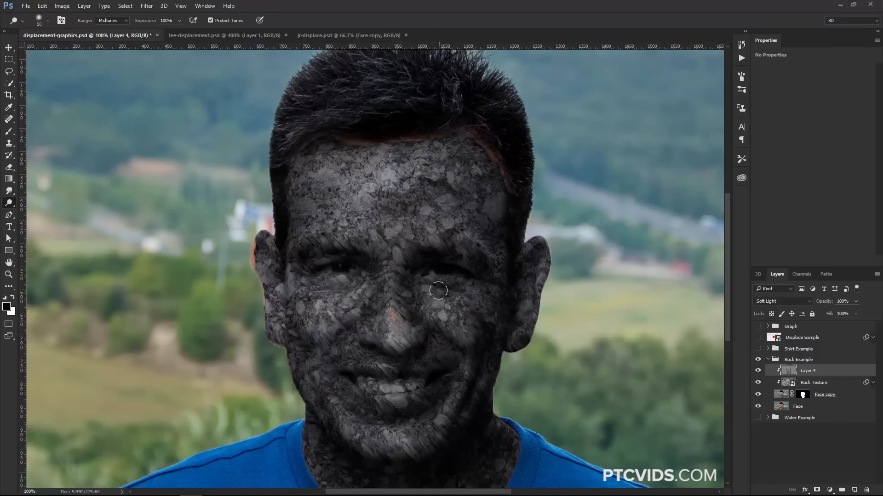
pyautogui.moveTo(456, 279); pyautogui.dragTo(434, 278)
pyautogui.moveTo(356, 277); pyautogui.dragTo(321, 278)
# - Dodge the highlights around the mouth and along the upper lip with a smaller brush
pyautogui.moveTo(337, 373)
pyautogui.mouseDown()
pyautogui.moveTo(377, 396)
pyautogui.moveTo(417, 397)
pyautogui.mouseUp()
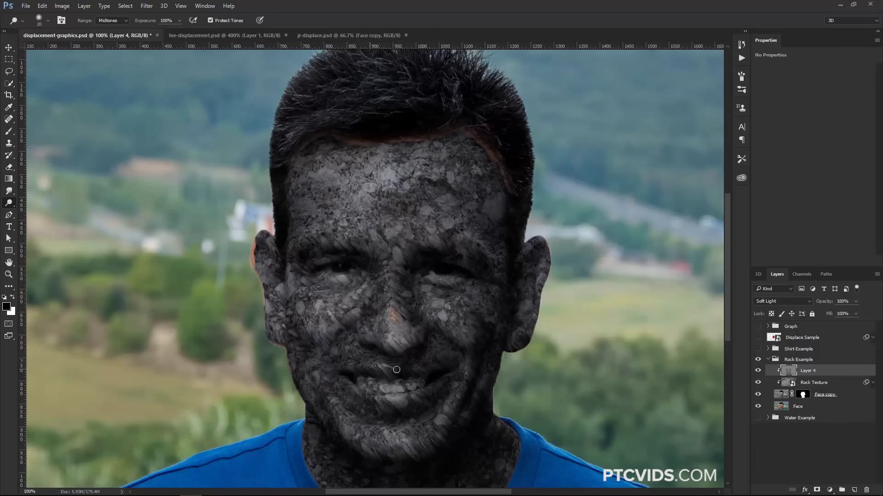
pyautogui.press('[')
pyautogui.press('[')
pyautogui.press('[')
pyautogui.press('[')
pyautogui.press('[')
pyautogui.press('[')
pyautogui.moveTo(409, 369); pyautogui.dragTo(440, 370)
# - Dodge the cheek and forehead highlights, enlarging the brush to 80 px, and toggle the gray layer's visibility to compare the shading
pyautogui.press(']')
pyautogui.press(']')
pyautogui.press(']')
pyautogui.press(']')
pyautogui.press(']')
pyautogui.press(']')
pyautogui.press(']')
pyautogui.press(']')
pyautogui.press(']')
pyautogui.press(']')
pyautogui.press(']')
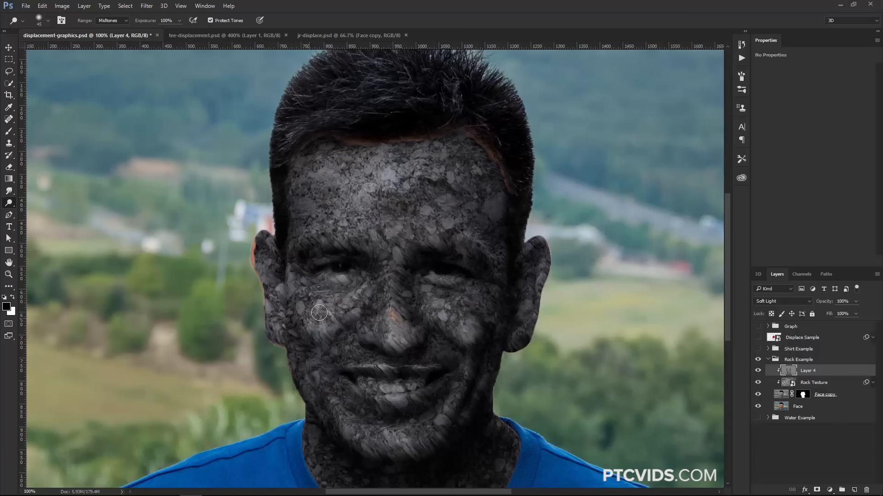
pyautogui.press(']')
pyautogui.press(']')
pyautogui.press(']')
pyautogui.press(']')
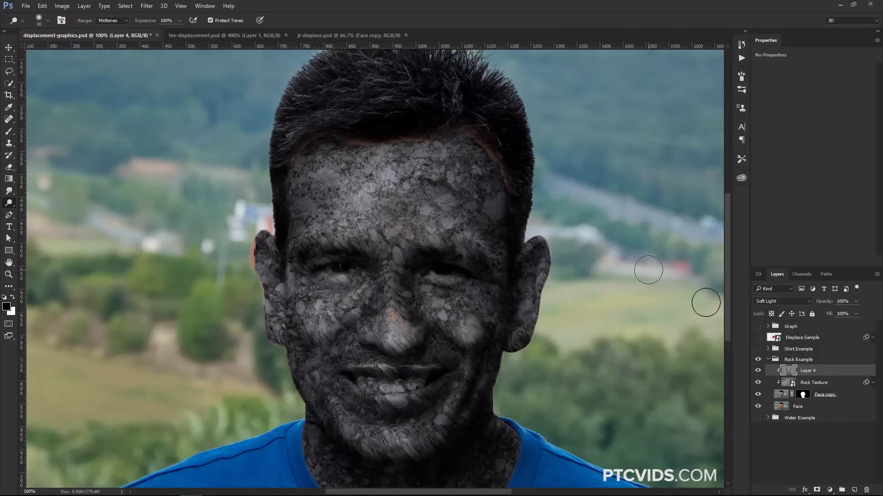
pyautogui.click(758, 372)
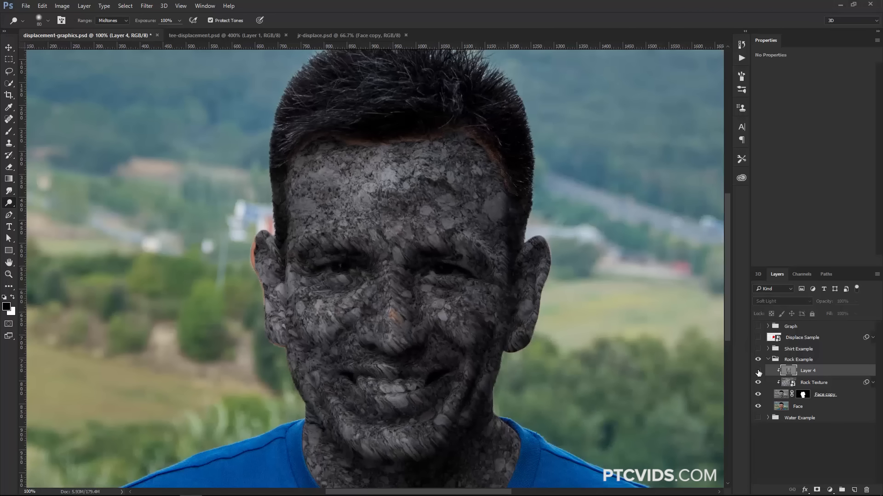
pyautogui.click(758, 371)
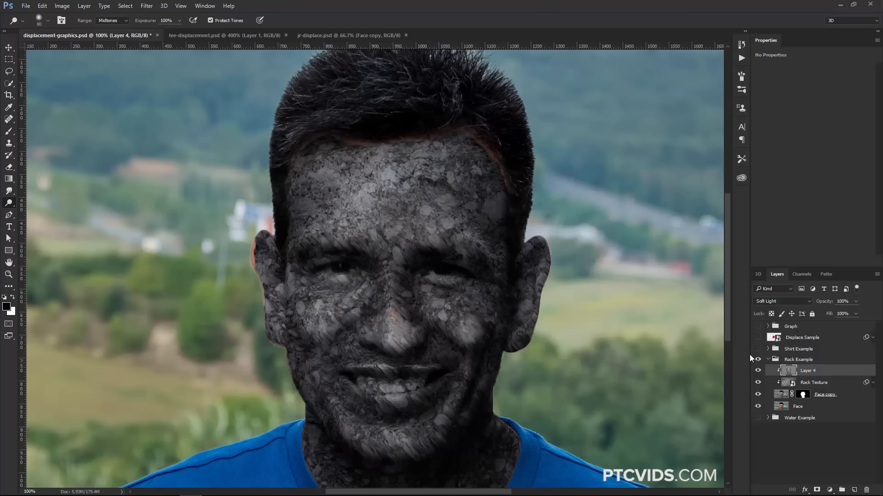
# - Duplicate the Face copy layer, move the duplicate above the gray layer and clip the three upper layers to Face copy
pyautogui.click(780, 395)
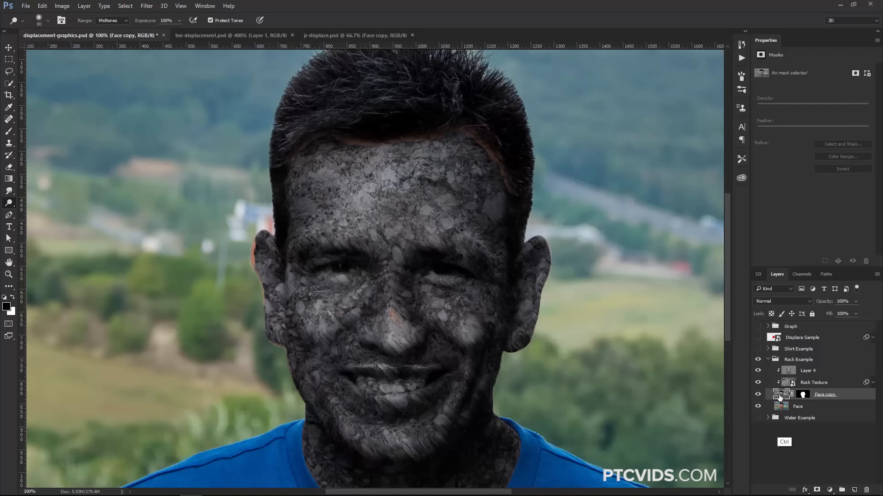
pyautogui.hotkey('ctrl', 'j')
pyautogui.moveTo(780, 397); pyautogui.dragTo(788, 370)
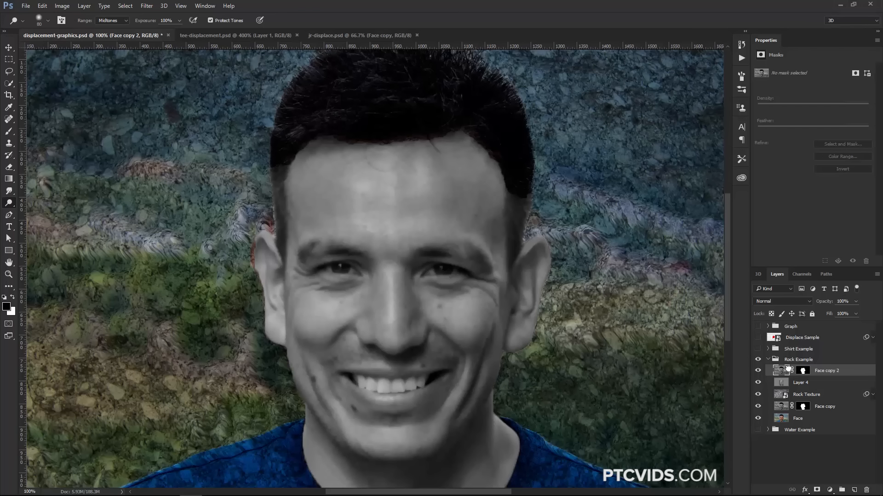
pyautogui.keyDown('shift'); pyautogui.click(801, 394); pyautogui.keyUp('shift')
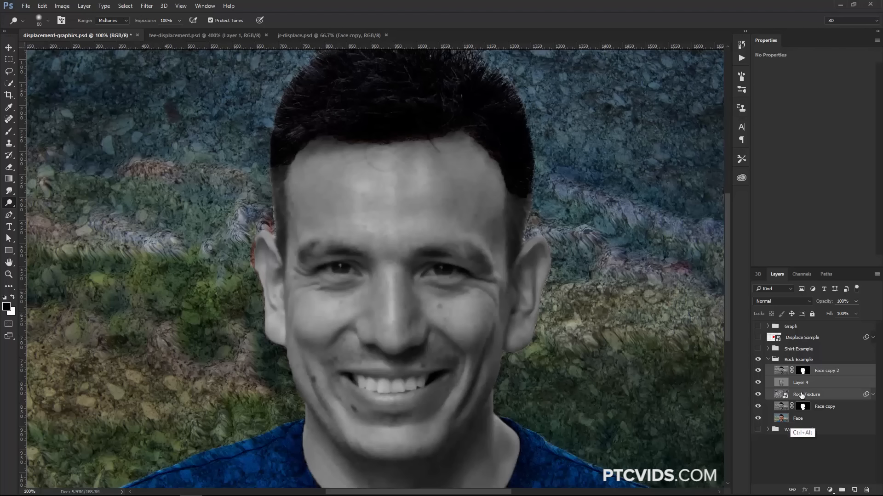
pyautogui.hotkey('ctrl', 'alt', 'g')
# - Set the blend mode of the duplicated face layer to Screen
pyautogui.click(787, 372)
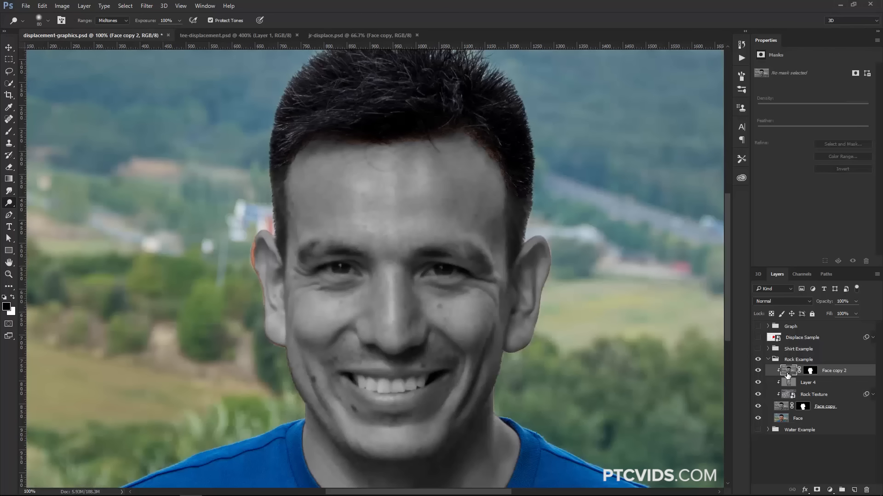
pyautogui.click(774, 301)
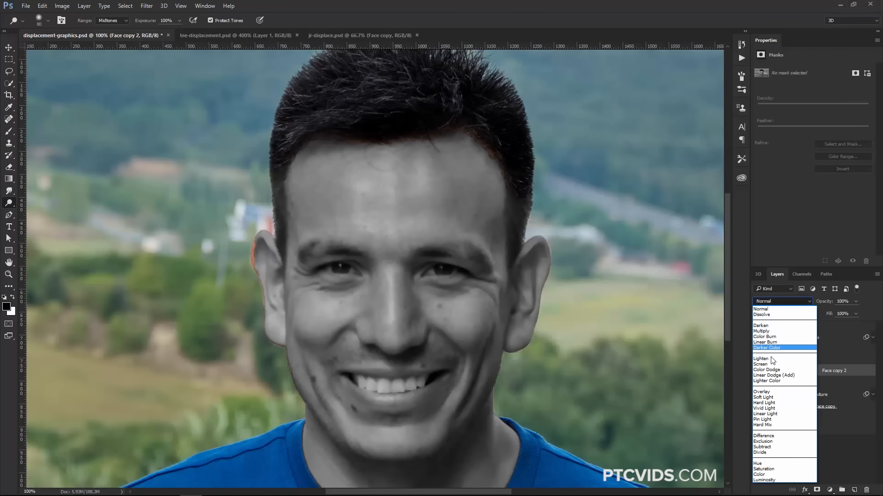
pyautogui.click(760, 364)
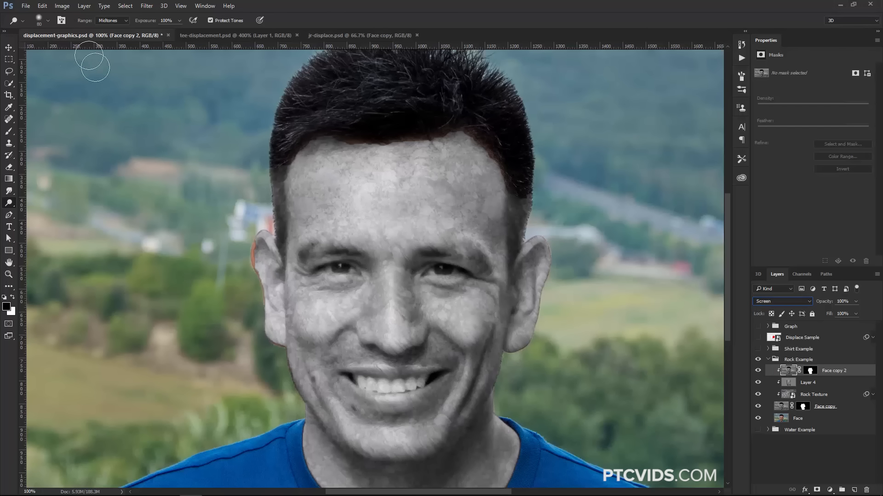
# - Apply a Levels adjustment to the Face copy 2 layer with input levels 147, 1.39 and 213
pyautogui.click(61, 10)
pyautogui.moveTo(75, 29)
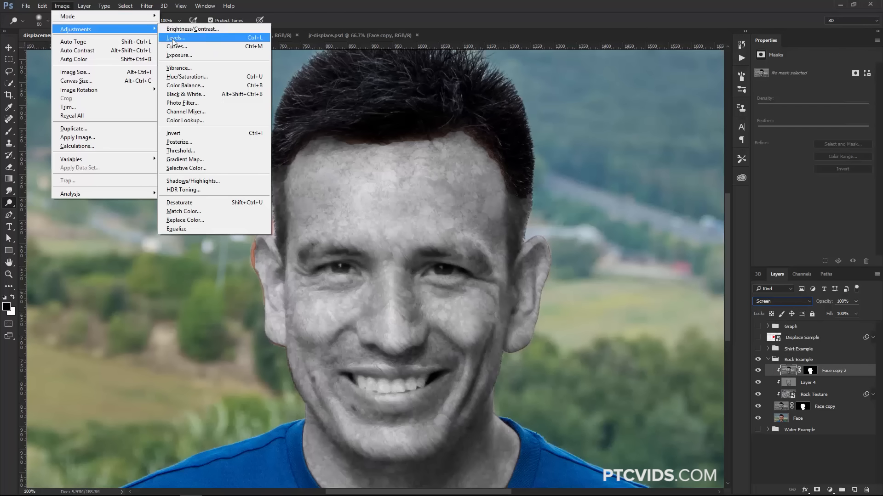
pyautogui.click(182, 36)
pyautogui.moveTo(471, 209); pyautogui.dragTo(567, 208)
pyautogui.moveTo(548, 210); pyautogui.dragTo(550, 211)
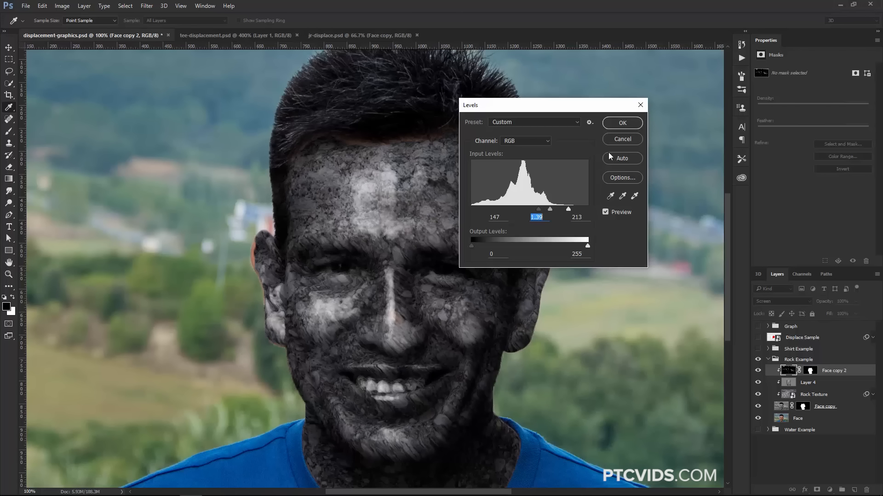
pyautogui.click(615, 123)
pyautogui.press('o')
# - Lower the Face copy 2 layer's opacity to 30% and toggle its visibility to compare the highlights
pyautogui.moveTo(812, 302); pyautogui.dragTo(707, 232)
pyautogui.moveTo(823, 302); pyautogui.dragTo(827, 303)
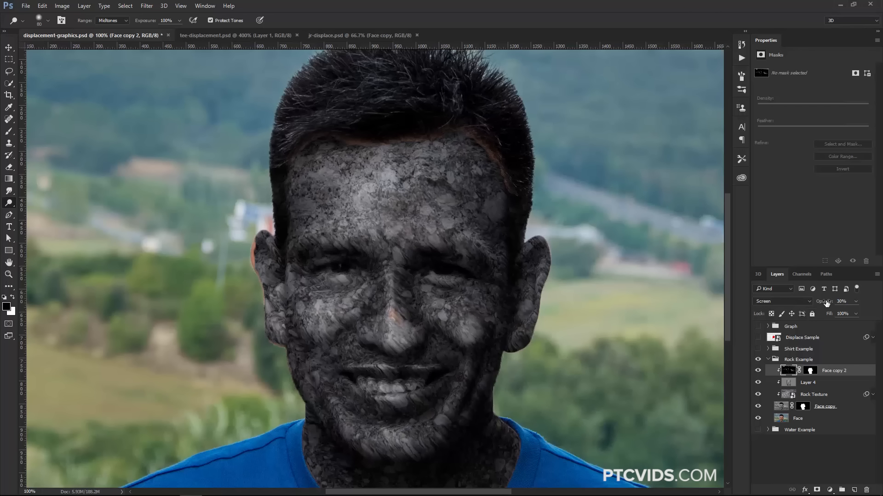
pyautogui.click(758, 370)
pyautogui.click(758, 370)
pyautogui.click(758, 371)
pyautogui.click(758, 370)
# - Sharpen the Rock Texture layer with Unsharp Mask at about 183% amount, 1.2 pixels radius and threshold 0
pyautogui.click(812, 395)
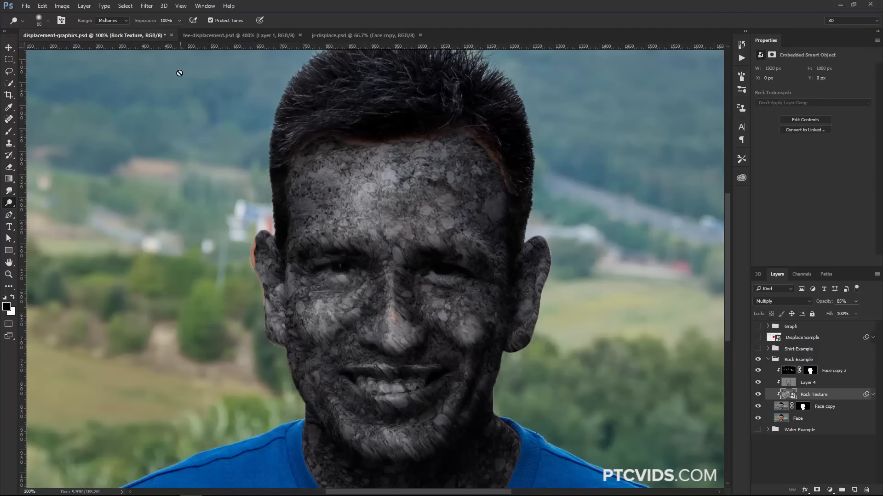
pyautogui.click(146, 6)
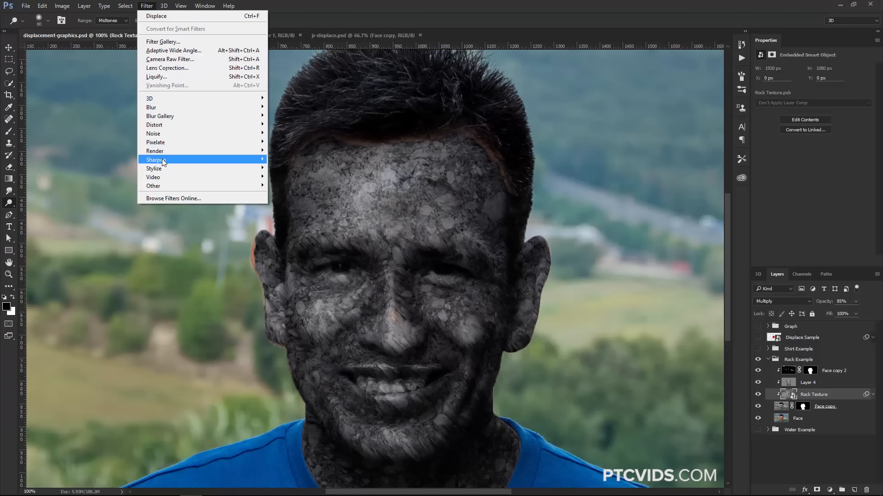
pyautogui.moveTo(164, 161)
pyautogui.click(122, 203)
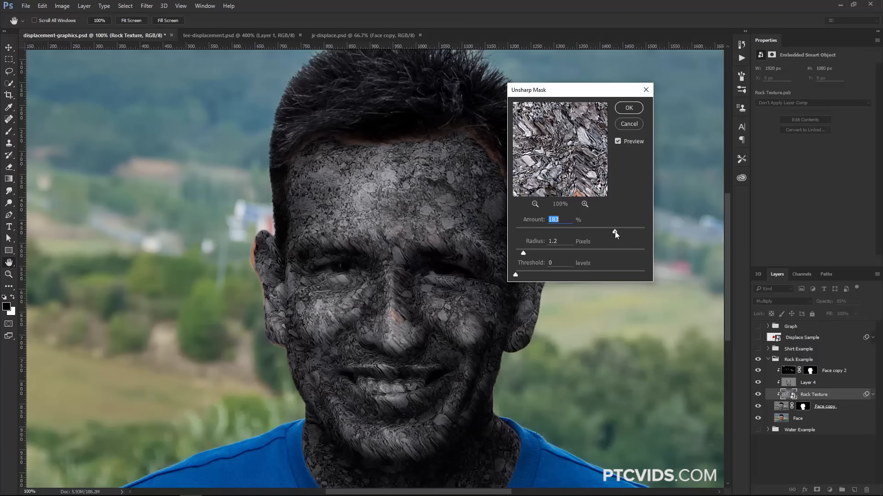
pyautogui.click(618, 142)
pyautogui.click(628, 108)
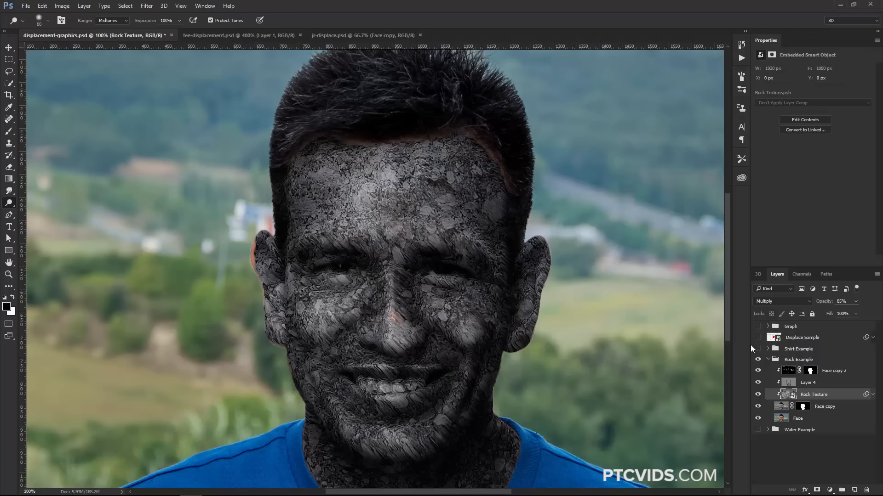
# - Reduce the brush size and delete the layer mask of the Face copy 2 layer
pyautogui.click(803, 407)
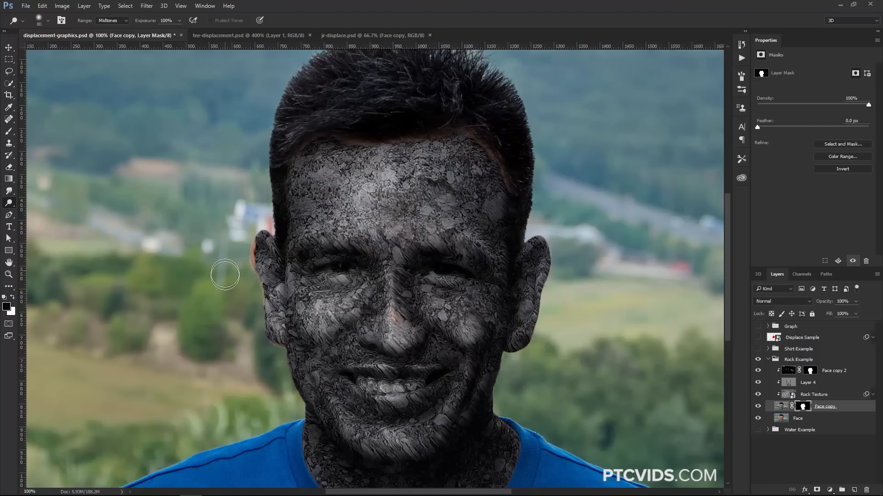
pyautogui.press('x')
pyautogui.press('[')
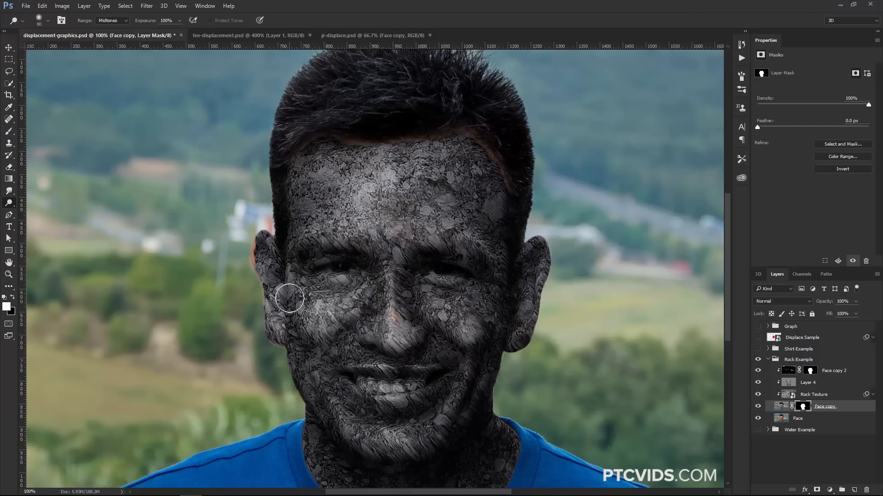
pyautogui.press('[')
pyautogui.press('[')
pyautogui.press('[')
pyautogui.press('[')
pyautogui.press('[')
pyautogui.rightClick(809, 370)
pyautogui.click(793, 391)
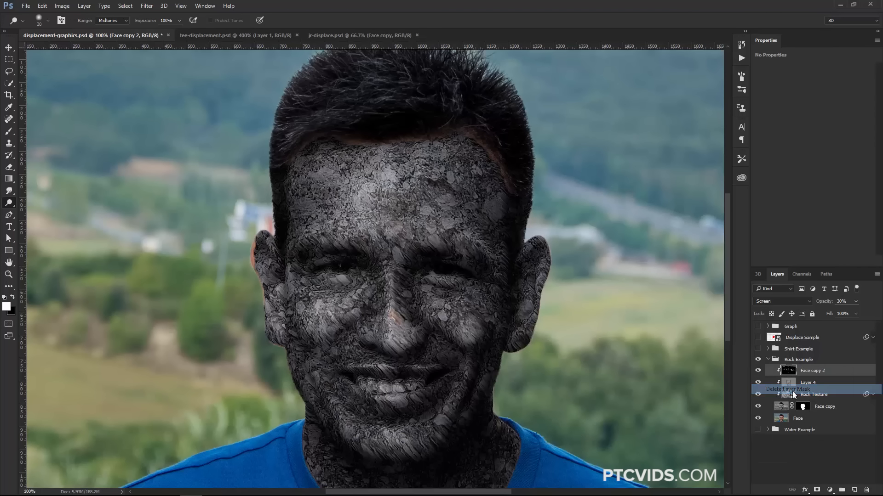
# - Paint white on the Face copy layer mask along the ear's outer edge to cover the uncovered skin with rock
pyautogui.click(803, 407)
pyautogui.press('b')
pyautogui.press('x')
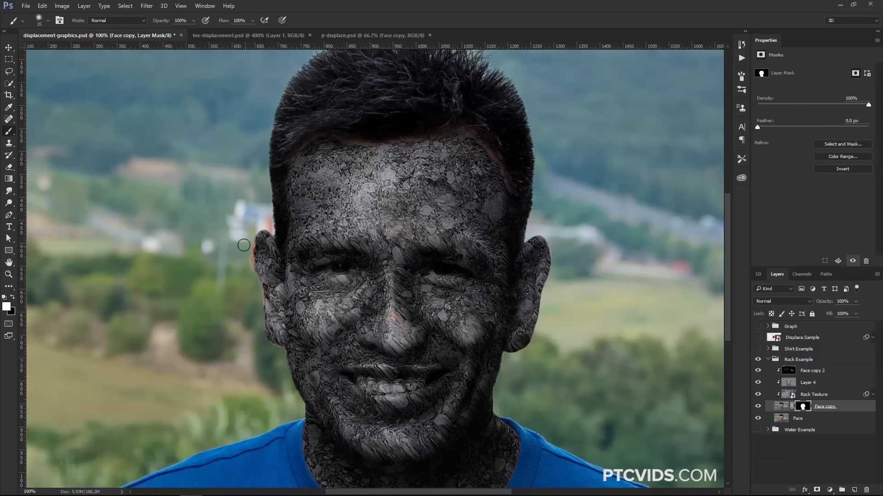
pyautogui.moveTo(260, 282); pyautogui.dragTo(256, 268)
pyautogui.scroll(-3, 523, 404)
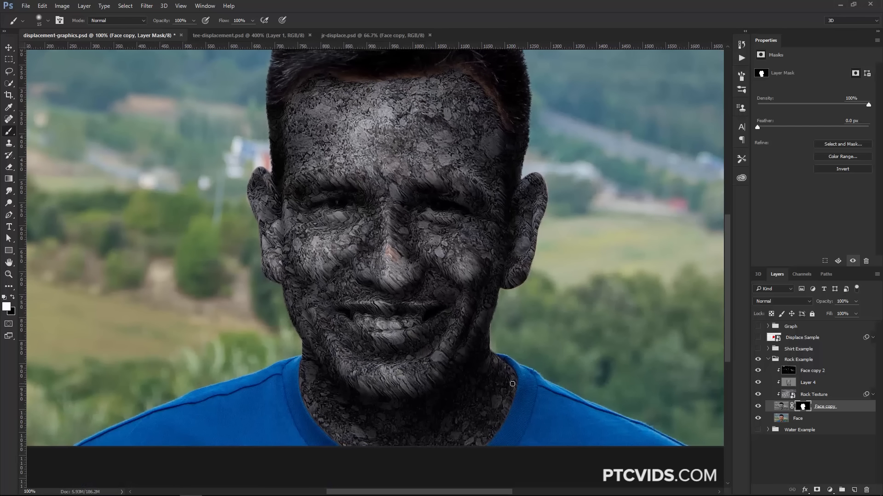
# - Paint white on the Face copy mask along the temple and hairline with an enlarged brush to cover the remaining skin
pyautogui.scroll(6, 466, 351)
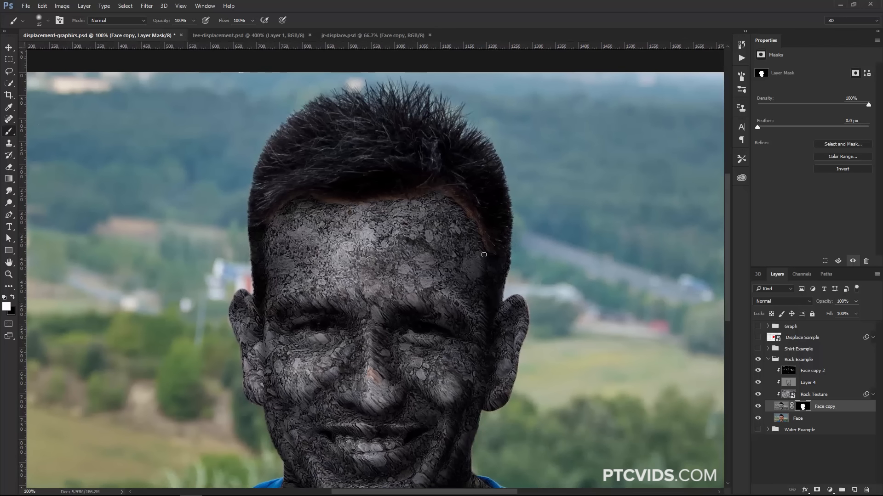
pyautogui.moveTo(482, 238); pyautogui.dragTo(482, 242)
pyautogui.press(']')
pyautogui.press(']')
pyautogui.press(']')
pyautogui.press(']')
pyautogui.press(']')
pyautogui.press(']')
pyautogui.press(']')
pyautogui.moveTo(467, 229)
pyautogui.mouseDown()
pyautogui.moveTo(450, 205)
pyautogui.moveTo(456, 220)
pyautogui.moveTo(421, 199)
pyautogui.moveTo(395, 207)
pyautogui.moveTo(434, 201)
pyautogui.moveTo(440, 212)
pyautogui.moveTo(330, 203)
pyautogui.moveTo(308, 226)
pyautogui.moveTo(324, 206)
pyautogui.moveTo(299, 209)
pyautogui.moveTo(273, 237)
pyautogui.moveTo(327, 206)
pyautogui.mouseUp()
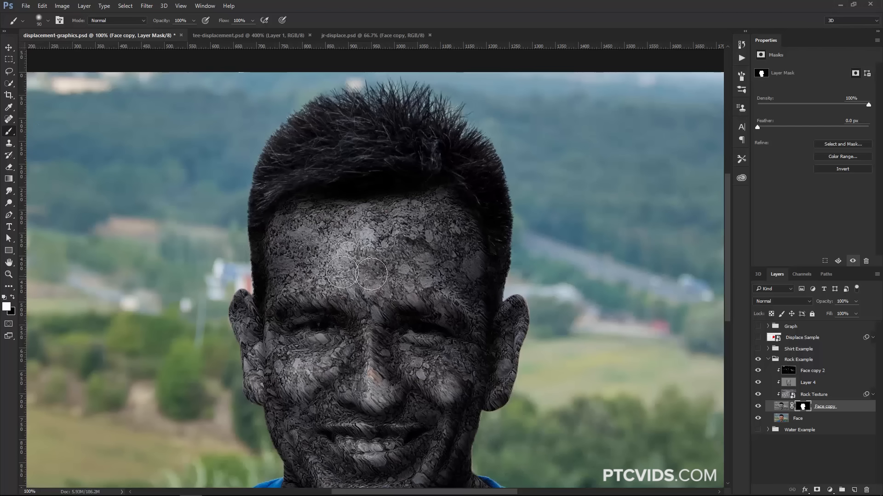
# - Paint black on the Face copy mask over the teeth with a smaller brush to reveal the original smile
pyautogui.moveTo(414, 316); pyautogui.dragTo(380, 187)
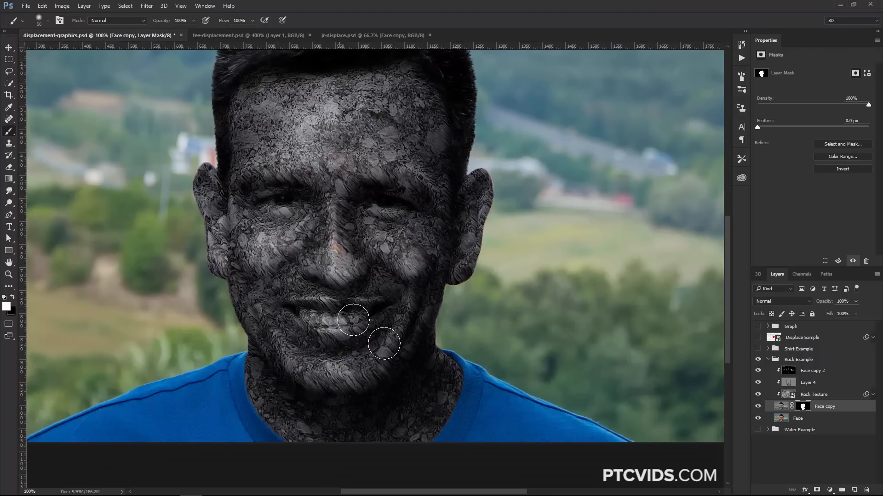
pyautogui.moveTo(384, 344)
pyautogui.mouseDown()
pyautogui.moveTo(374, 365)
pyautogui.moveTo(371, 348)
pyautogui.moveTo(339, 337)
pyautogui.moveTo(335, 324)
pyautogui.moveTo(335, 339)
pyautogui.moveTo(302, 318)
pyautogui.moveTo(367, 314)
pyautogui.moveTo(333, 321)
pyautogui.mouseUp()
pyautogui.press('x')
pyautogui.press('[')
pyautogui.press('[')
pyautogui.press('[')
pyautogui.press('[')
pyautogui.press('[')
pyautogui.press('[')
pyautogui.press('[')
pyautogui.press('[')
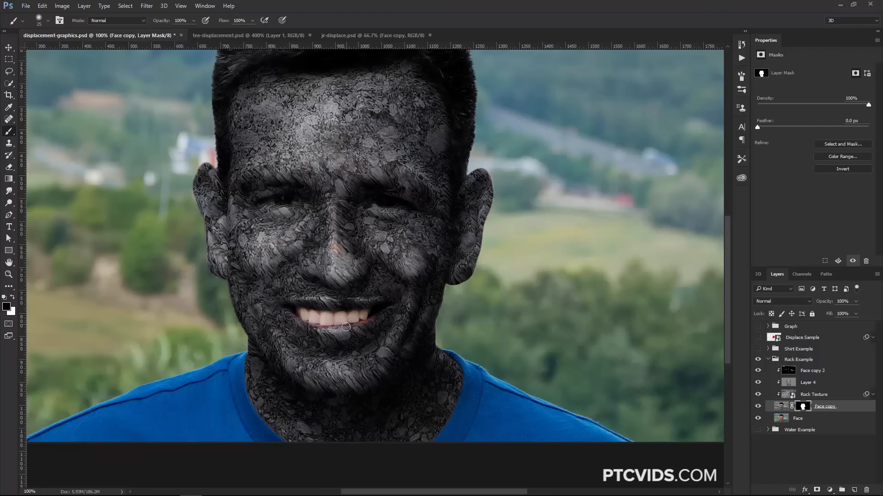
# - Refine the Face copy mask with a fine black brush around the outer teeth, working close up on the mouth
pyautogui.press('z')
pyautogui.click(338, 324)
pyautogui.click(338, 325)
pyautogui.press('b')
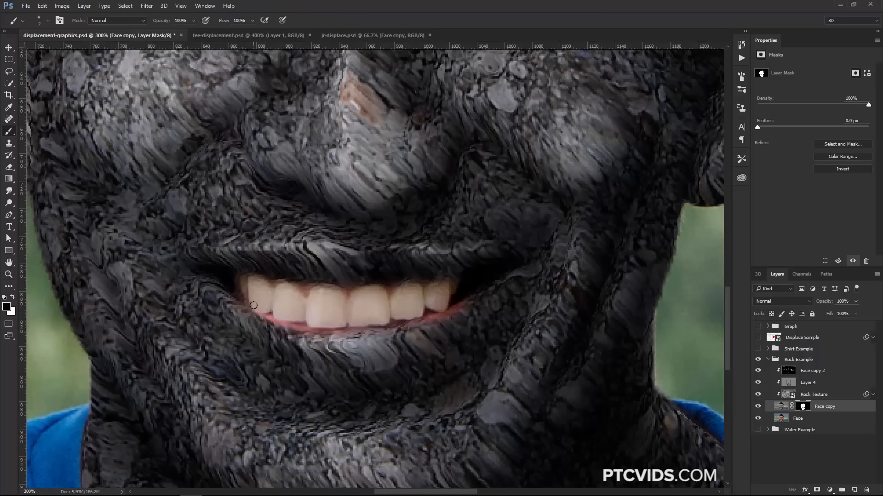
pyautogui.moveTo(244, 295); pyautogui.dragTo(237, 278)
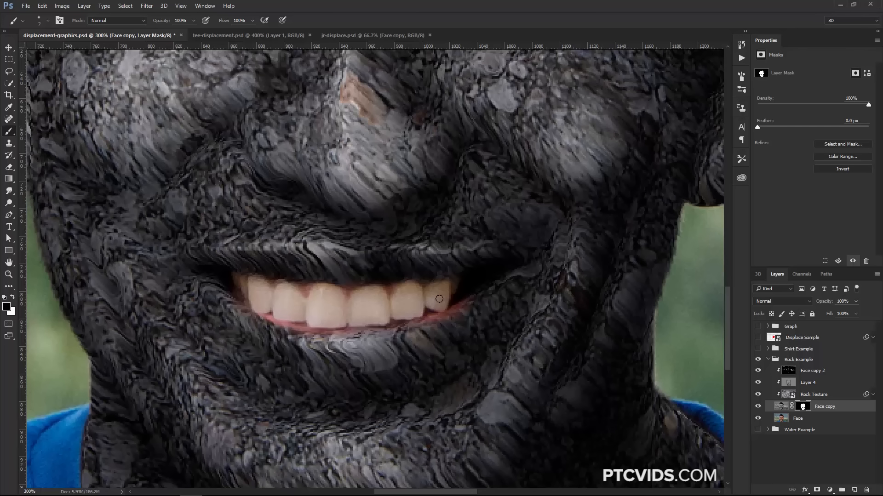
# - Paint white on the Face copy mask along the lower lip to restore the rock texture below the teeth
pyautogui.press('x')
pyautogui.moveTo(429, 320)
pyautogui.mouseDown()
pyautogui.moveTo(471, 301)
pyautogui.moveTo(458, 307)
pyautogui.mouseUp()
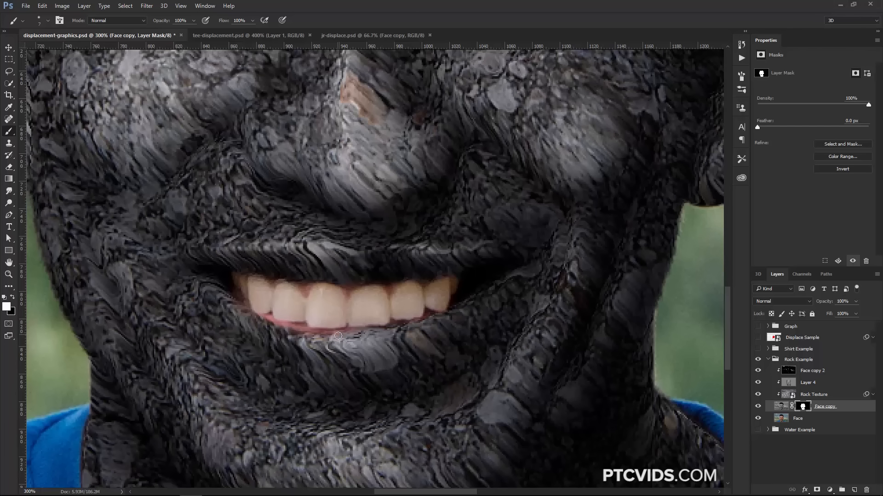
pyautogui.moveTo(325, 338); pyautogui.dragTo(255, 315)
pyautogui.scroll(2, 270, 271)
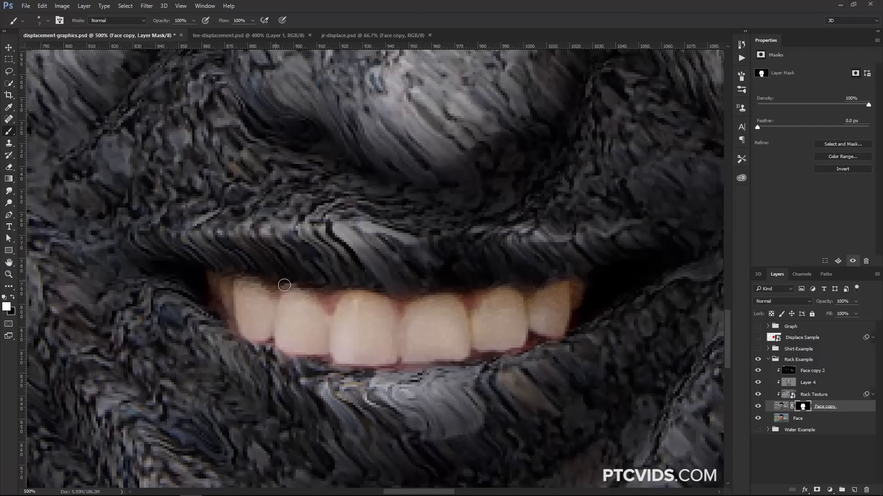
# - Collapse and hide the Rock Example group and show the Water Example group with the whole image in view
pyautogui.press('z')
pyautogui.rightClick(257, 276)
pyautogui.click(282, 282)
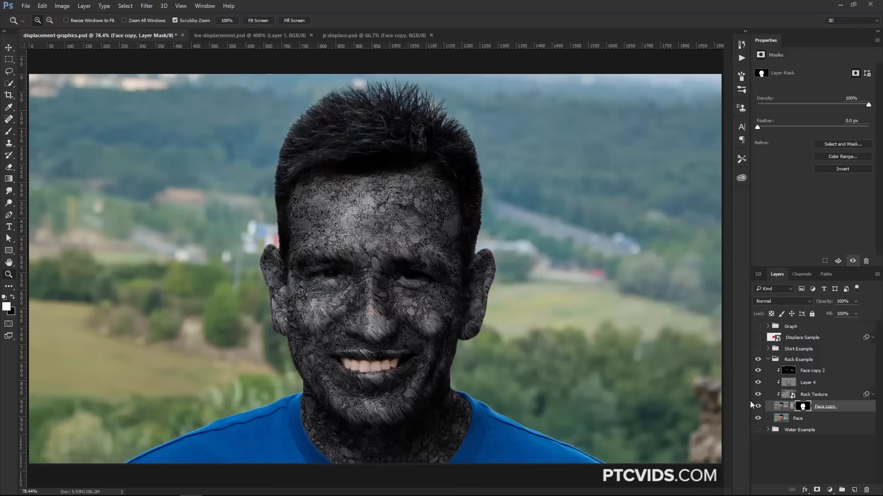
pyautogui.click(758, 370)
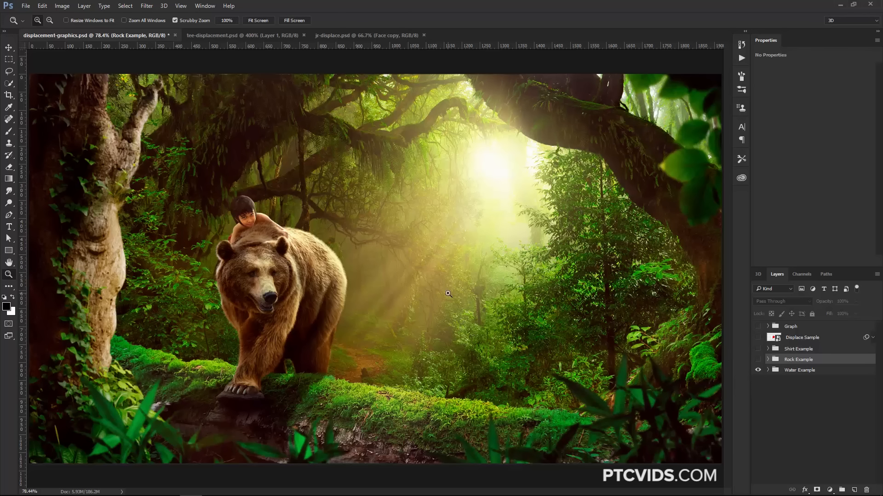
# - Select Layer 3 in the Water Example group and extend the canvas below it by about four-fifths of the image's height with the Crop tool
pyautogui.rightClick(296, 252)
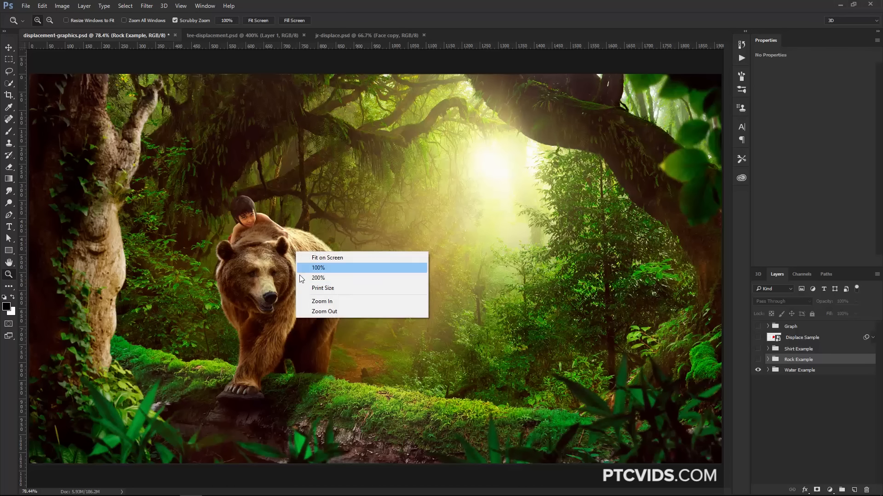
pyautogui.click(318, 312)
pyautogui.rightClick(302, 279)
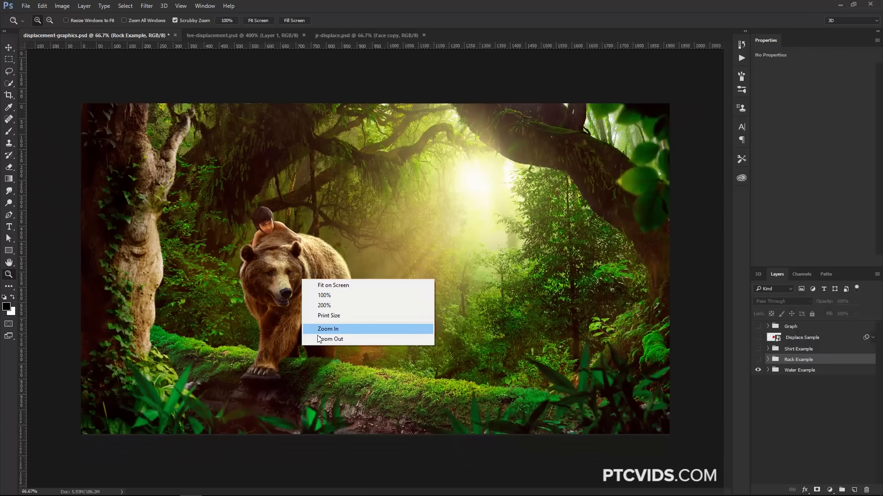
pyautogui.click(320, 339)
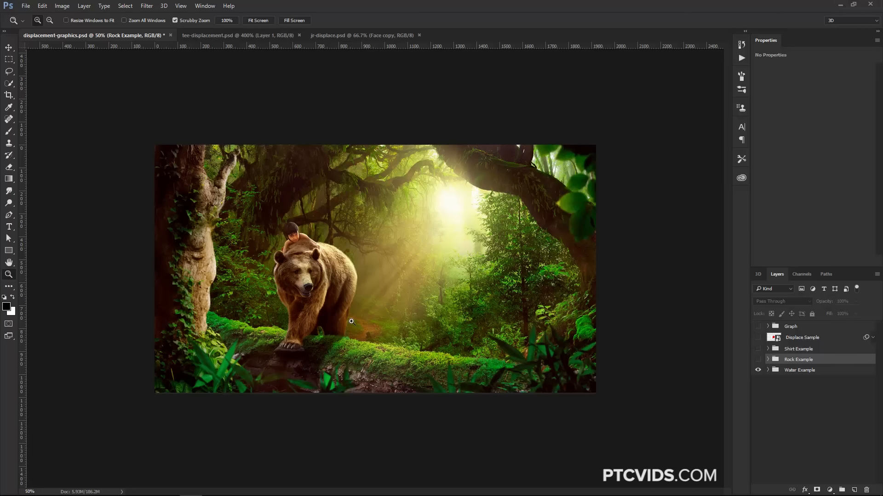
pyautogui.click(768, 370)
pyautogui.click(769, 381)
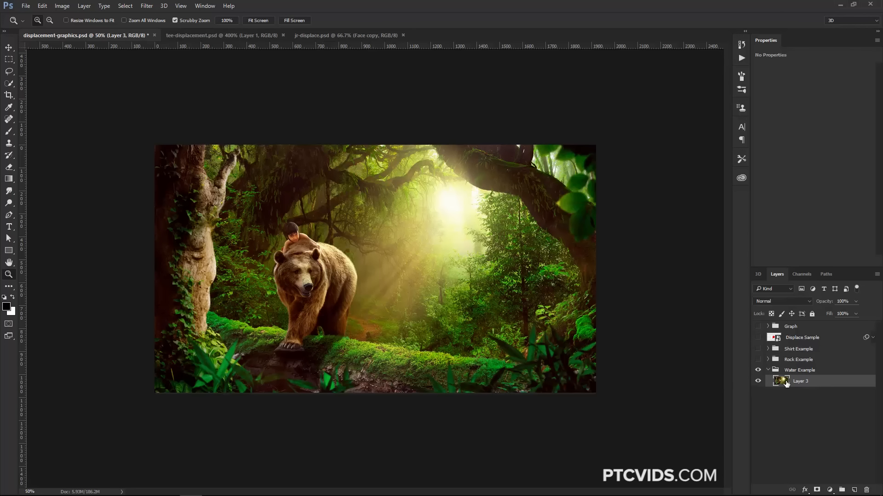
pyautogui.click(757, 381)
pyautogui.click(758, 381)
pyautogui.press('c')
pyautogui.moveTo(375, 393); pyautogui.dragTo(396, 467)
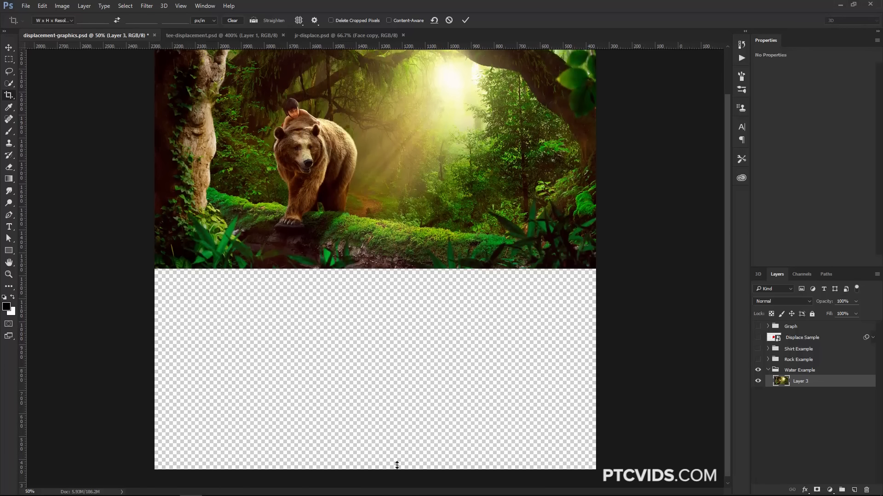
pyautogui.press('Return')
# - Duplicate Layer 3, flip the copy vertically and place it directly beneath the original image as a reflection
pyautogui.hotkey('ctrl', 'j')
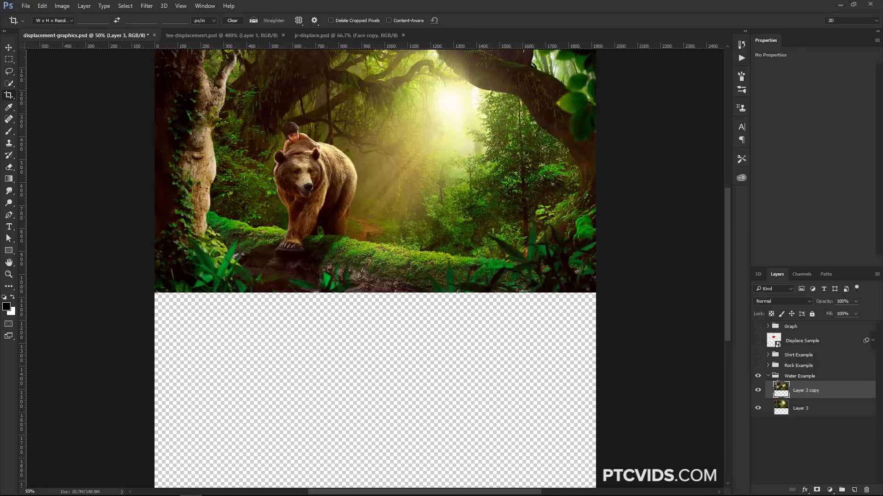
pyautogui.press('ctrl')
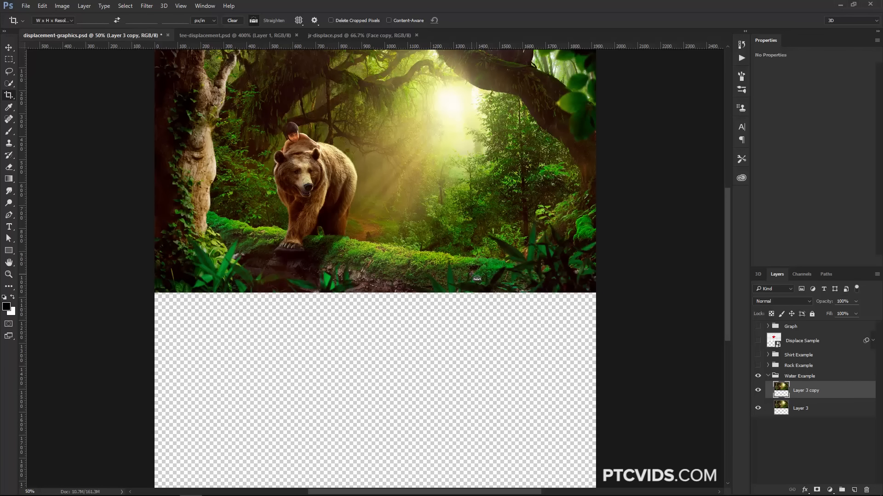
pyautogui.hotkey('ctrl', 't')
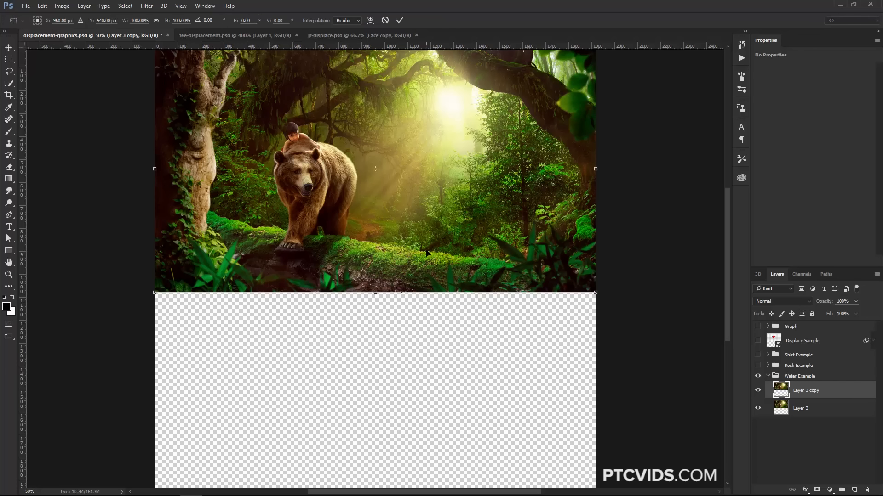
pyautogui.rightClick(419, 247)
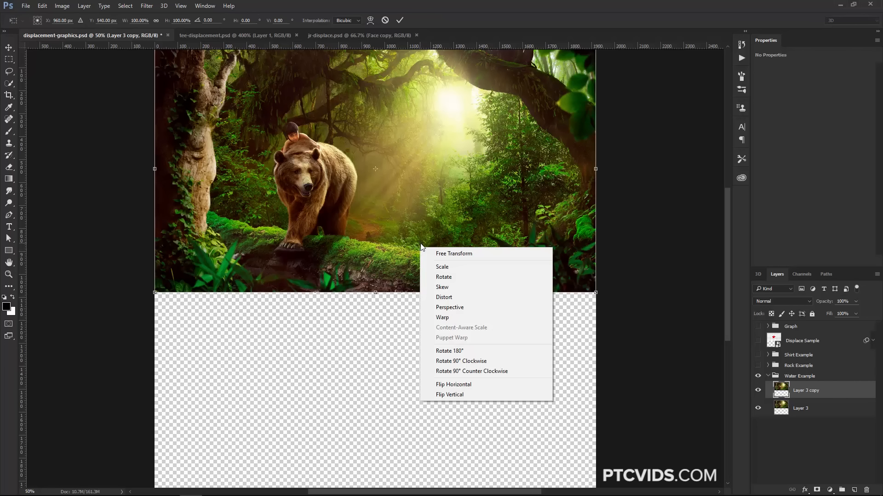
pyautogui.click(463, 396)
pyautogui.moveTo(422, 97); pyautogui.dragTo(435, 319)
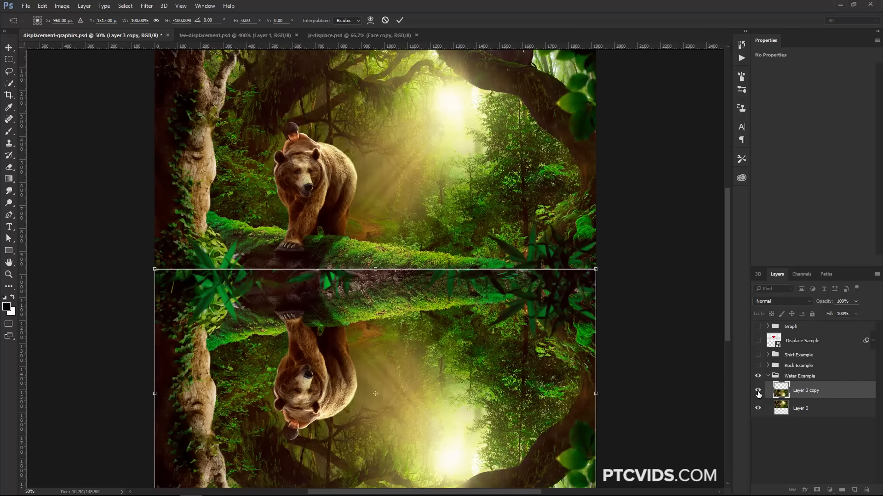
pyautogui.press('Return')
# - Move the Layer 3 copy layer below Layer 3 and load the copy's pixels as a selection
pyautogui.moveTo(781, 392); pyautogui.dragTo(785, 425)
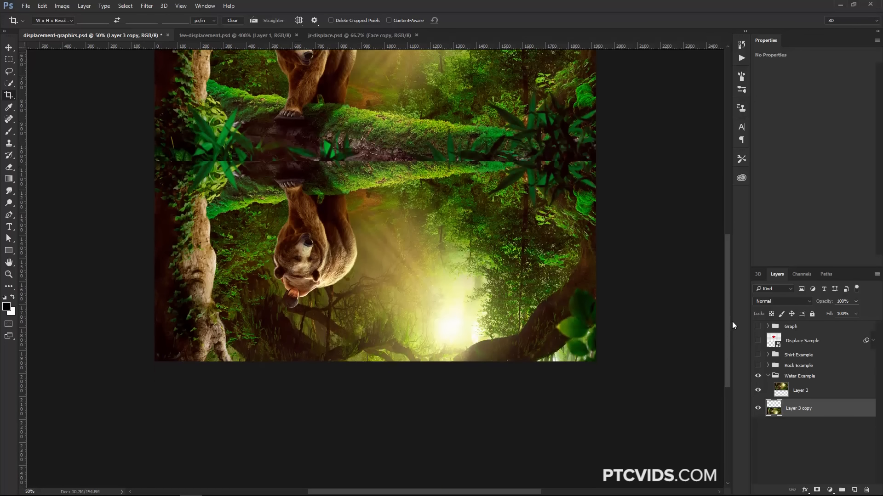
pyautogui.press('v')
pyautogui.press('ctrl')
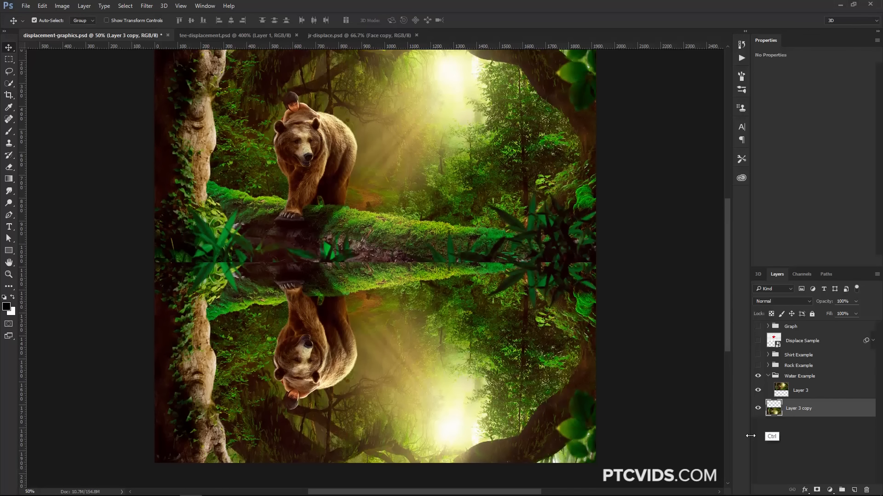
pyautogui.keyDown('ctrl'); pyautogui.click(773, 408); pyautogui.keyUp('ctrl')
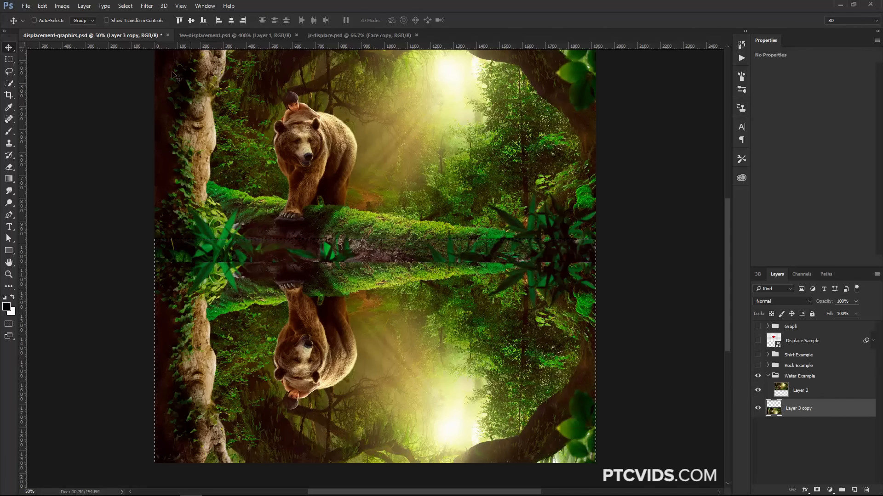
# - Apply the Displace filter to Layer 3 copy at 50 horizontal and vertical scale, Stretch To Fit and Repeat Edge Pixels, using water.psd as the map
pyautogui.click(146, 6)
pyautogui.moveTo(159, 125)
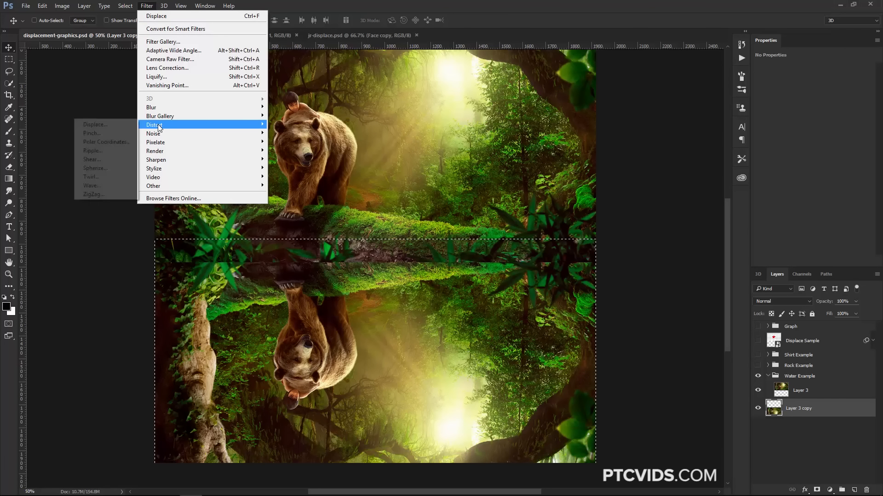
pyautogui.click(114, 125)
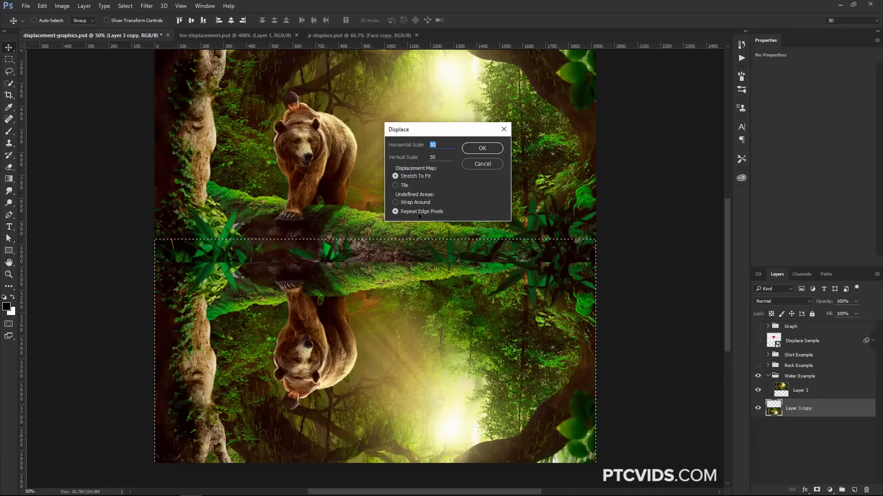
pyautogui.click(482, 148)
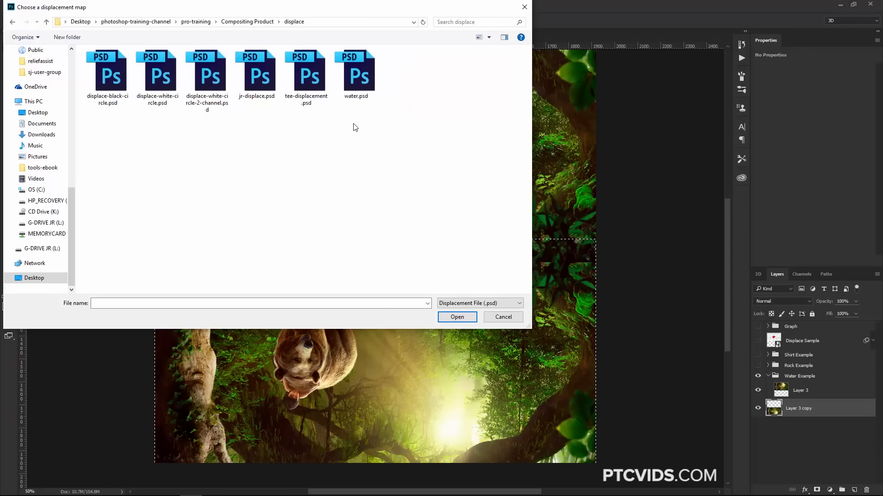
pyautogui.click(358, 82)
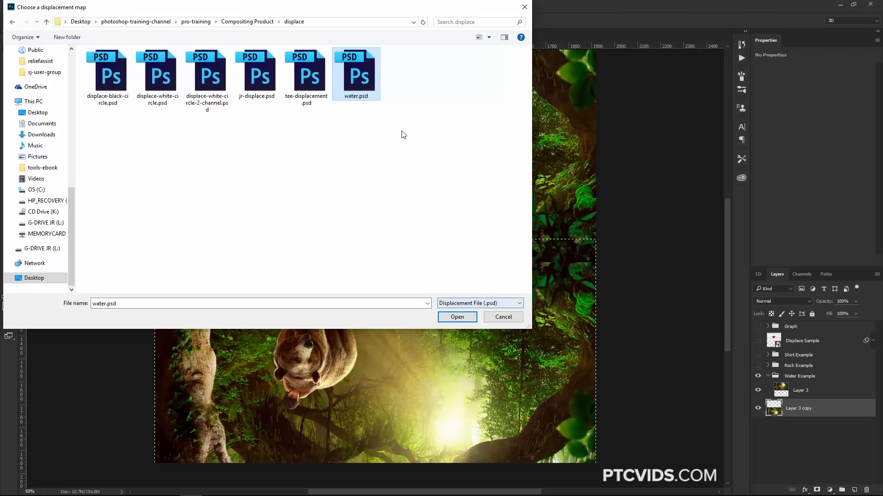
pyautogui.click(457, 317)
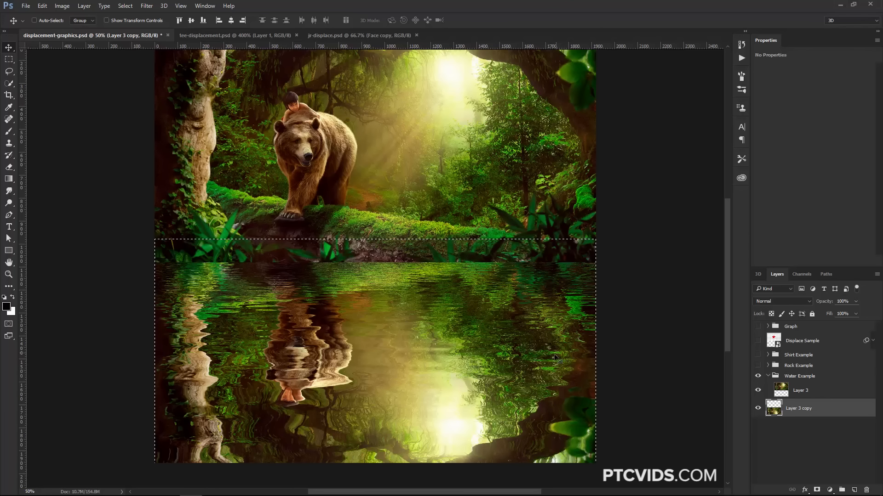
# - Open water.psd as its own document
pyautogui.click(26, 7)
pyautogui.click(35, 25)
pyautogui.click(406, 74)
pyautogui.click(457, 316)
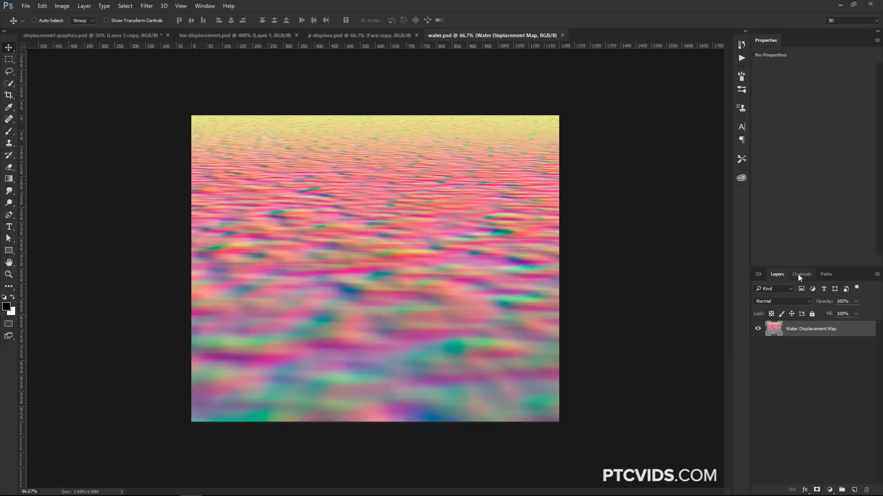
# - Compare the Red and Green channels of the water displacement map, then return to the RGB composite and the layer list
pyautogui.click(799, 275)
pyautogui.click(787, 306)
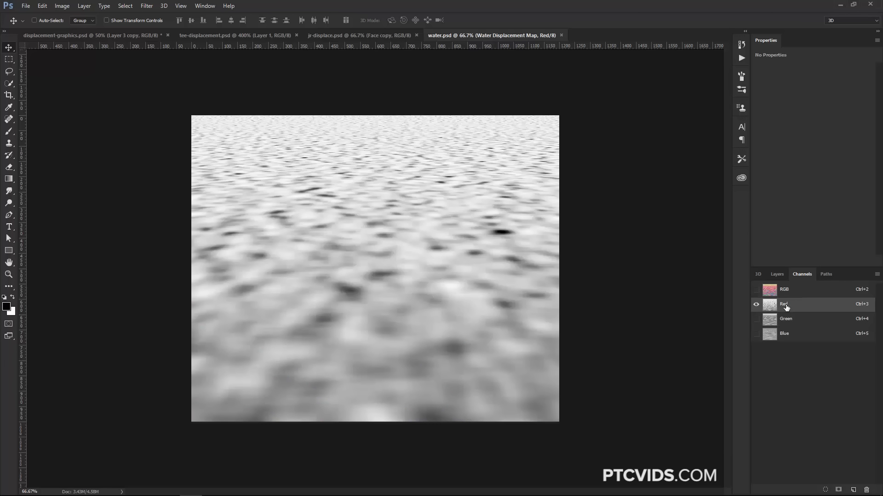
pyautogui.click(787, 320)
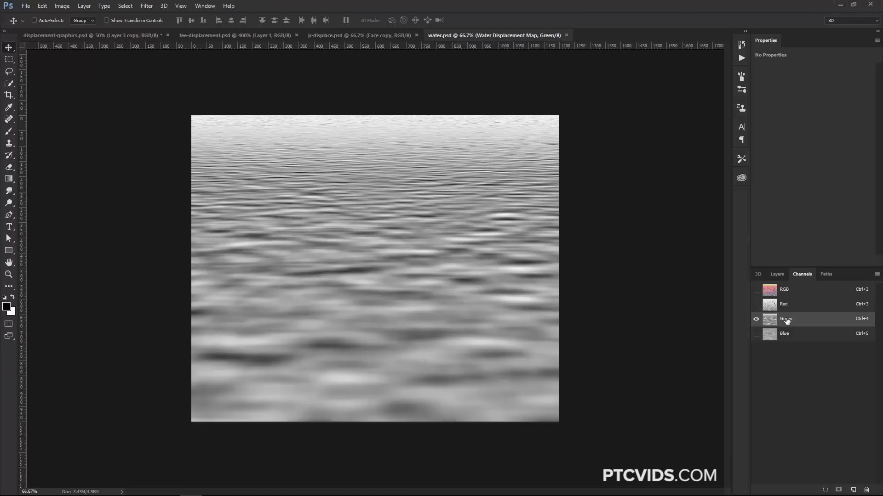
pyautogui.click(784, 304)
pyautogui.click(786, 319)
pyautogui.click(772, 305)
pyautogui.click(773, 319)
pyautogui.click(773, 304)
pyautogui.press('F7')
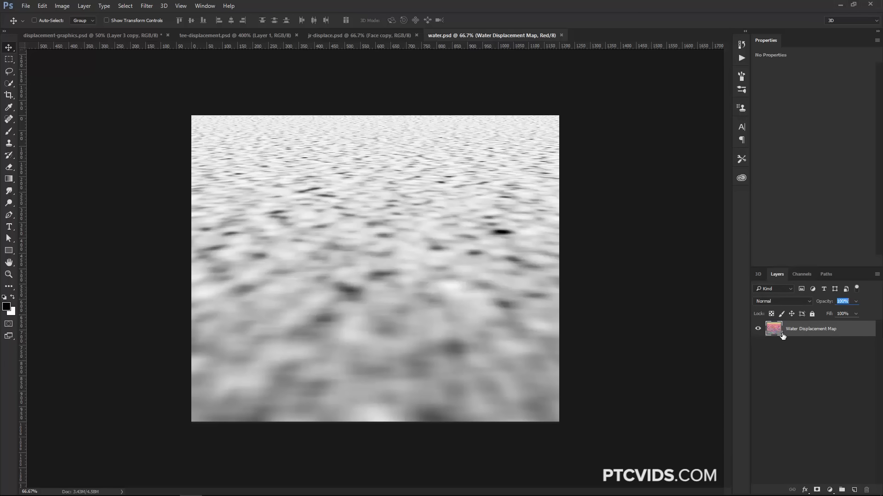
pyautogui.click(801, 274)
pyautogui.hotkey('ctrl', '2')
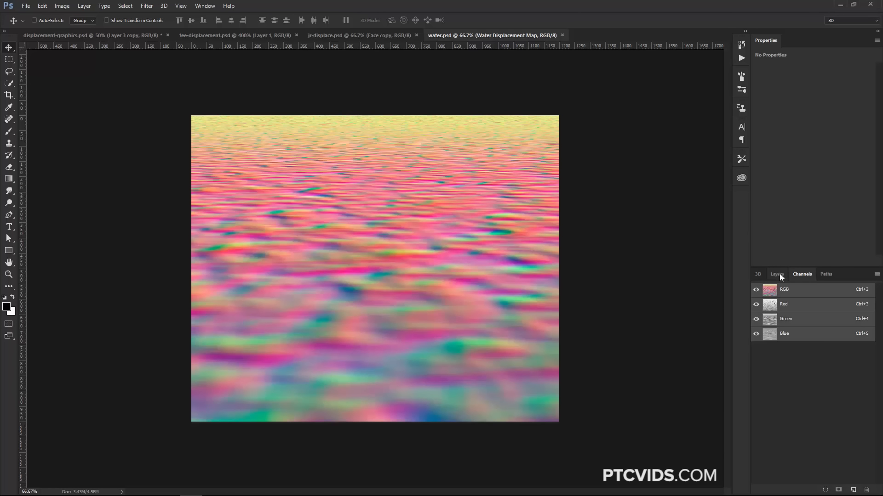
pyautogui.click(778, 274)
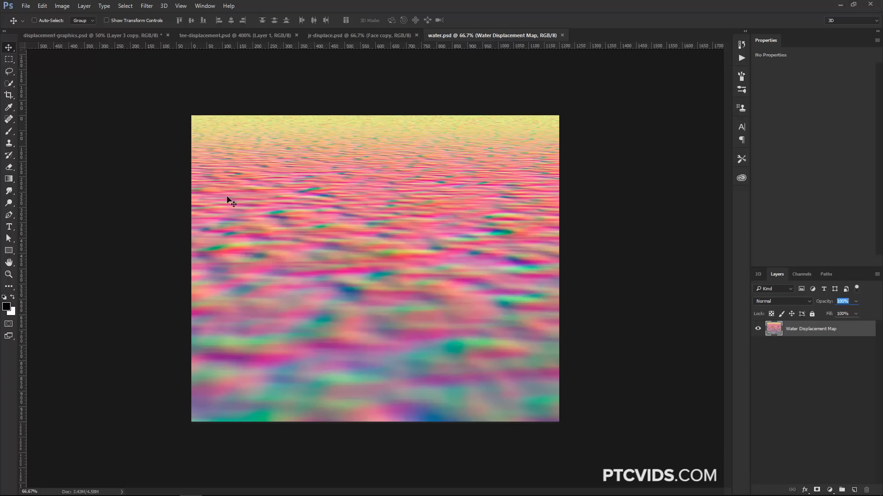
# - Copy the whole water displacement map and paste it above Layer 3 copy in displacement-graphics.psd
pyautogui.press('ctrl')
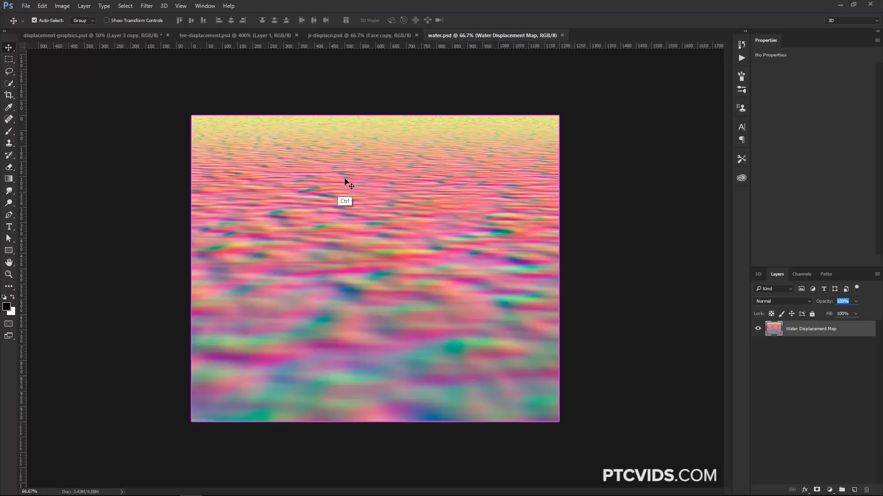
pyautogui.press('ctrl')
pyautogui.press('Escape')
pyautogui.hotkey('ctrl', 'a')
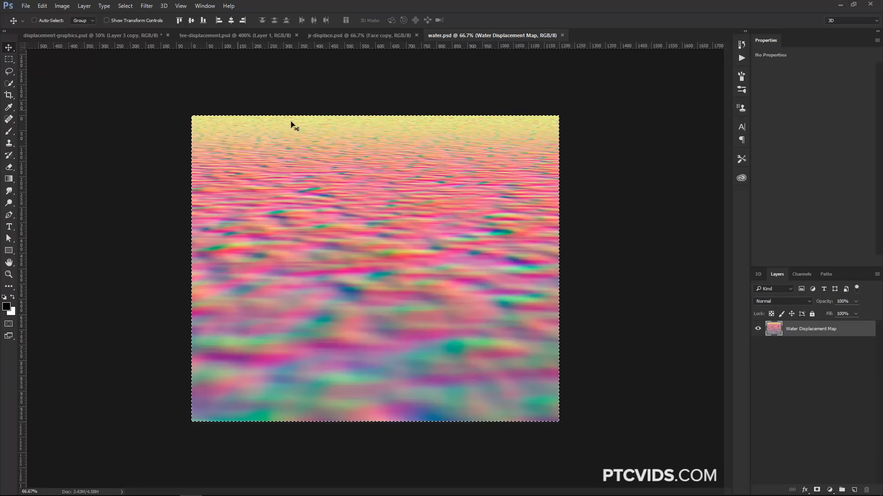
pyautogui.click(42, 6)
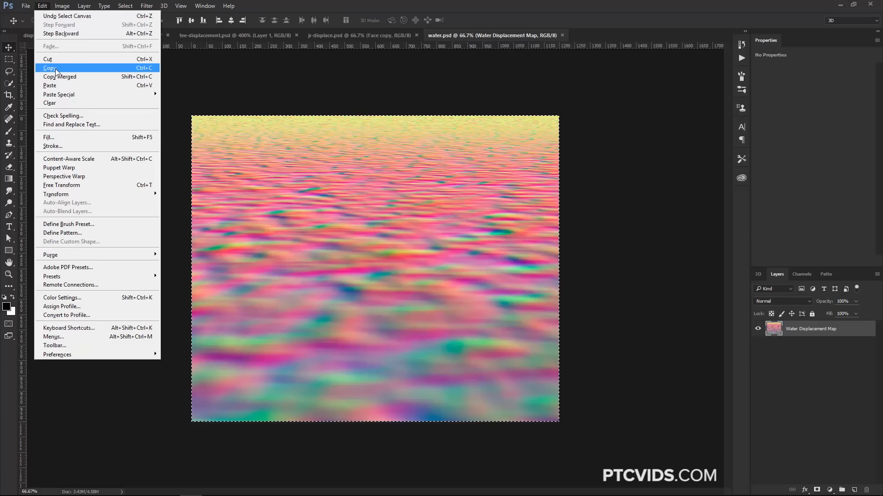
pyautogui.click(55, 68)
pyautogui.click(120, 35)
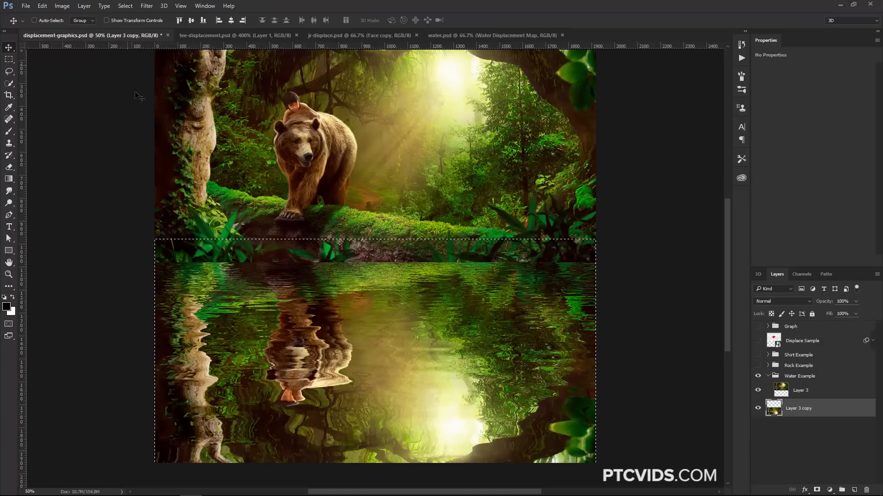
pyautogui.press('ctrl')
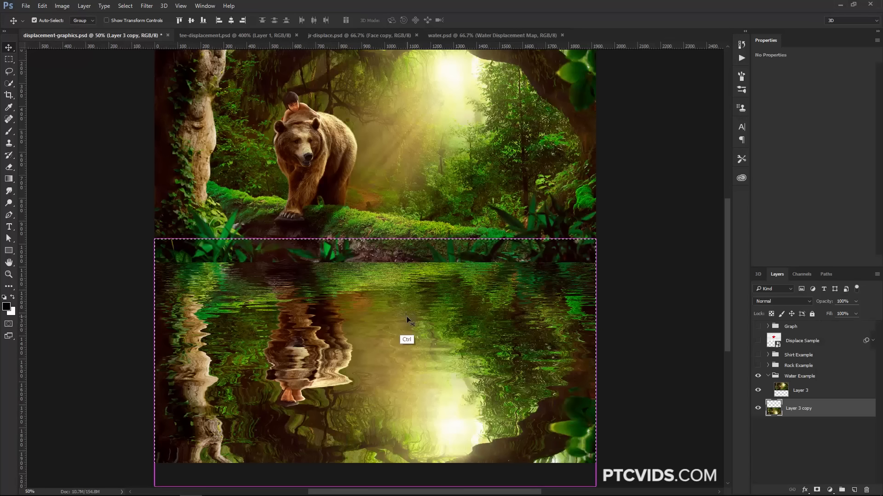
pyautogui.hotkey('ctrl', 'v')
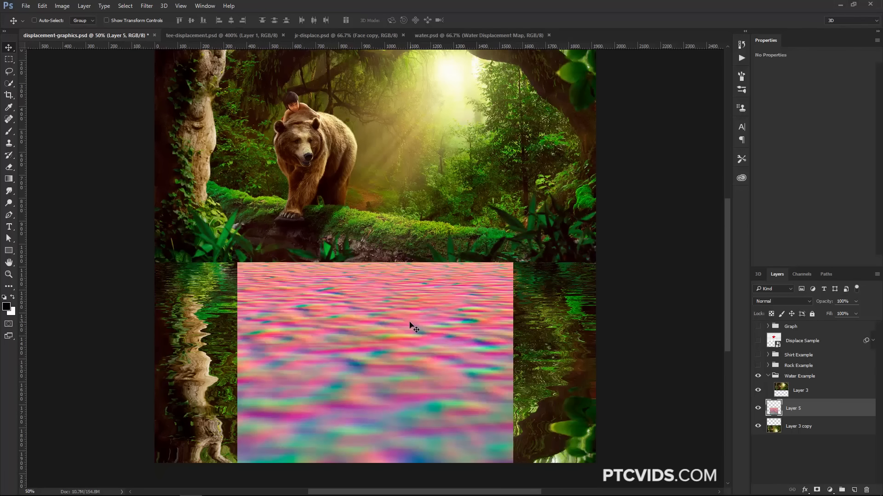
# - Stretch the pasted water map horizontally to 160% so it spans the full width of the reflection
pyautogui.hotkey('ctrl', 't')
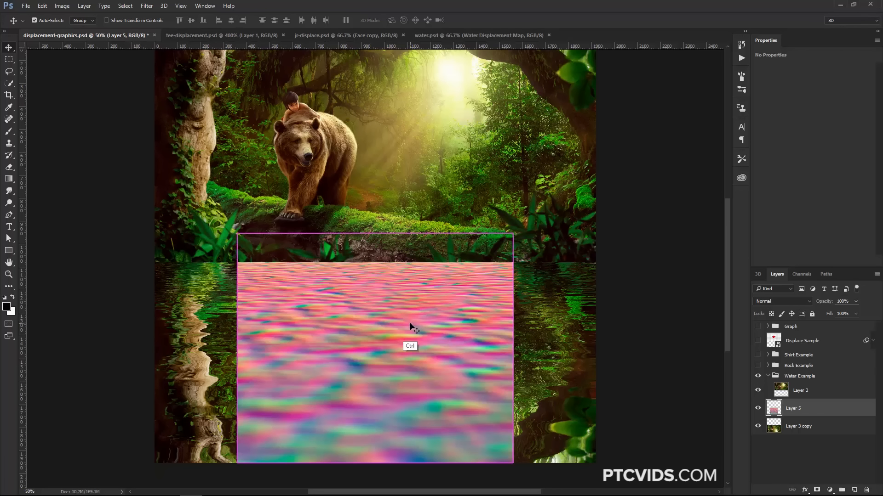
pyautogui.moveTo(524, 348); pyautogui.dragTo(596, 342)
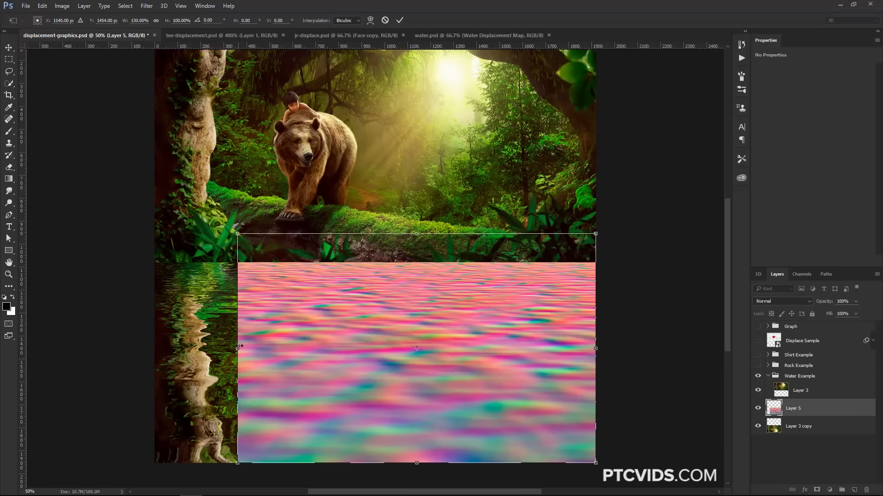
pyautogui.moveTo(239, 348); pyautogui.dragTo(160, 354)
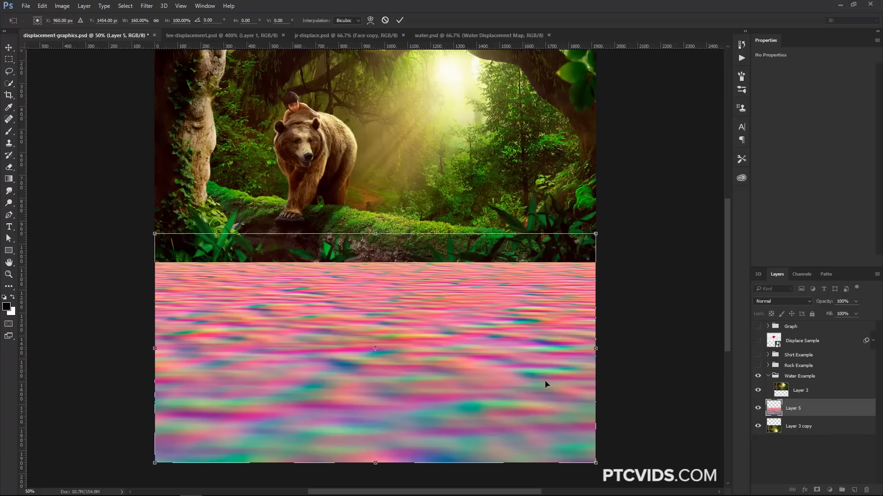
pyautogui.press('Return')
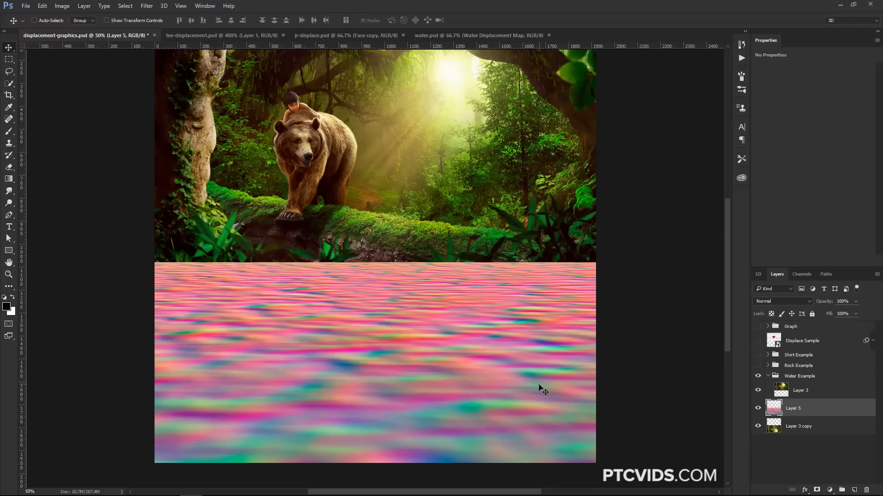
# - Desaturate the pasted water map on Layer 5 and toggle its visibility to compare it with the reflection beneath
pyautogui.press('ctrl')
pyautogui.hotkey('ctrl', 'shift', 'u')
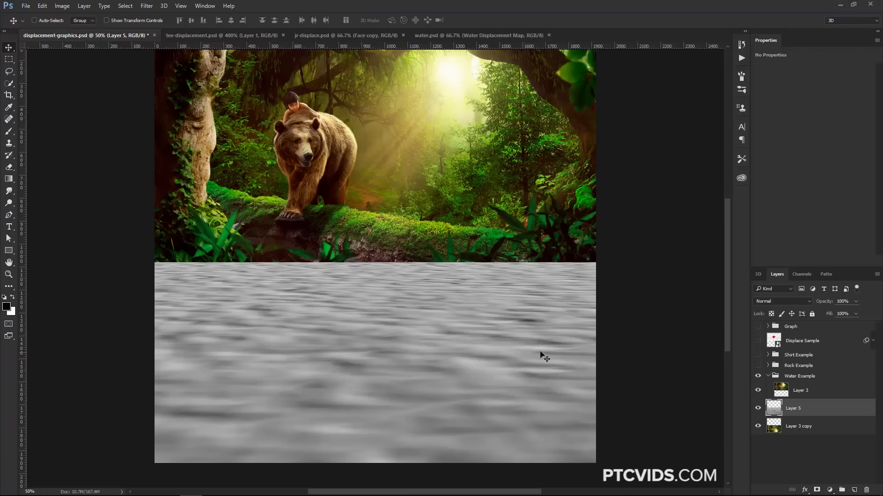
pyautogui.click(757, 408)
pyautogui.click(758, 408)
pyautogui.click(758, 408)
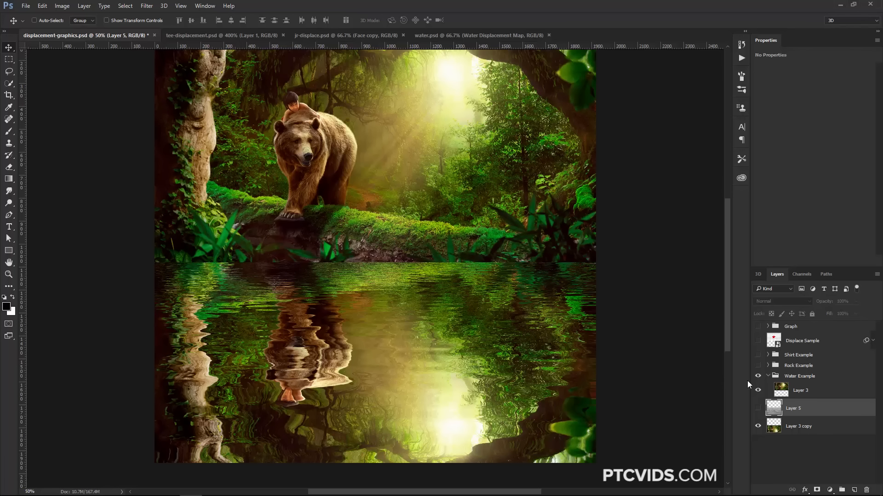
pyautogui.click(758, 409)
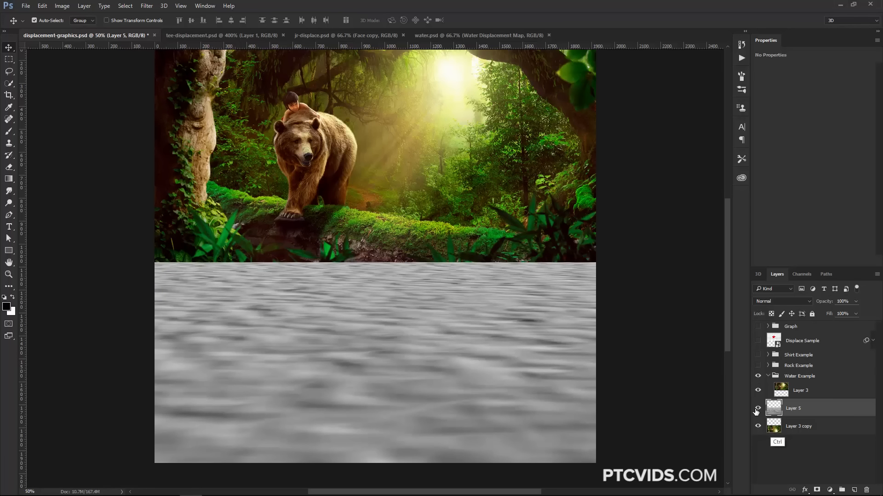
# - Duplicate Layer 5, hide the copy, and name the original Shadows and the copy Highlights
pyautogui.hotkey('ctrl', 'j')
pyautogui.click(794, 427)
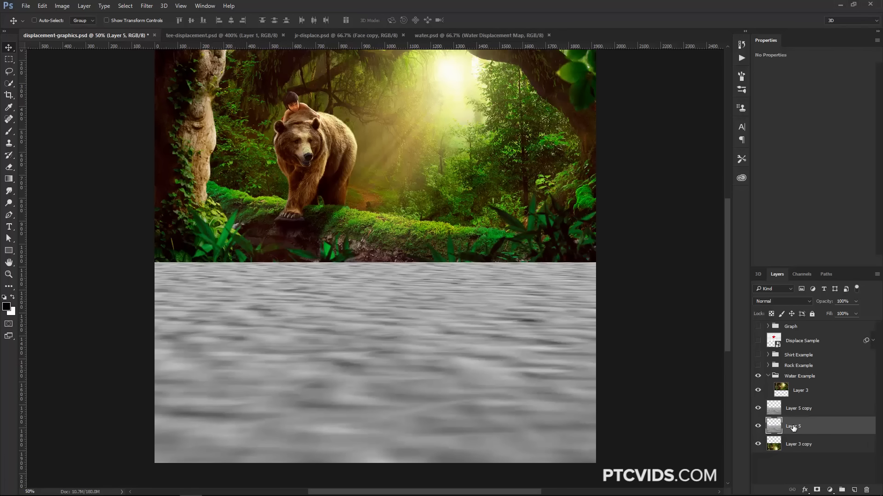
pyautogui.click(757, 409)
pyautogui.doubleClick(796, 427)
pyautogui.write('Shadows')
pyautogui.doubleClick(799, 408)
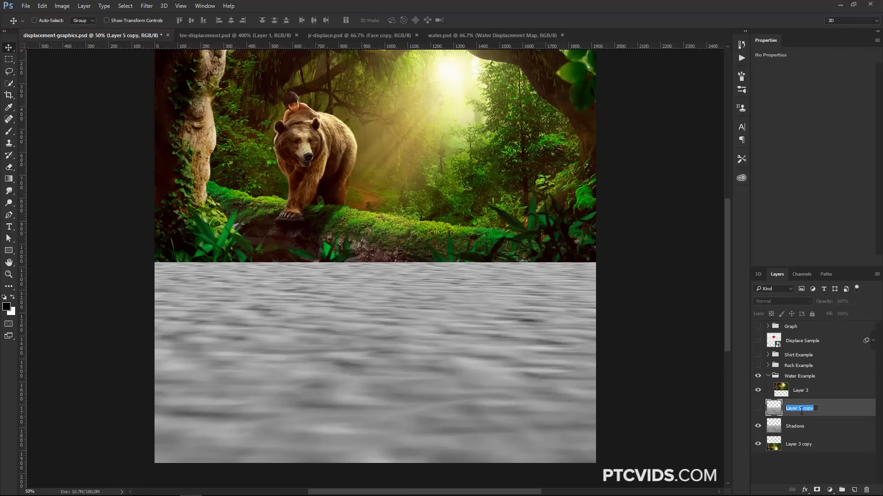
pyautogui.write('Highlights')
# - Set the Shadows layer's blend mode to Multiply
pyautogui.click(781, 426)
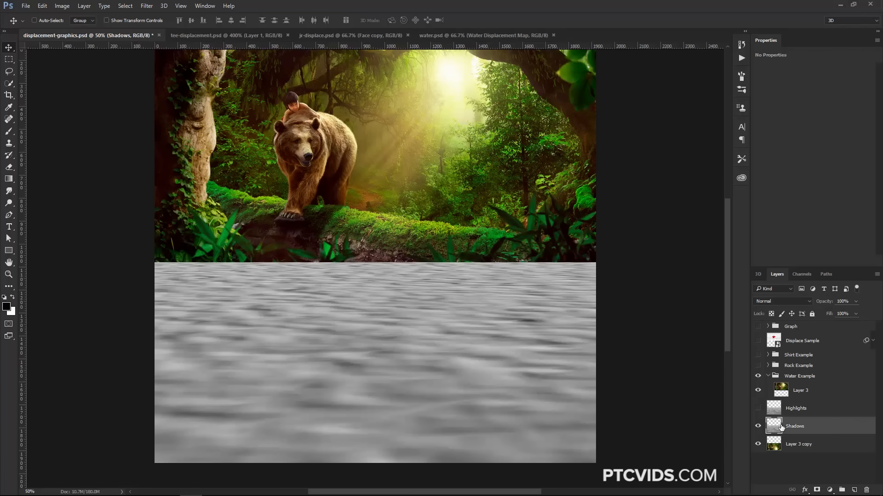
pyautogui.click(757, 426)
pyautogui.click(757, 426)
pyautogui.click(786, 302)
pyautogui.click(782, 324)
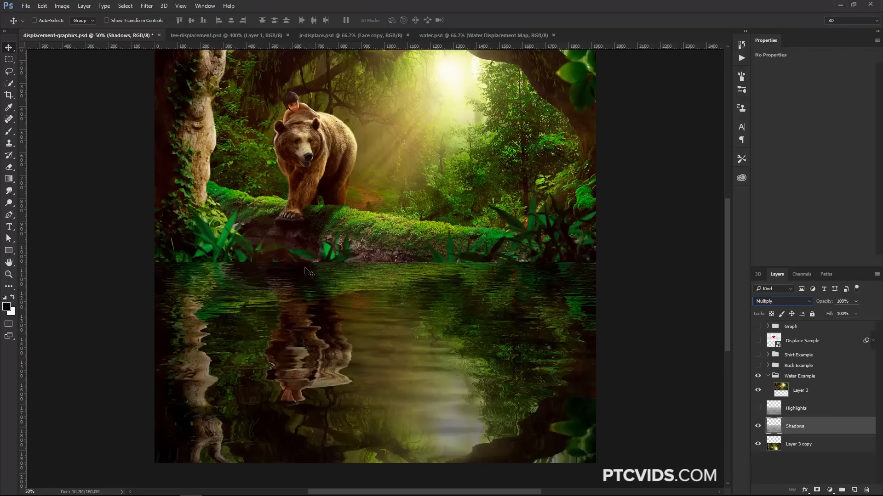
# - Apply Levels to the Shadows layer with input levels of 55, 0.83 and 156
pyautogui.click(63, 9)
pyautogui.moveTo(80, 24)
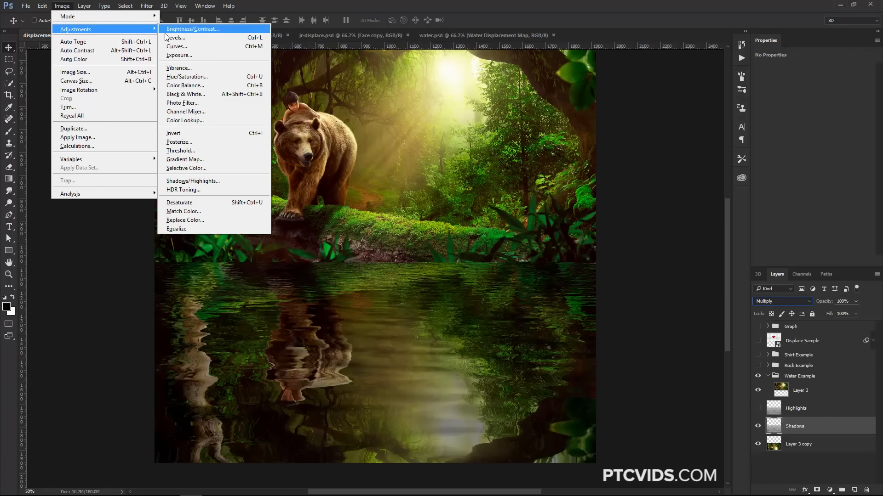
pyautogui.click(168, 35)
pyautogui.moveTo(471, 209); pyautogui.dragTo(496, 208)
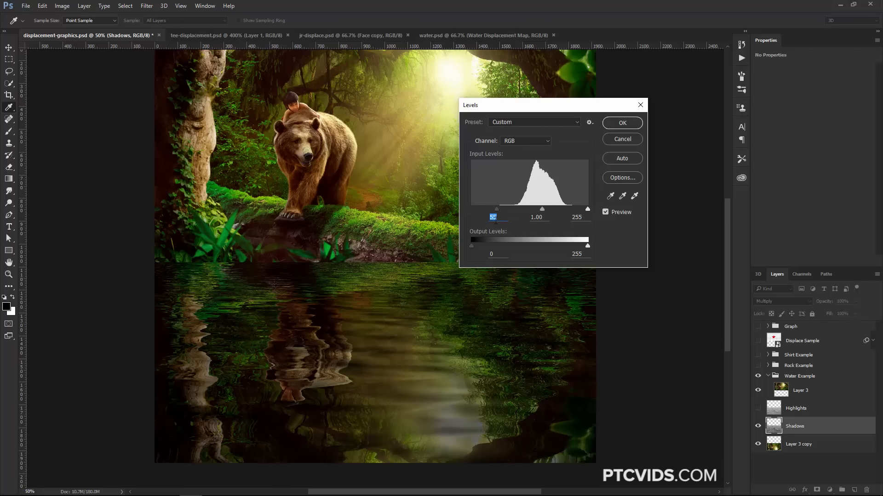
pyautogui.moveTo(585, 210); pyautogui.dragTo(543, 209)
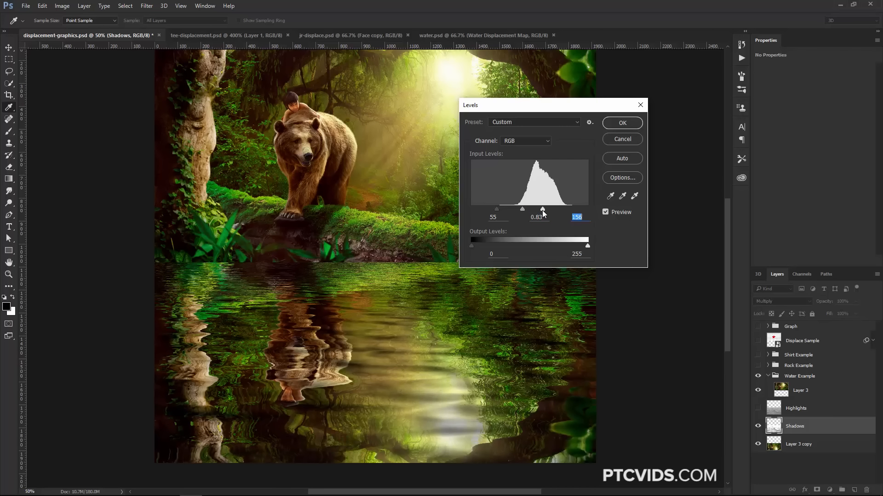
pyautogui.click(621, 124)
pyautogui.press('v')
# - Show the Highlights layer and set its blend mode to Screen
pyautogui.click(758, 408)
pyautogui.click(778, 409)
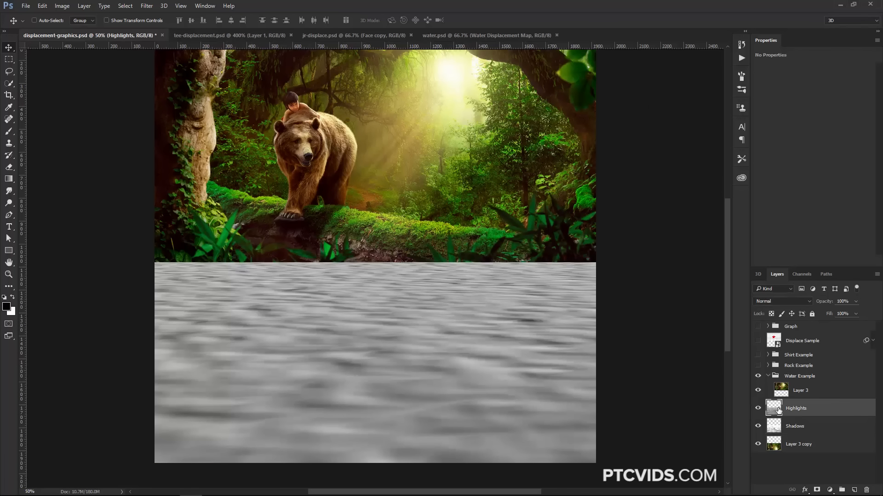
pyautogui.click(788, 301)
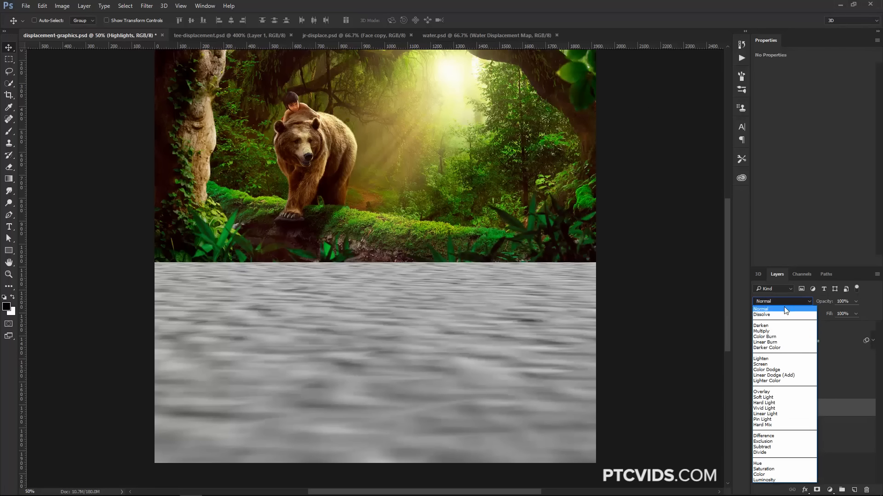
pyautogui.click(772, 364)
# - Apply Levels to the Highlights layer with white input 249 and a strongly raised black input, and lower its opacity to 78%
pyautogui.click(61, 5)
pyautogui.moveTo(74, 29)
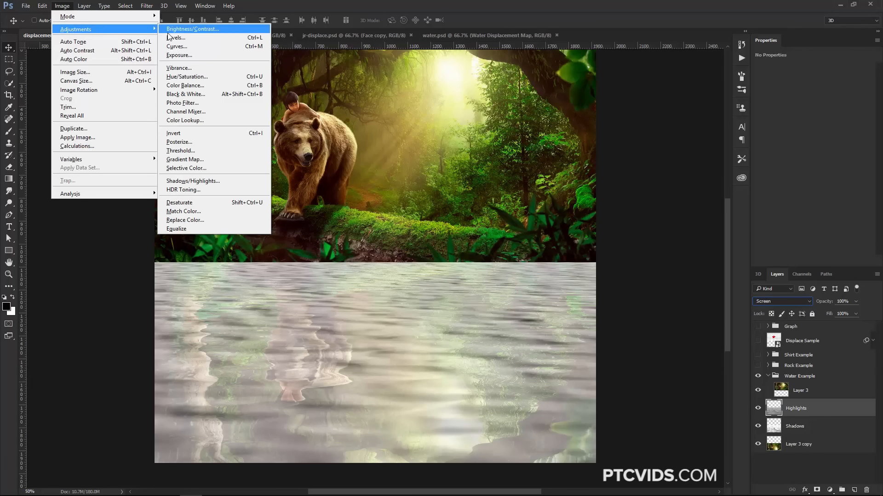
pyautogui.click(193, 38)
pyautogui.moveTo(587, 209)
pyautogui.mouseDown()
pyautogui.moveTo(572, 211)
pyautogui.moveTo(591, 209)
pyautogui.moveTo(585, 213)
pyautogui.mouseUp()
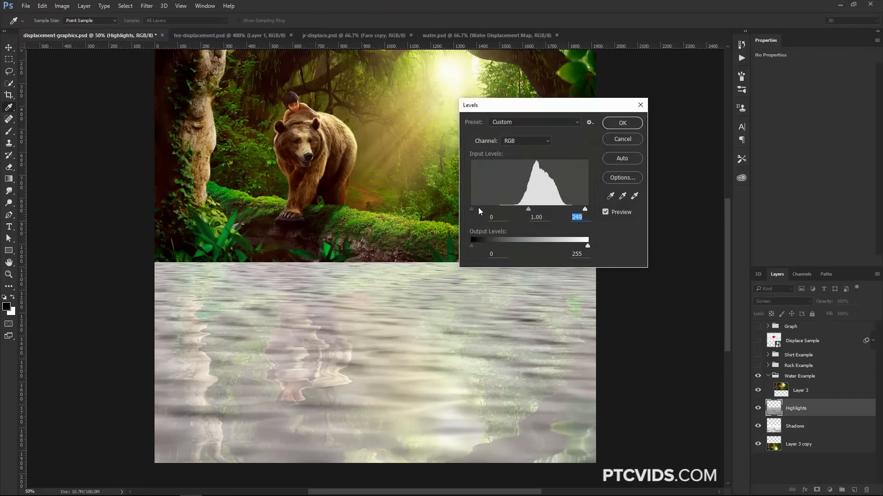
pyautogui.moveTo(478, 208); pyautogui.dragTo(566, 210)
pyautogui.click(622, 122)
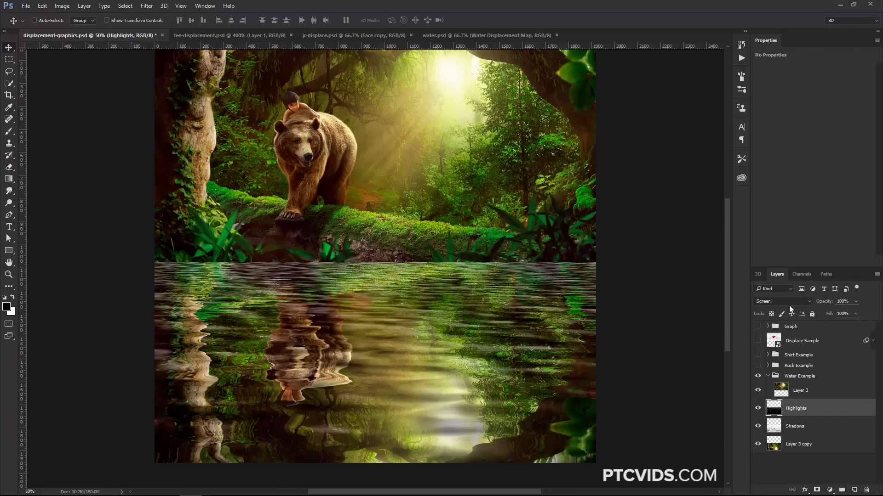
pyautogui.moveTo(809, 304); pyautogui.dragTo(791, 303)
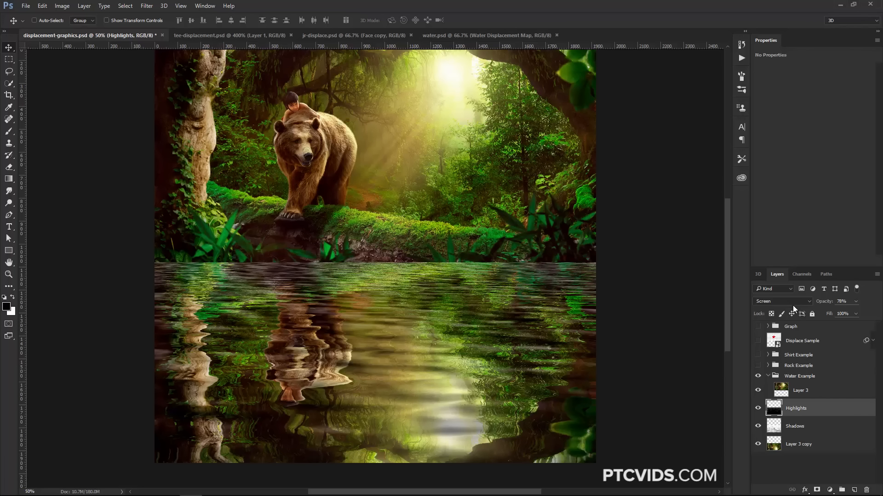
# - Add a Gradient fill layer above Highlights using a linear gradient from dark blue 0b0b18 to transparent
pyautogui.click(829, 490)
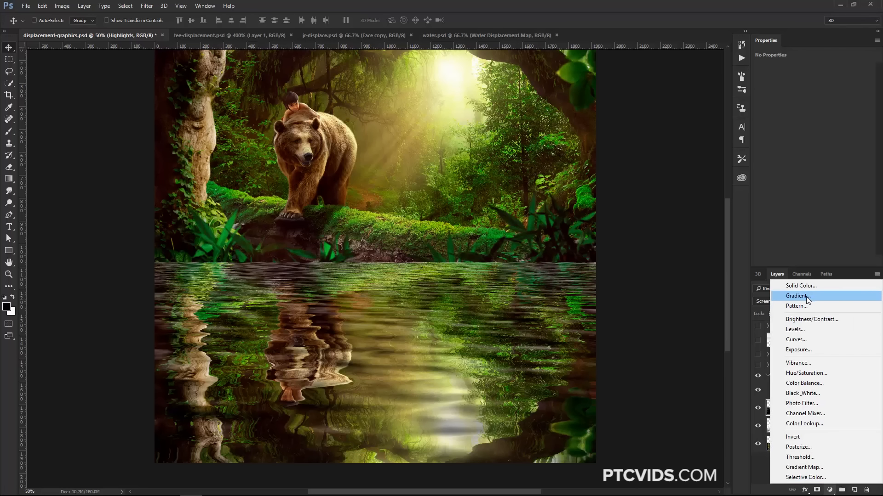
pyautogui.click(807, 300)
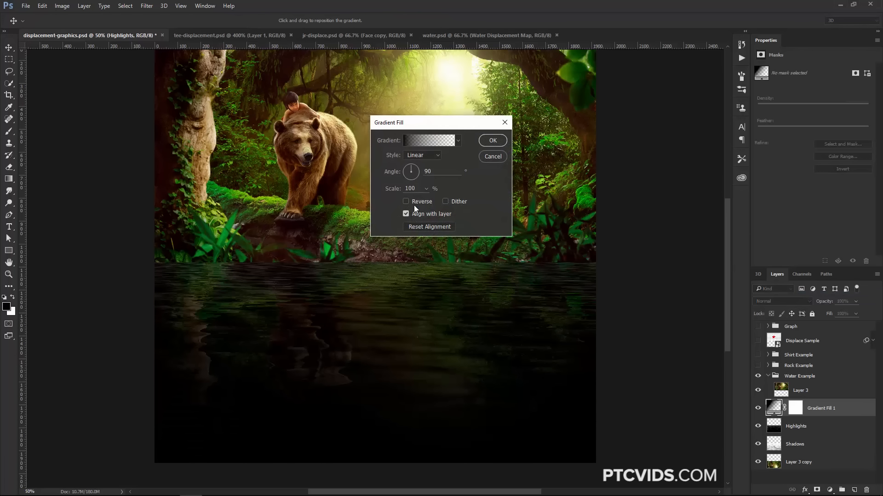
pyautogui.click(416, 144)
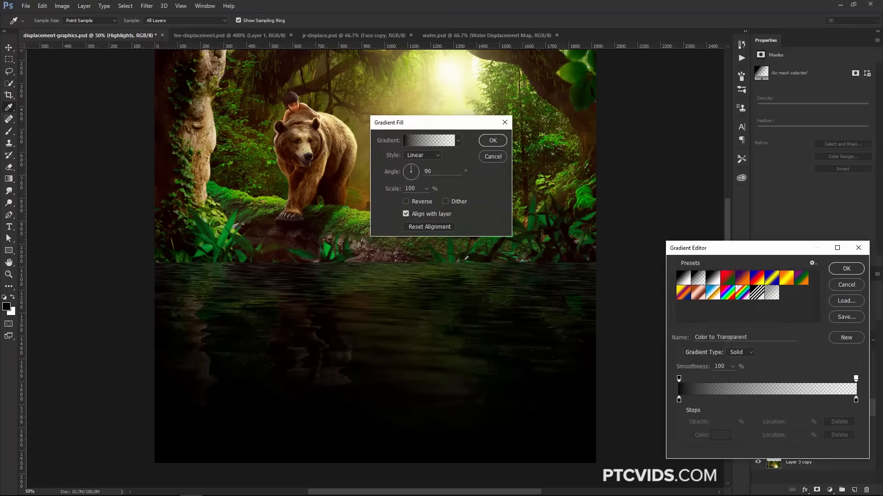
pyautogui.doubleClick(679, 400)
pyautogui.click(165, 135)
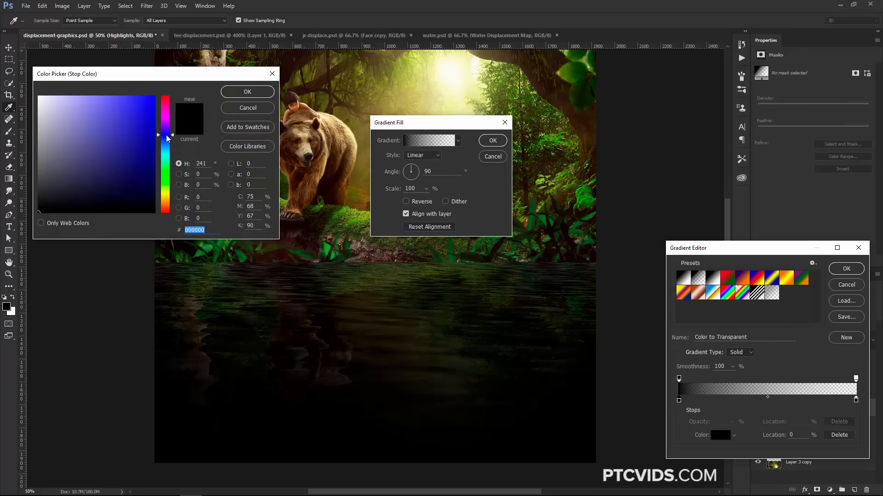
pyautogui.click(137, 186)
pyautogui.moveTo(139, 193); pyautogui.dragTo(102, 202)
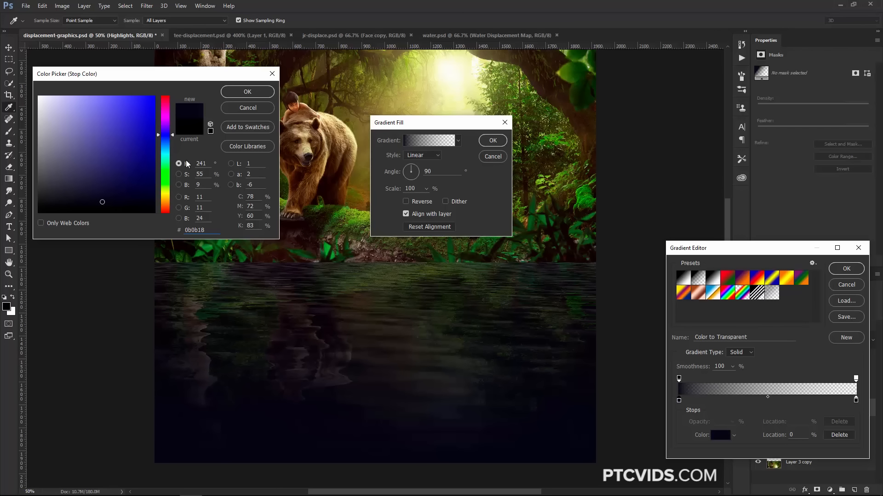
pyautogui.click(247, 92)
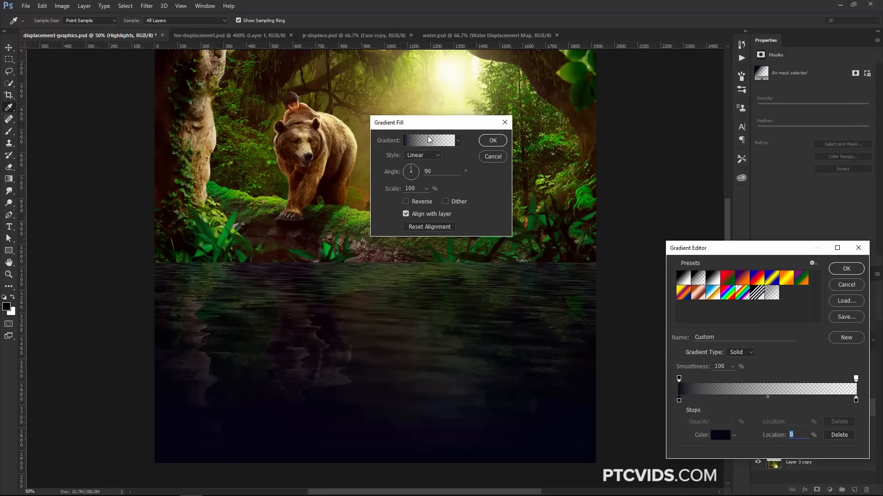
pyautogui.click(845, 269)
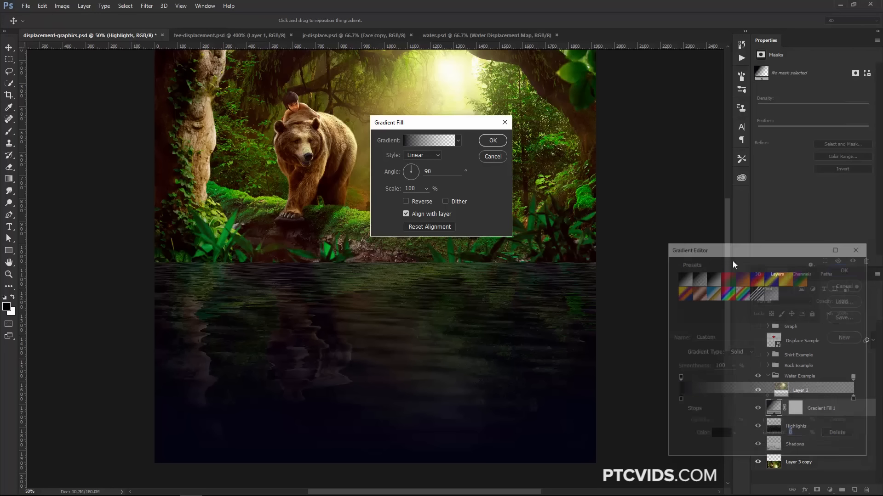
# - Shift the gradient fill down toward the bottom of the water, set its angle to 92.6°, and compare the image without it
pyautogui.moveTo(457, 123); pyautogui.dragTo(701, 140)
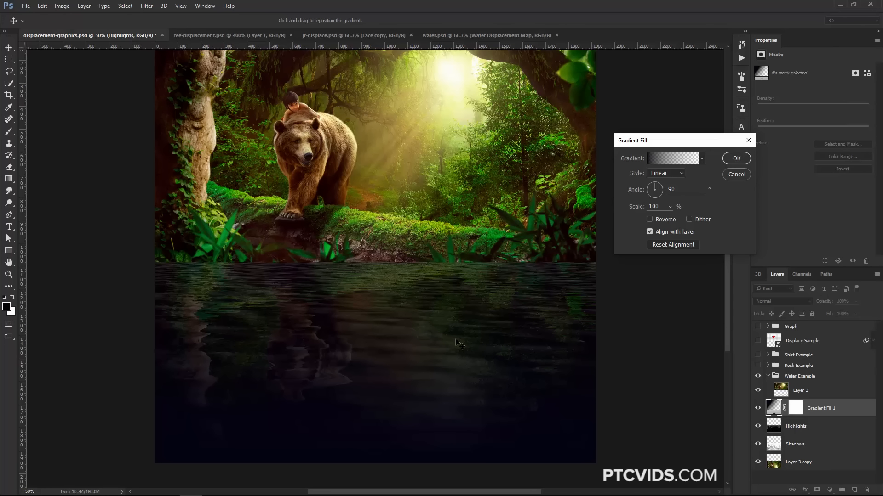
pyautogui.moveTo(473, 312); pyautogui.dragTo(489, 409)
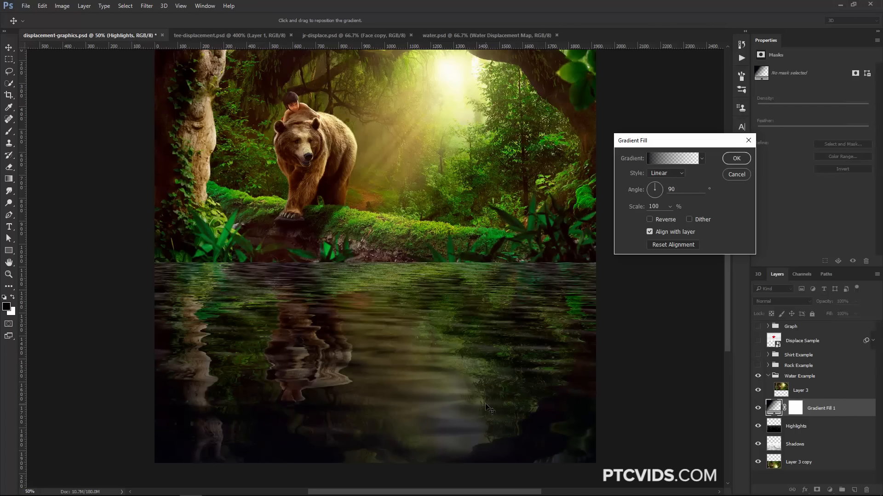
pyautogui.moveTo(655, 193); pyautogui.dragTo(657, 202)
pyautogui.click(736, 158)
pyautogui.click(757, 409)
pyautogui.click(758, 408)
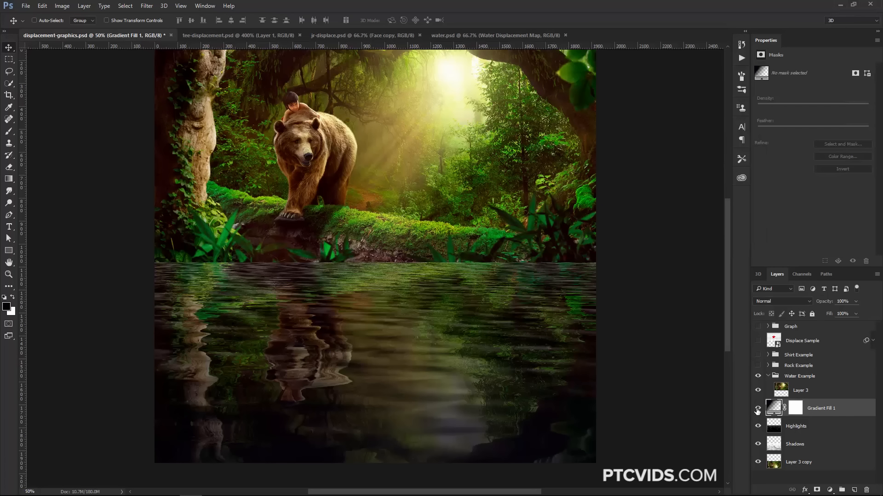
# - Change the opaque colour stop of Gradient Fill 1 to the deeper blue 0d0c2b
pyautogui.doubleClick(773, 408)
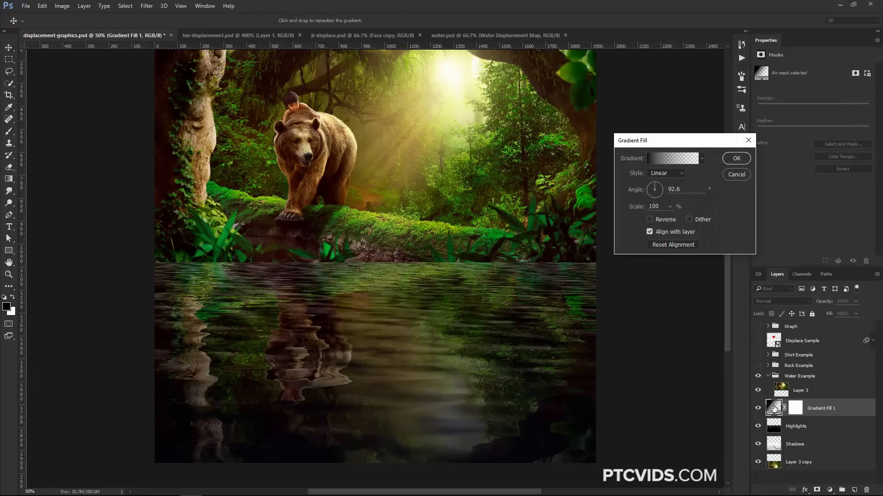
pyautogui.click(672, 158)
pyautogui.doubleClick(679, 400)
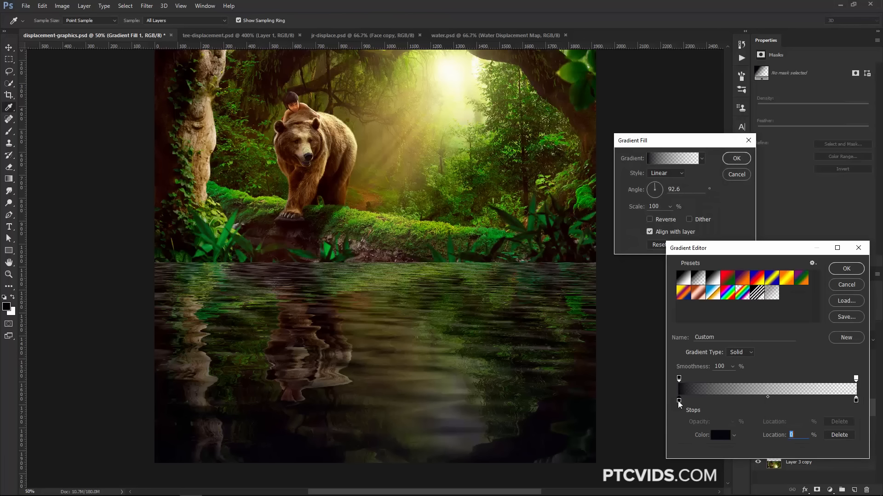
pyautogui.click(123, 193)
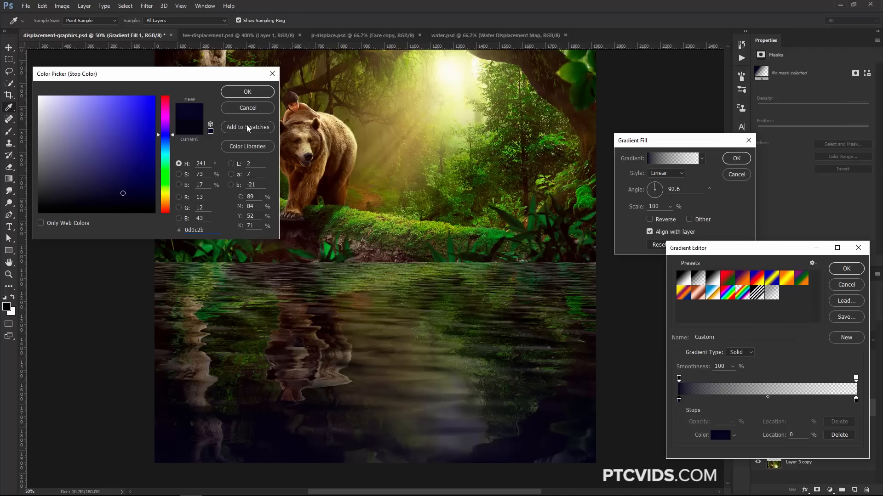
pyautogui.click(247, 91)
pyautogui.click(856, 400)
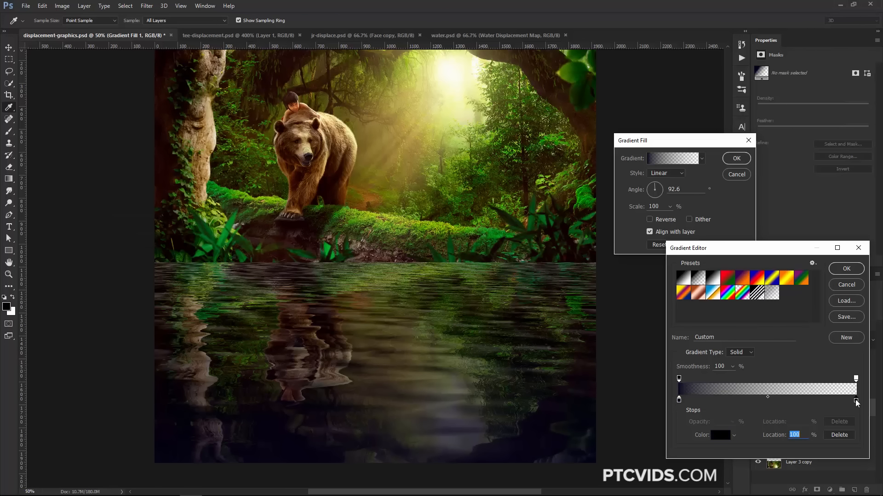
pyautogui.click(678, 400)
pyautogui.click(833, 401)
pyautogui.moveTo(856, 400)
pyautogui.mouseDown()
pyautogui.moveTo(869, 439)
pyautogui.moveTo(868, 407)
pyautogui.mouseUp()
pyautogui.click(837, 275)
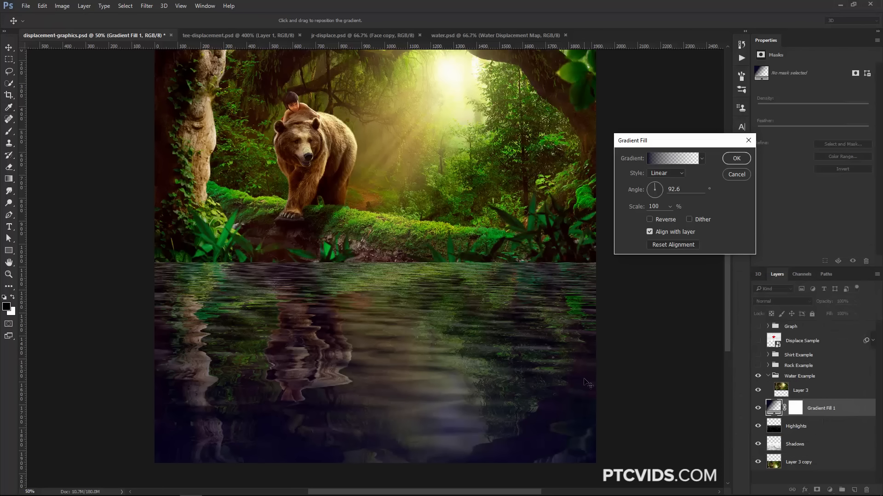
pyautogui.click(735, 159)
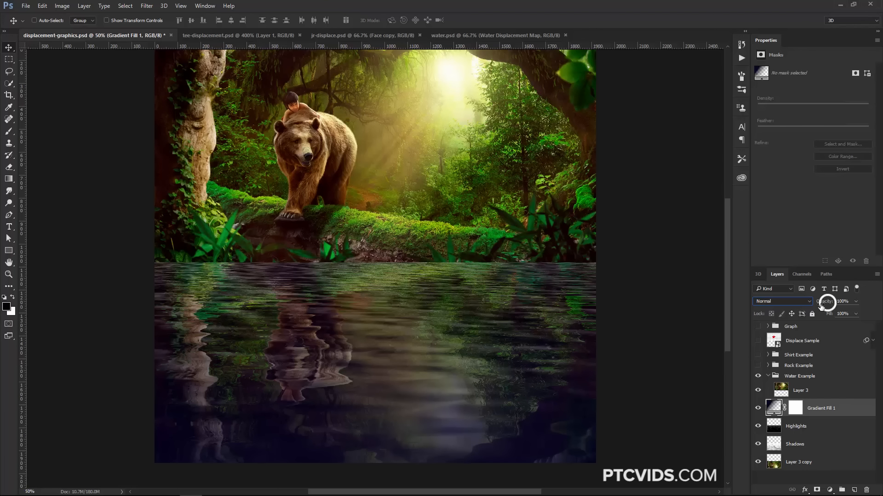
# - Lower the opacity of Gradient Fill 1 to 44% and compare the water with and without it
pyautogui.moveTo(824, 302); pyautogui.dragTo(813, 308)
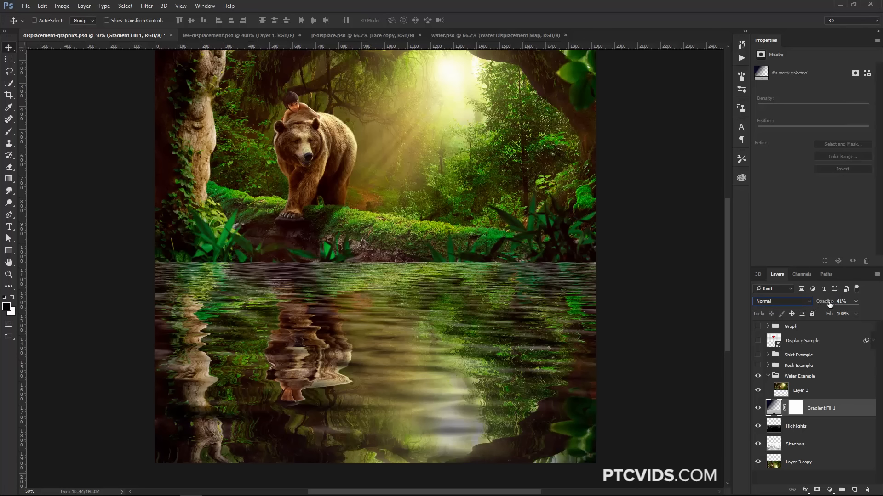
pyautogui.moveTo(830, 304)
pyautogui.mouseDown()
pyautogui.moveTo(843, 305)
pyautogui.moveTo(817, 307)
pyautogui.mouseUp()
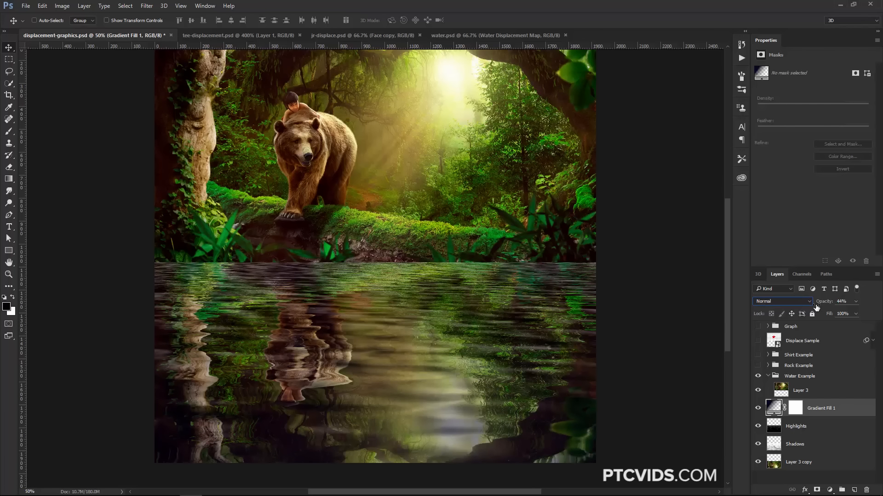
pyautogui.click(758, 409)
pyautogui.click(758, 409)
# - Apply a Gaussian Blur with a 0.9-pixel radius to the reflection on Layer 3 copy
pyautogui.click(758, 462)
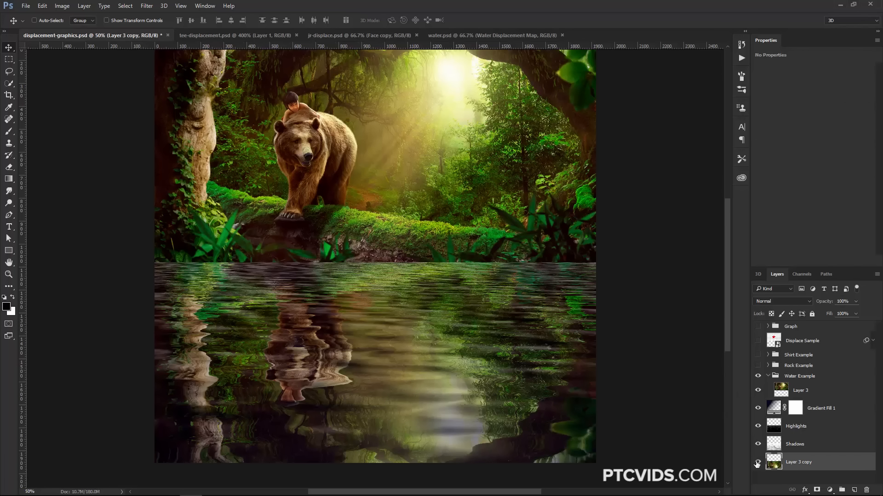
pyautogui.press('z')
pyautogui.click(360, 286)
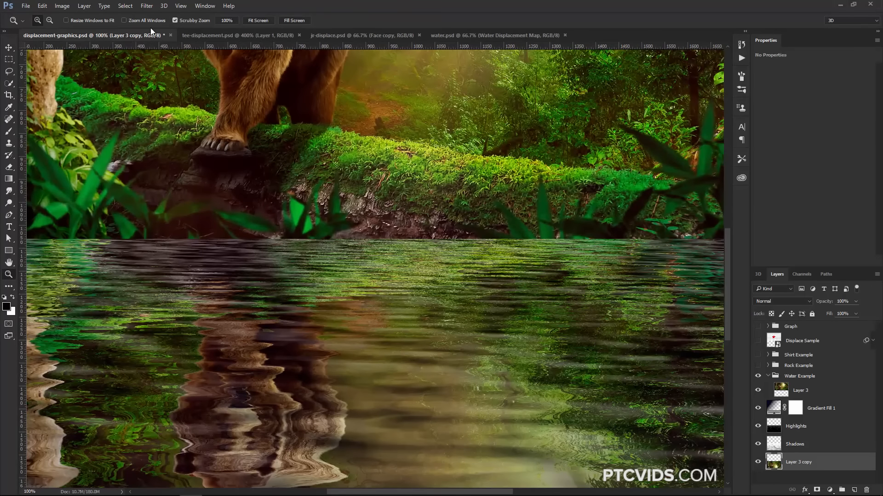
pyautogui.click(146, 6)
pyautogui.moveTo(156, 107)
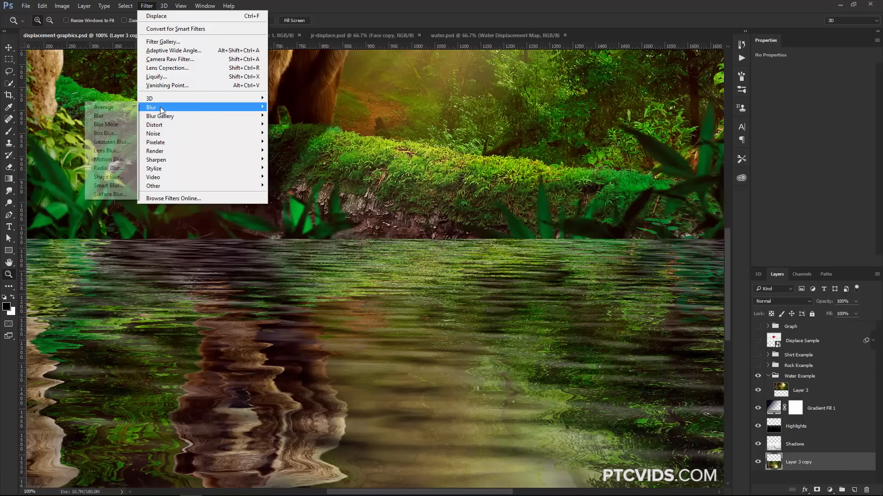
pyautogui.click(117, 143)
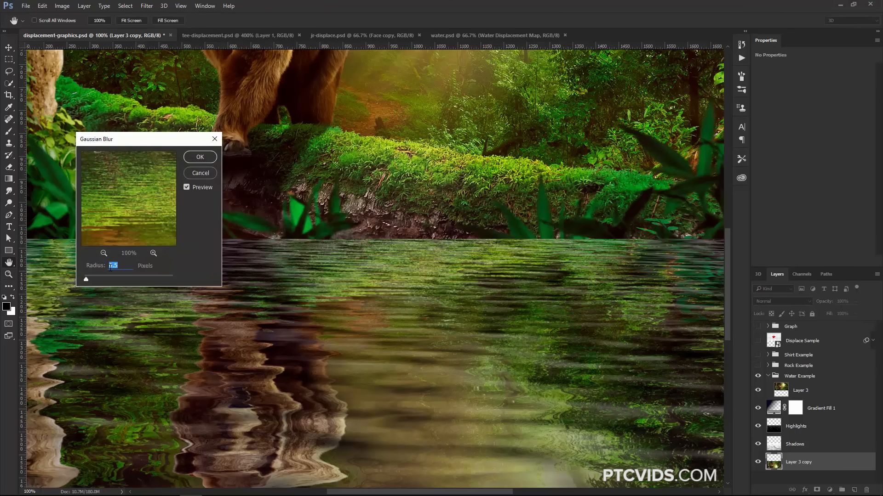
pyautogui.moveTo(85, 279); pyautogui.dragTo(89, 280)
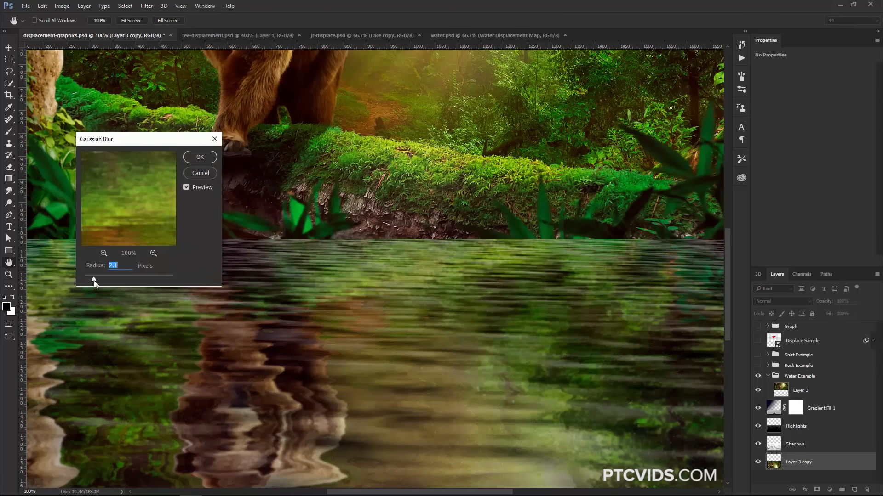
pyautogui.moveTo(90, 282); pyautogui.dragTo(89, 282)
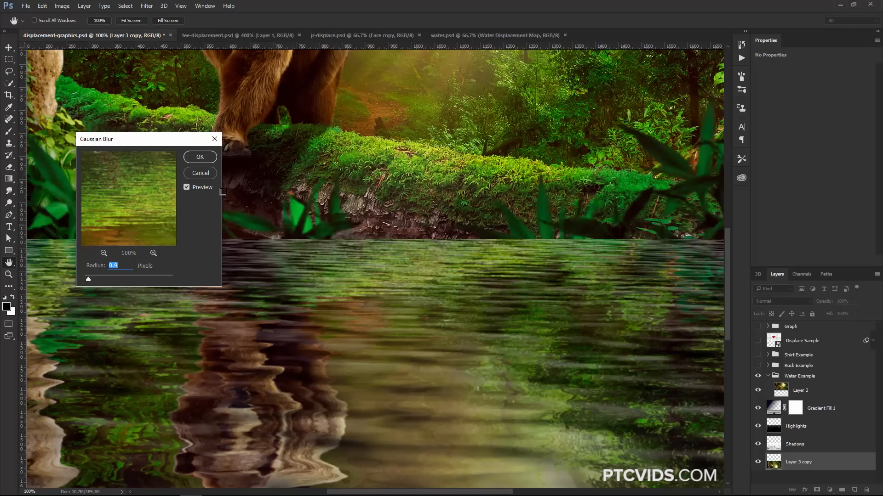
pyautogui.click(199, 157)
# - Fit the image on screen, compare it with Layer 3 hidden and shown, and add a layer mask to Layer 3
pyautogui.press('z')
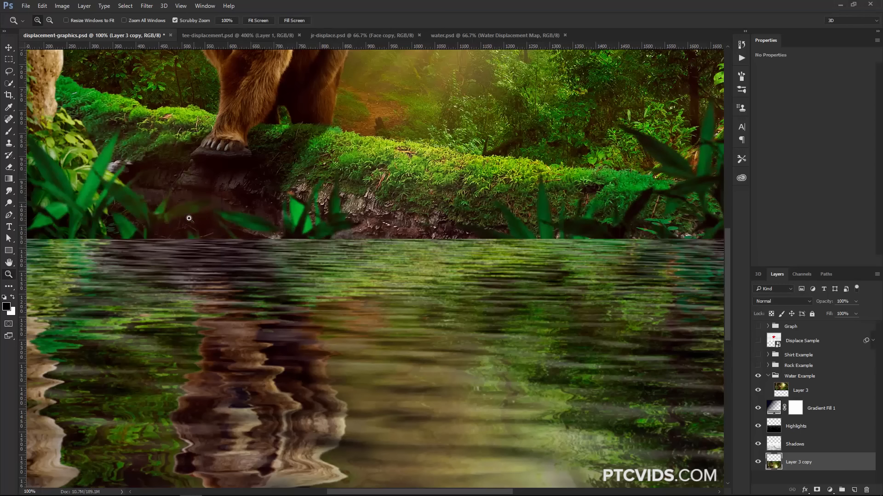
pyautogui.keyDown('alt'); pyautogui.click(298, 302); pyautogui.keyUp('alt')
pyautogui.keyDown('alt'); pyautogui.click(310, 312); pyautogui.keyUp('alt')
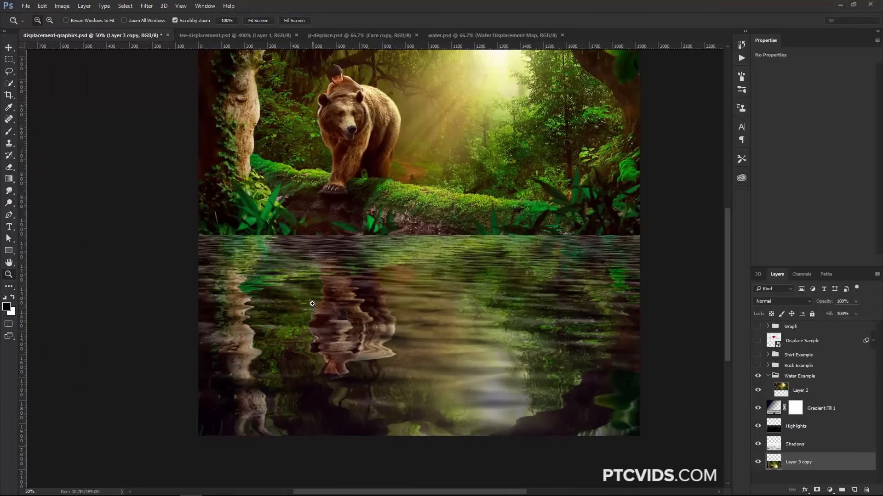
pyautogui.rightClick(376, 224)
pyautogui.click(393, 235)
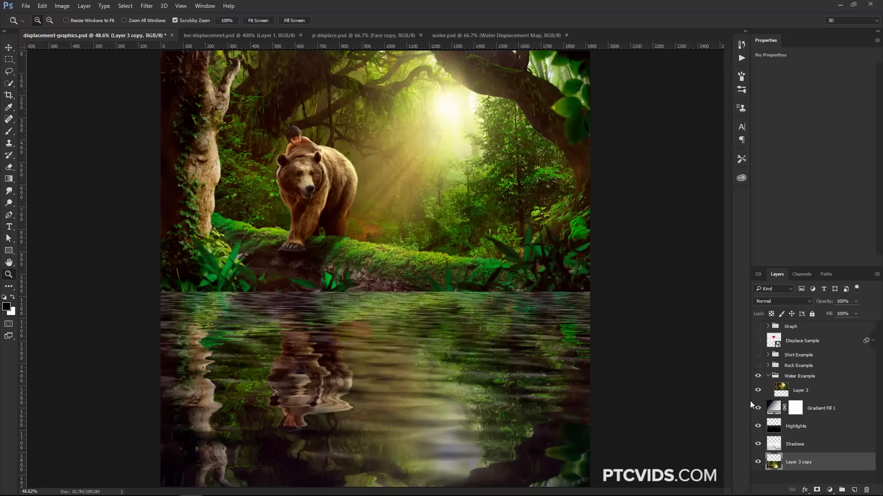
pyautogui.click(803, 394)
pyautogui.click(757, 391)
pyautogui.click(758, 391)
pyautogui.click(758, 391)
pyautogui.click(758, 391)
pyautogui.click(758, 391)
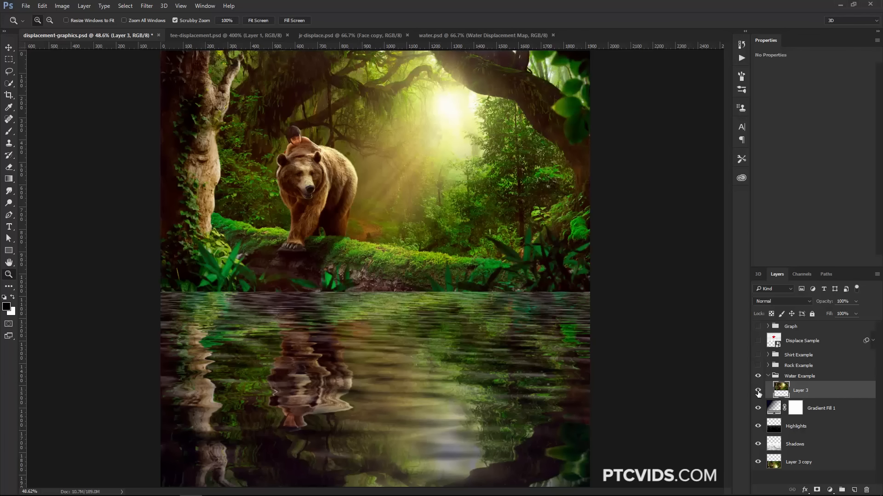
pyautogui.click(817, 490)
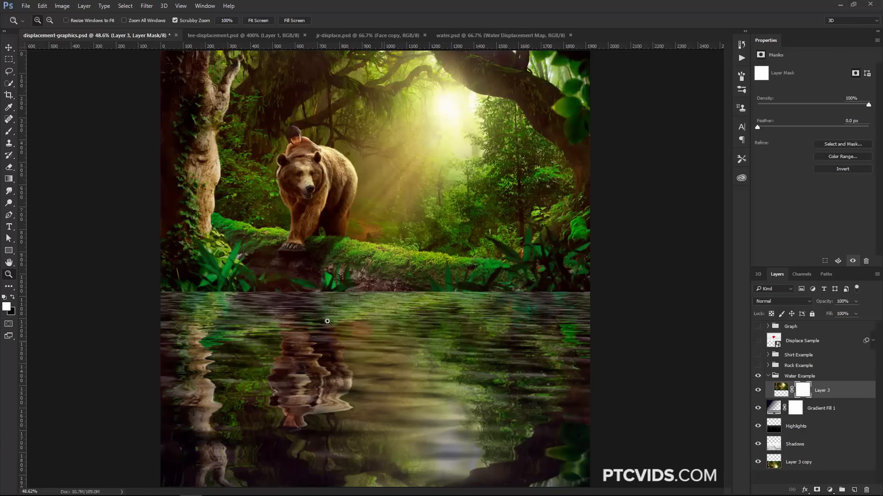
# - Paint black on Layer 3's mask with a soft 70-pixel brush along the waterline below the tree and bear to blend the hard edge
pyautogui.press('b')
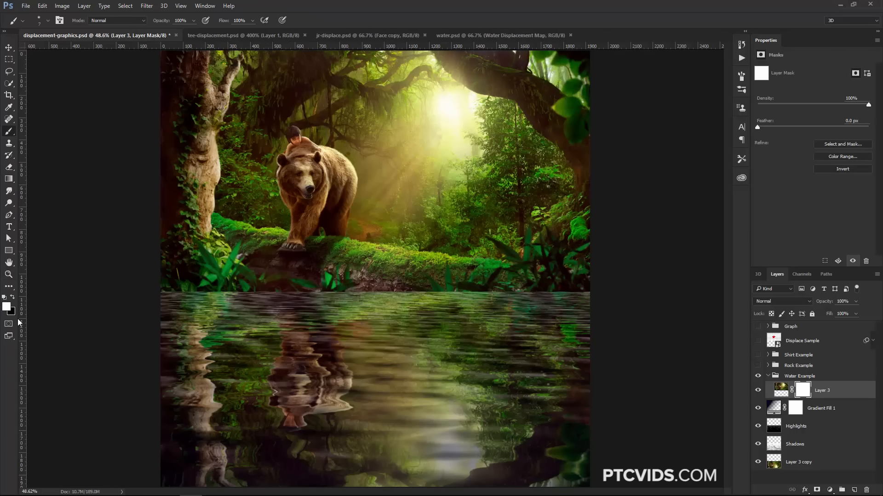
pyautogui.press('x')
pyautogui.press('v')
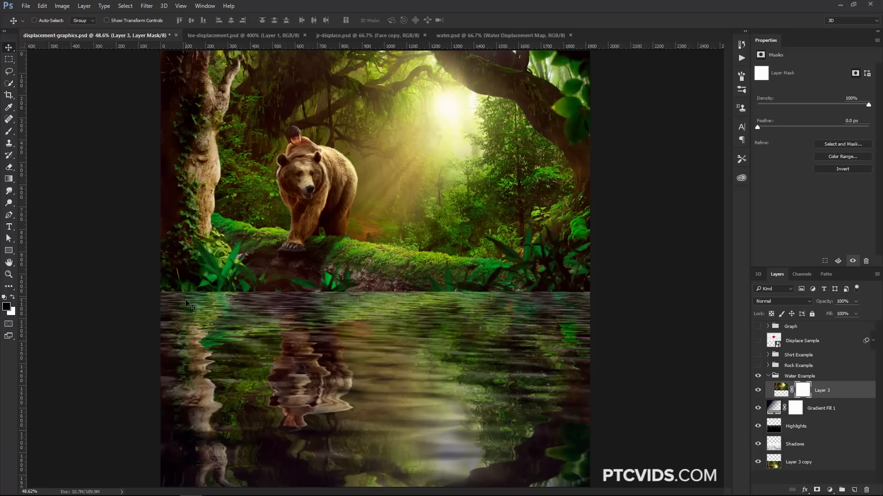
pyautogui.press('b')
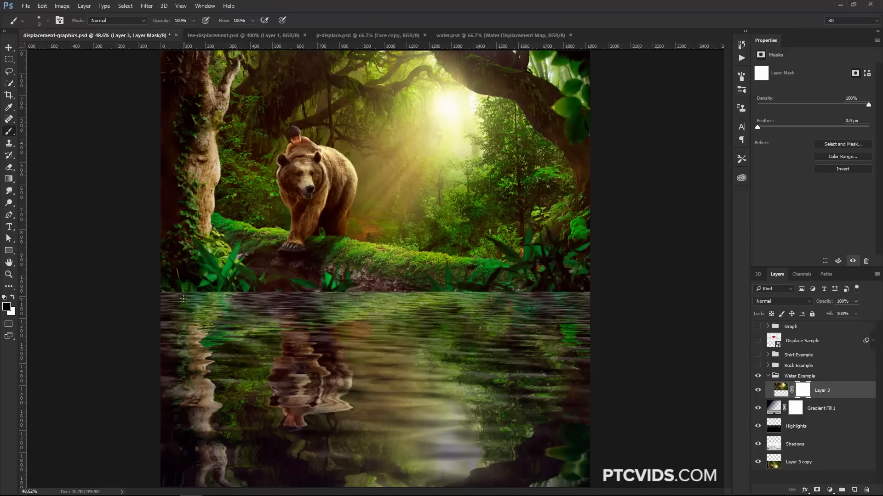
pyautogui.press(']')
pyautogui.press(']')
pyautogui.press(']')
pyautogui.press(']')
pyautogui.press(']')
pyautogui.press(']')
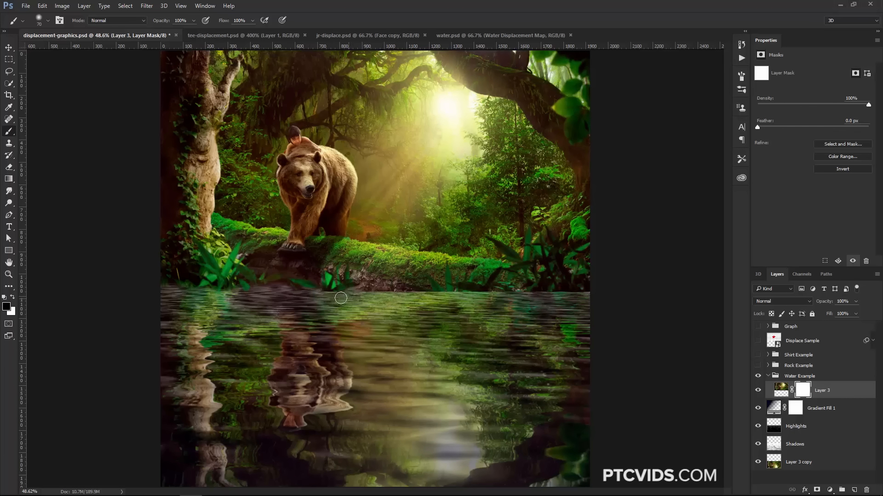
pyautogui.moveTo(320, 295)
pyautogui.mouseDown()
pyautogui.moveTo(316, 271)
pyautogui.moveTo(287, 295)
pyautogui.moveTo(200, 277)
pyautogui.moveTo(284, 315)
pyautogui.mouseUp()
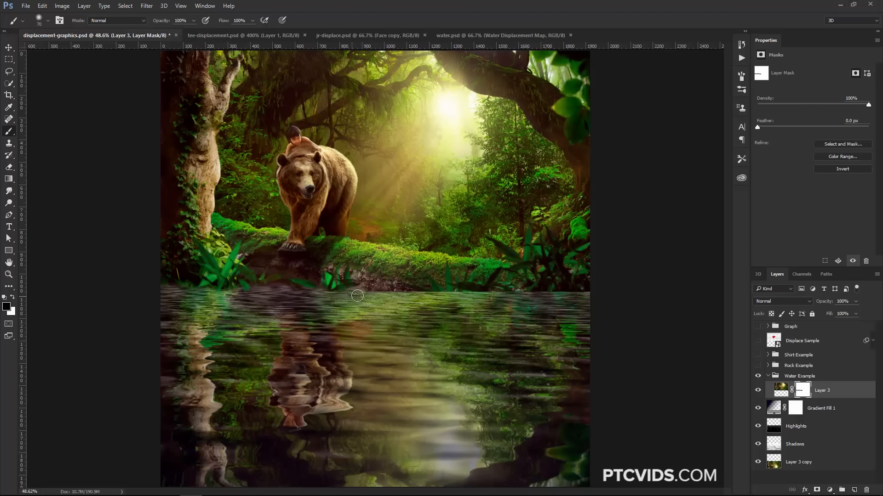